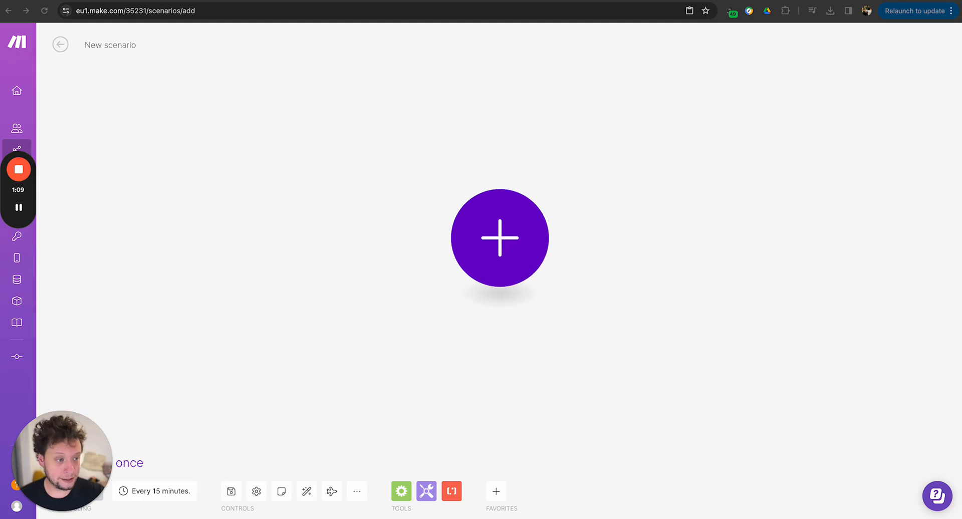
# Add a Slack Watch Private Channel Messages trigger that monitors the testing-for-heygen private channel
pyautogui.click(508, 241)
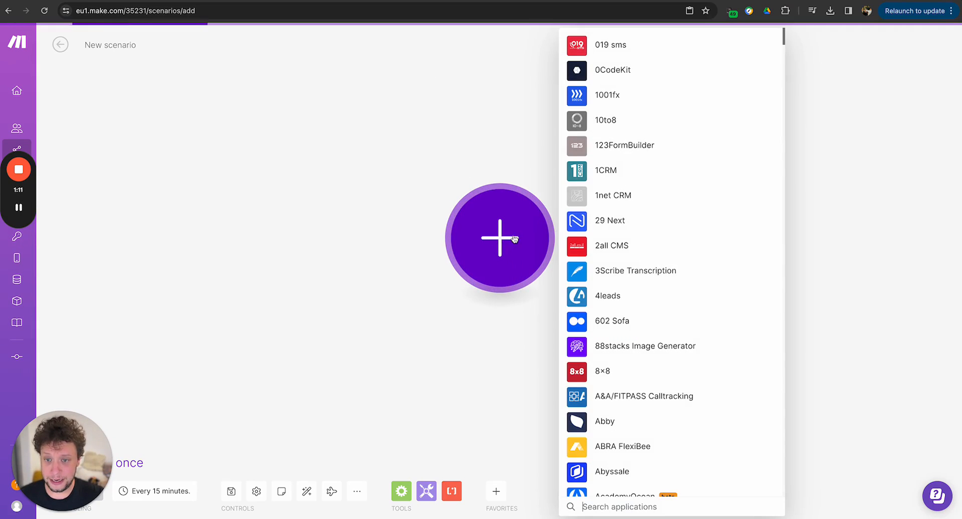
pyautogui.write('slack')
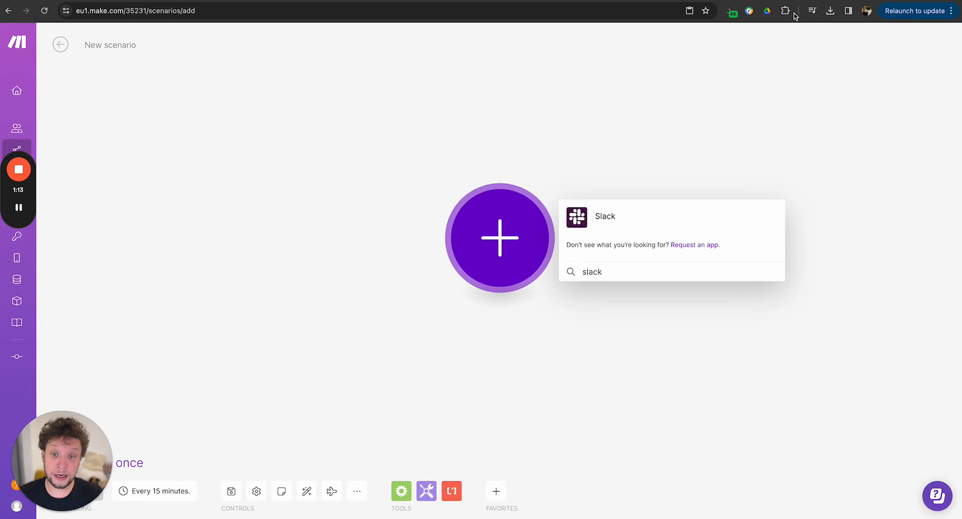
pyautogui.click(603, 218)
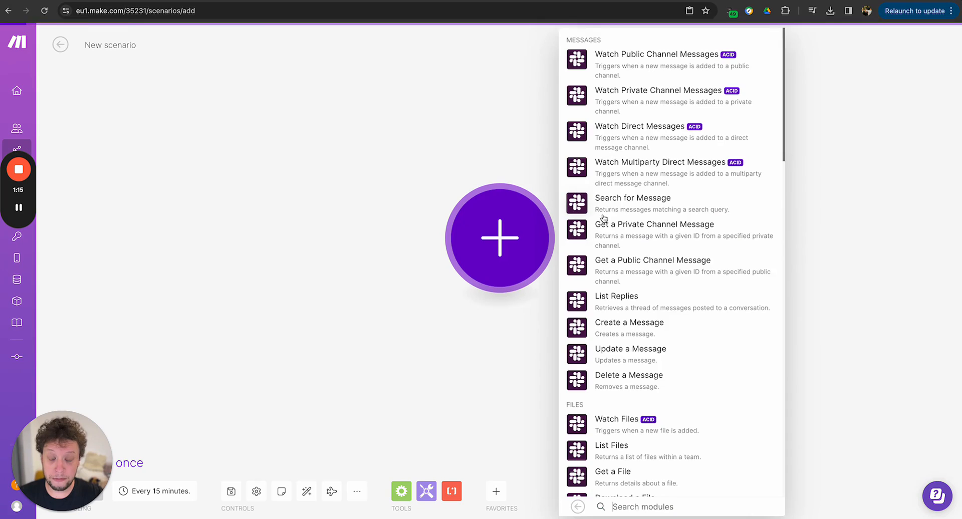
pyautogui.click(629, 101)
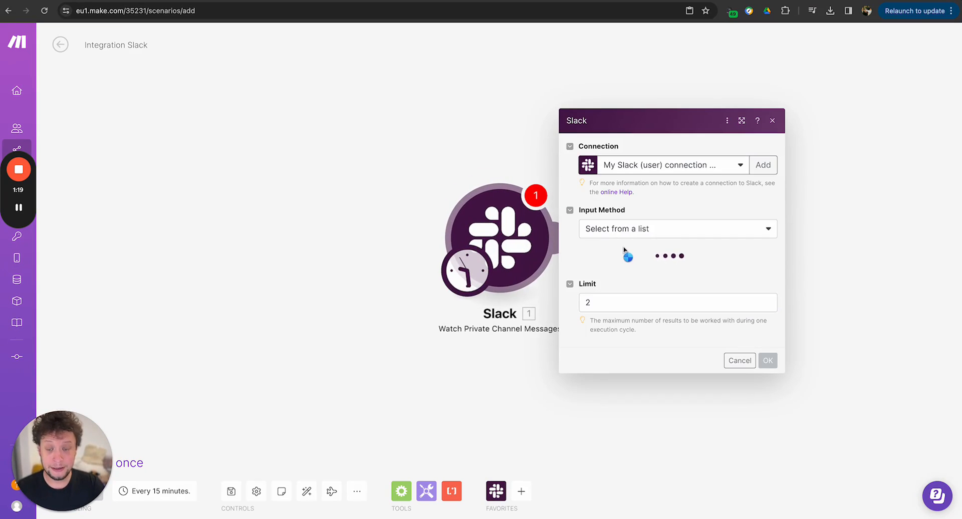
pyautogui.click(620, 275)
pyautogui.click(634, 299)
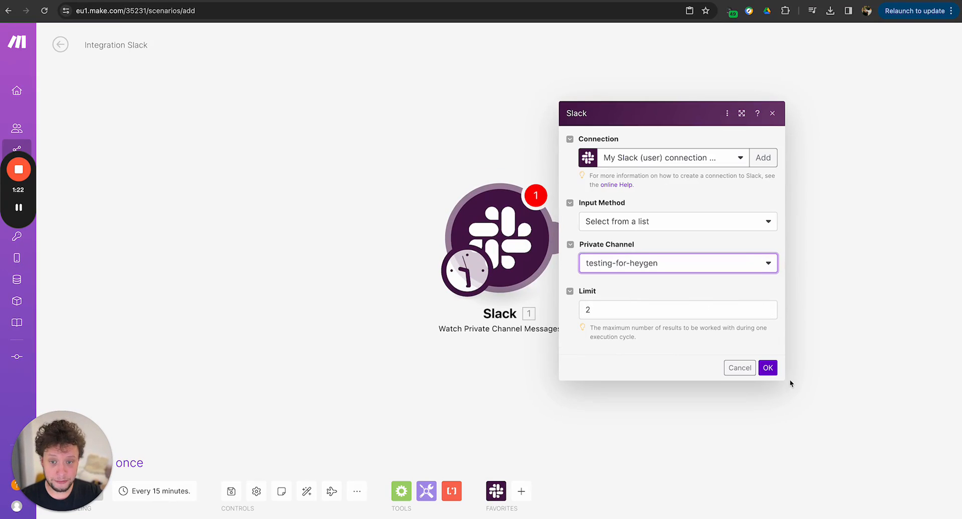
pyautogui.click(767, 368)
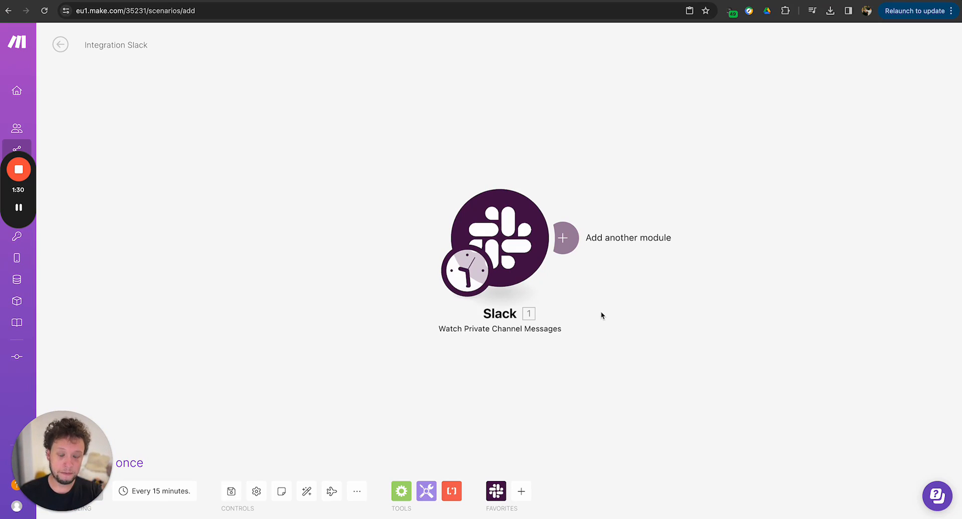
# Add a Router module after the Slack Watch Private Channel Messages trigger
pyautogui.click(564, 239)
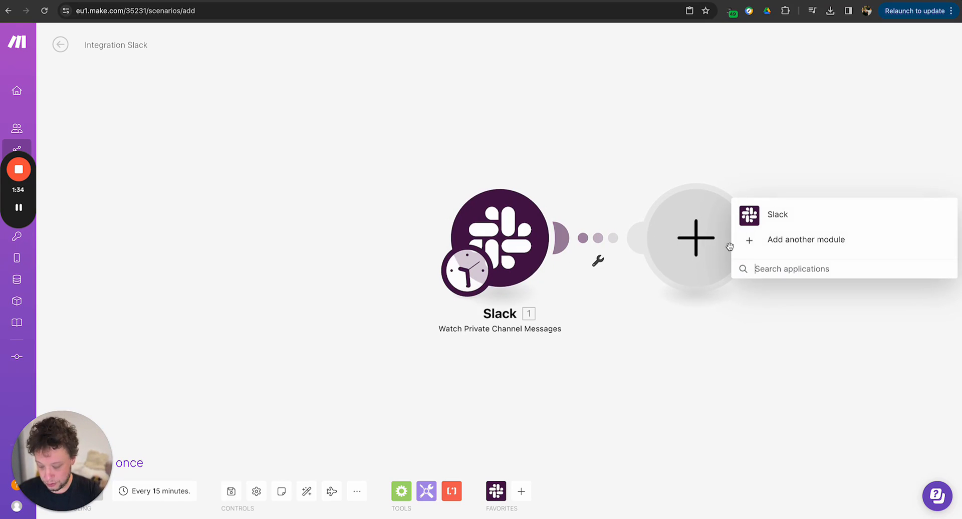
pyautogui.write('router')
pyautogui.click(787, 218)
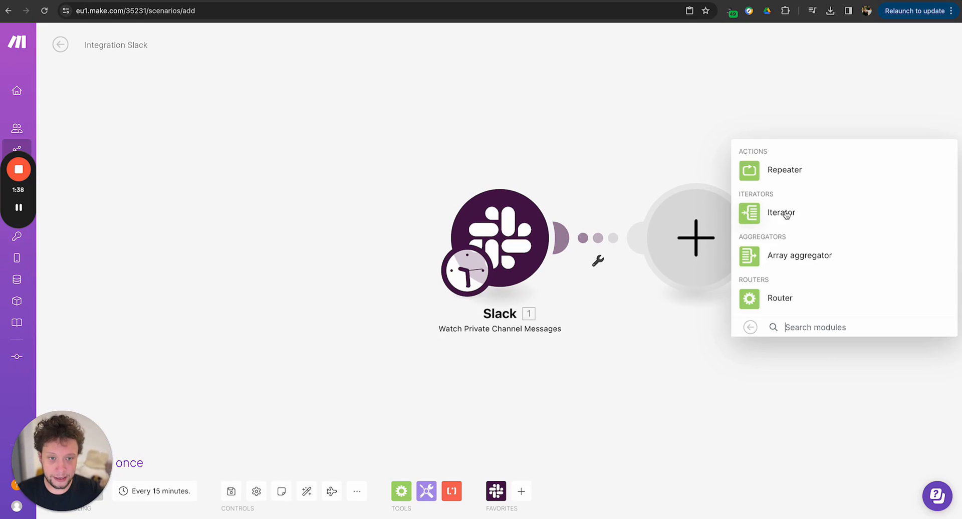
pyautogui.click(772, 297)
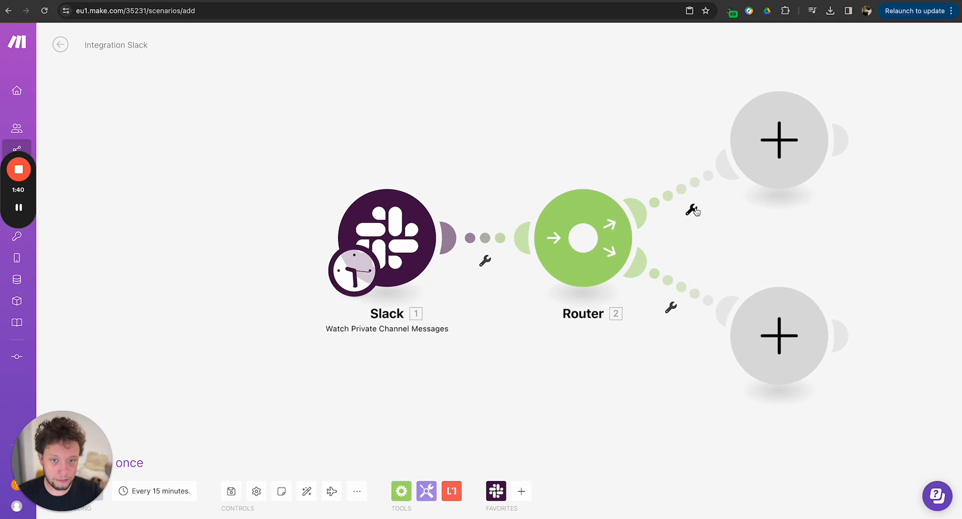
# Set up a filter labelled Audio on the router's upper route, without any condition
pyautogui.click(691, 210)
pyautogui.click(701, 236)
pyautogui.click(789, 112)
pyautogui.write('Au')
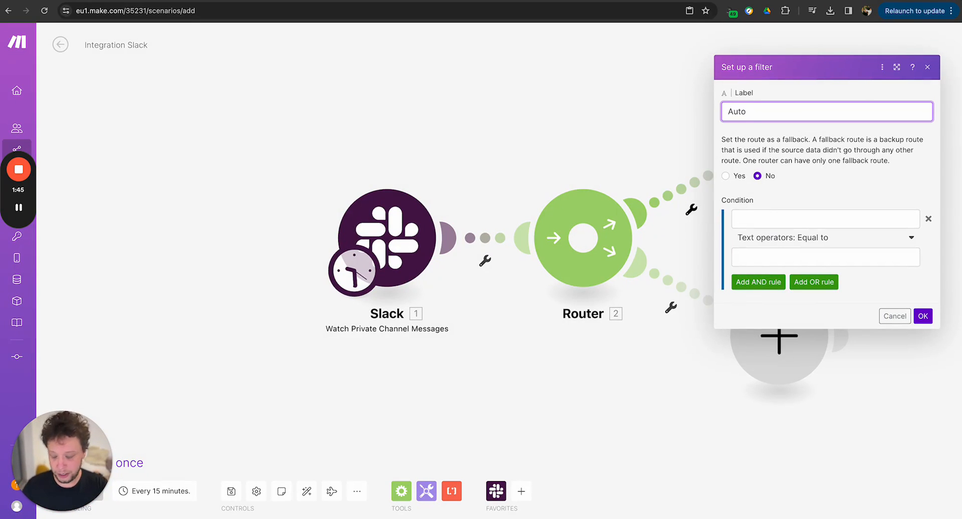
pyautogui.write('dio')
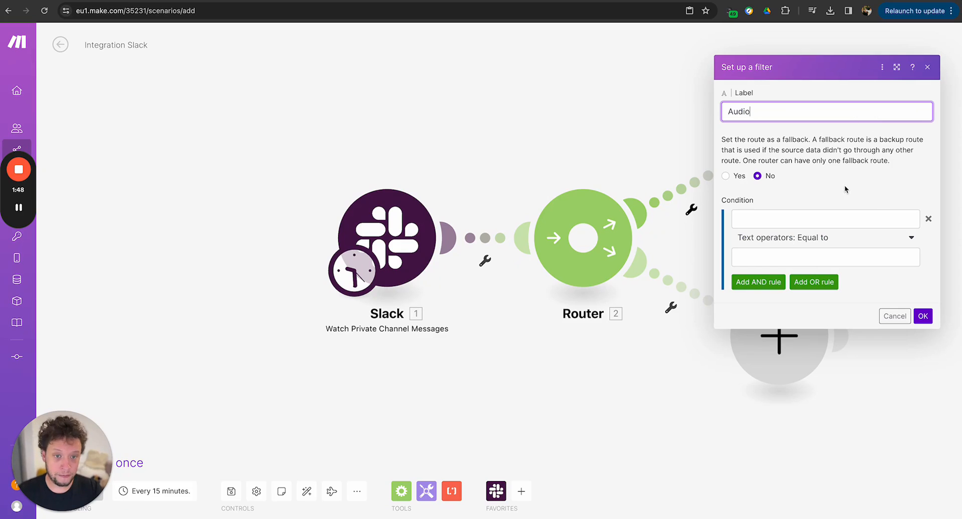
pyautogui.click(922, 315)
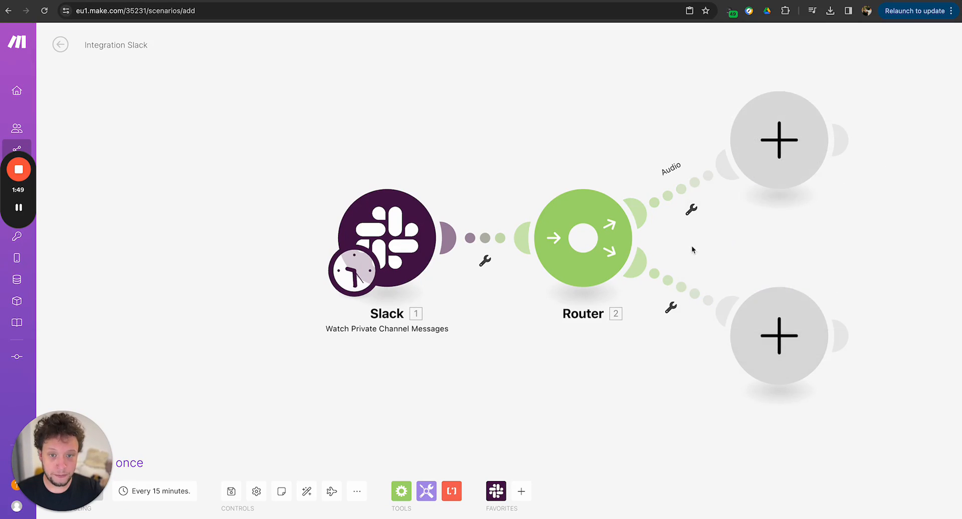
# Set up a filter labelled Text on the router's second route, without any condition
pyautogui.click(671, 307)
pyautogui.click(691, 335)
pyautogui.click(742, 213)
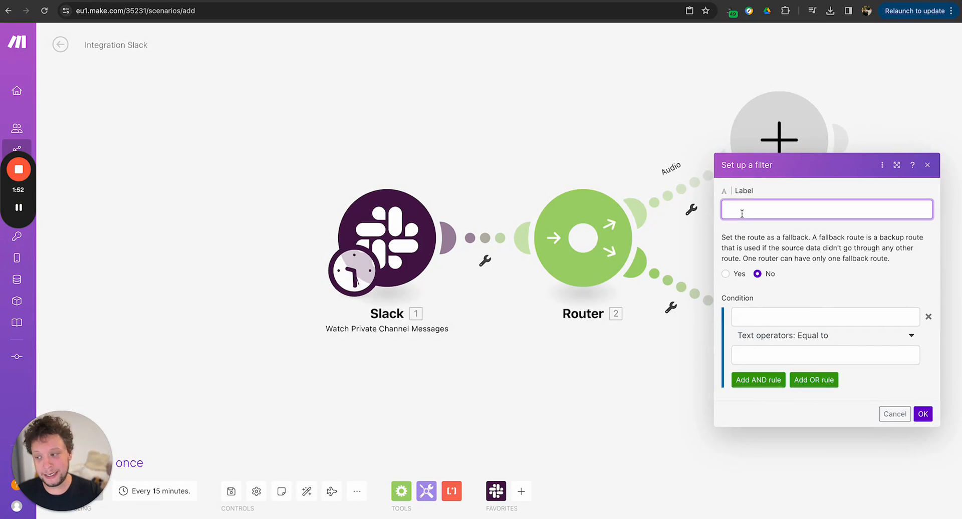
pyautogui.write('Text')
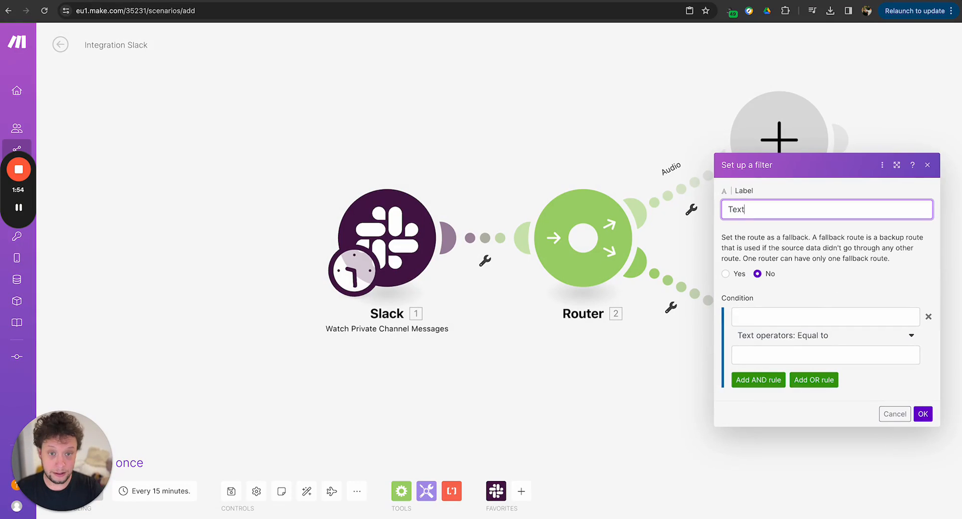
pyautogui.click(922, 415)
# Add a third route to the router and label its filter URL
pyautogui.click(591, 236)
pyautogui.click(665, 287)
pyautogui.click(671, 308)
pyautogui.click(763, 193)
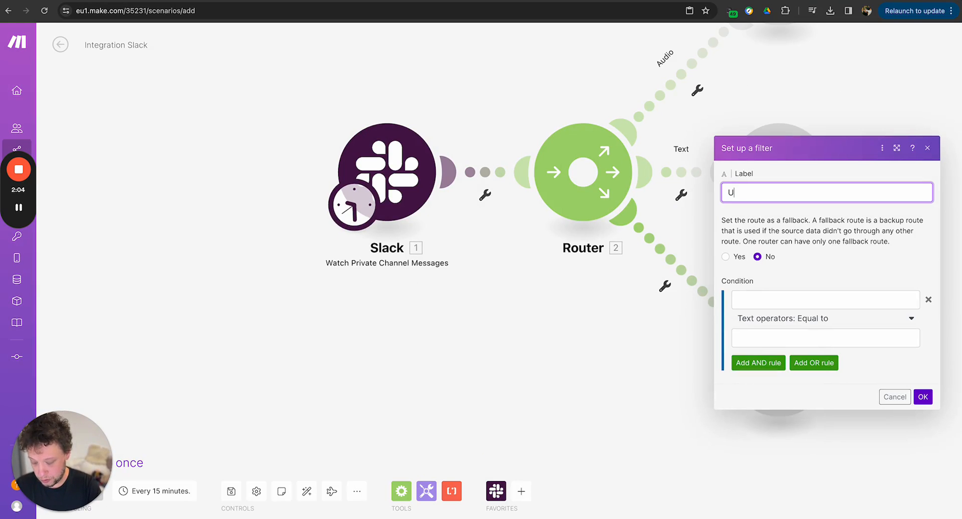
pyautogui.write('URL')
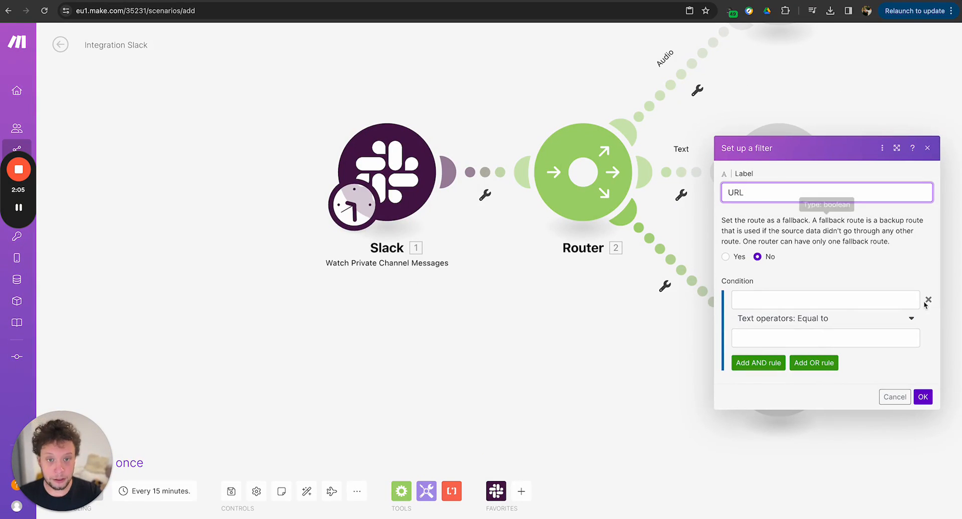
pyautogui.click(924, 398)
# Add a Slack Download a File module to the empty slot on the Audio route
pyautogui.rightClick(878, 235)
pyautogui.click(837, 293)
pyautogui.moveTo(843, 246); pyautogui.dragTo(825, 399)
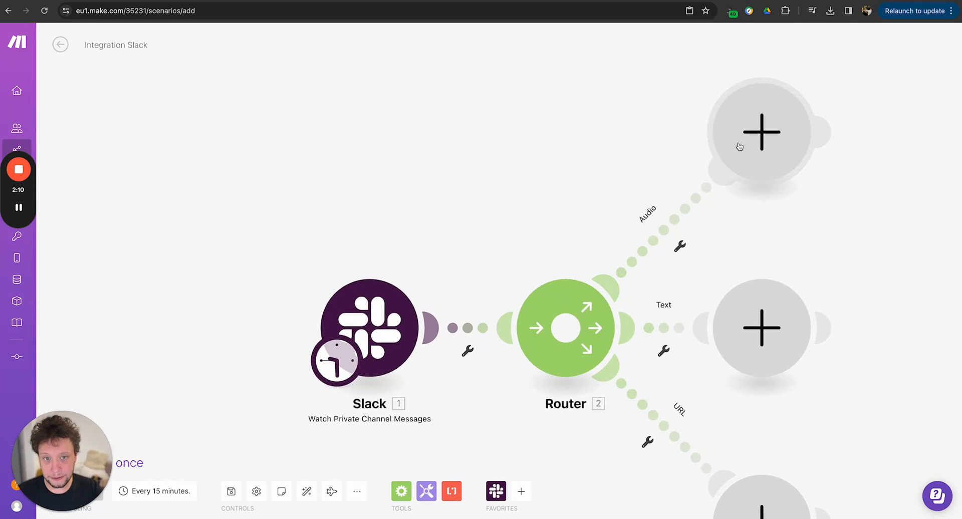
pyautogui.click(762, 136)
pyautogui.click(526, 111)
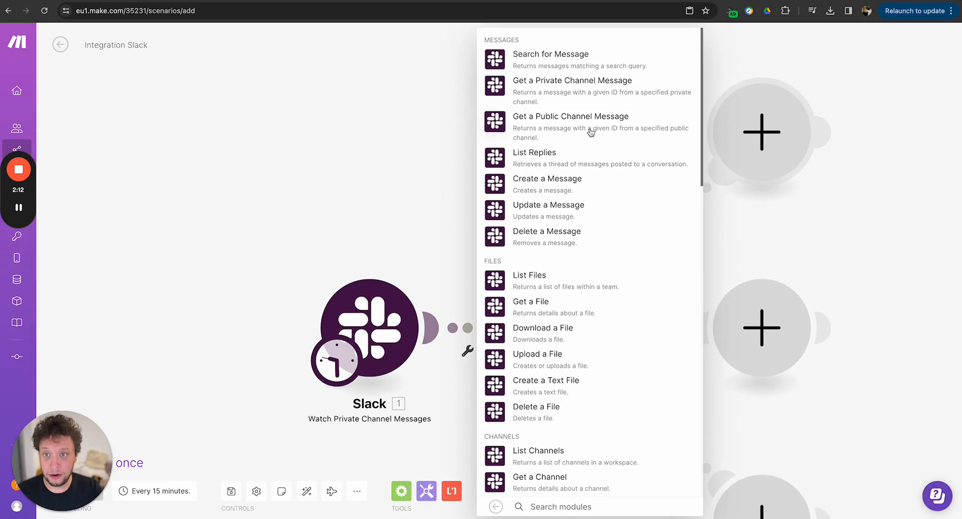
pyautogui.click(557, 334)
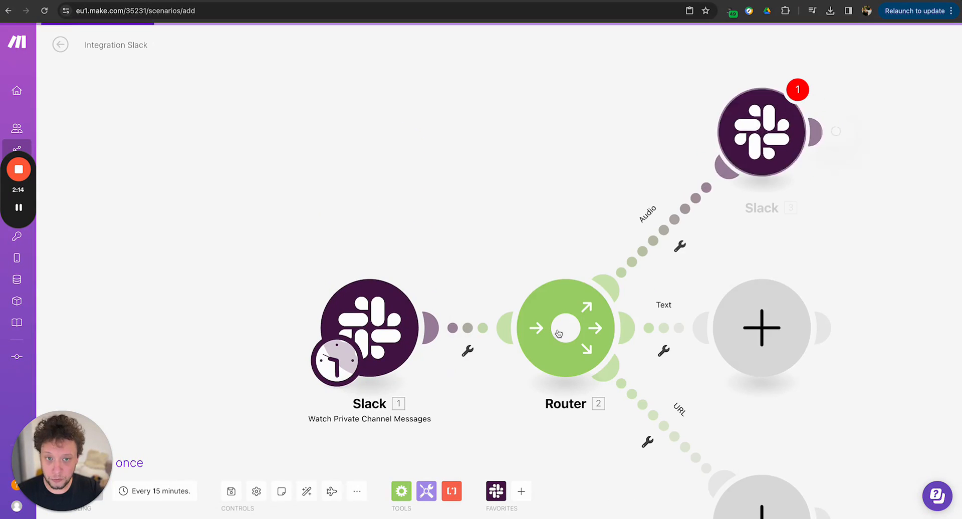
# Map the trigger's Files[] Url private download value into the Download a File module and save it
pyautogui.click(555, 164)
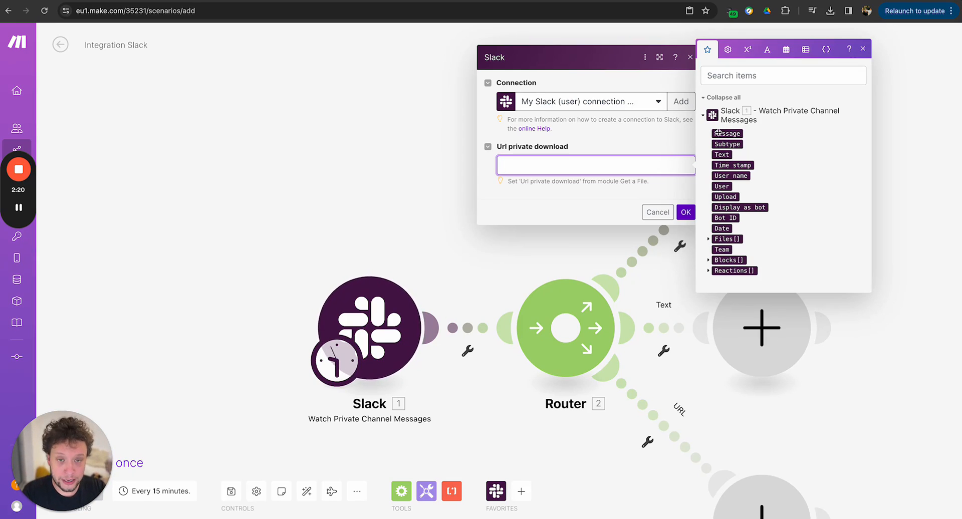
pyautogui.click(709, 240)
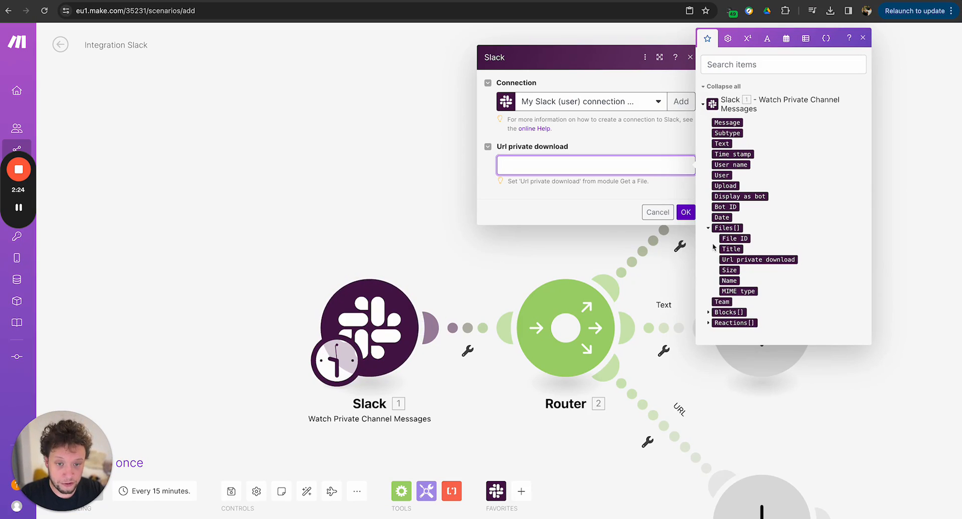
pyautogui.click(755, 258)
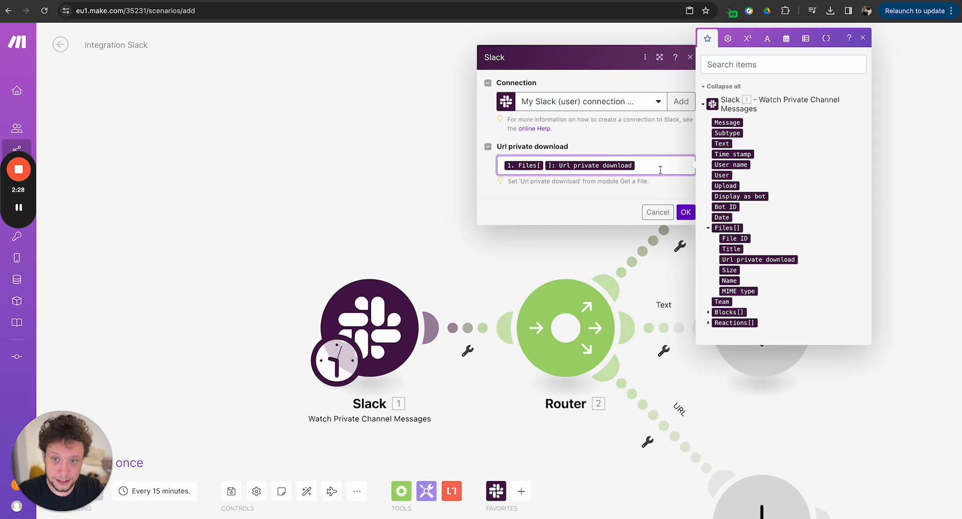
pyautogui.click(685, 213)
# Add an OpenAI Create a Transcription (Whisper) module after the Slack Download a File module
pyautogui.rightClick(873, 200)
pyautogui.moveTo(858, 187); pyautogui.dragTo(710, 278)
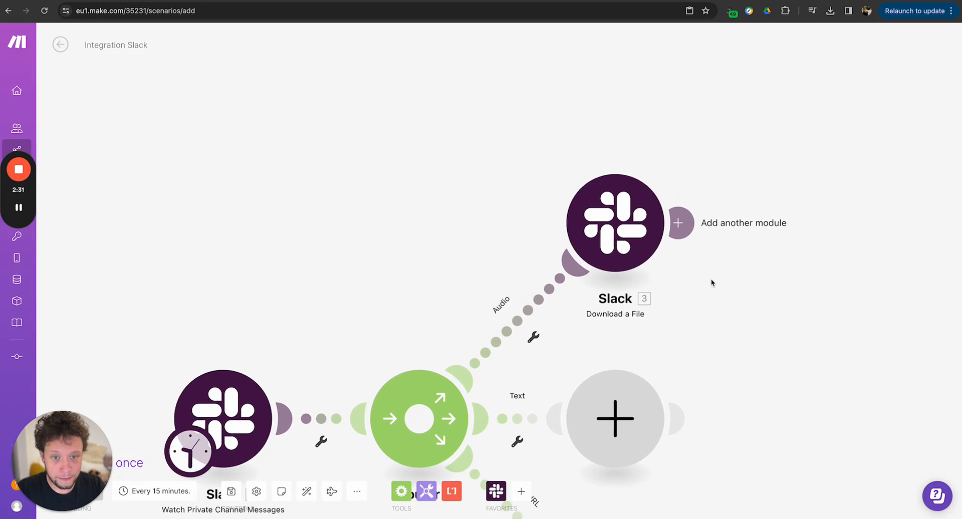
pyautogui.click(679, 223)
pyautogui.write('open')
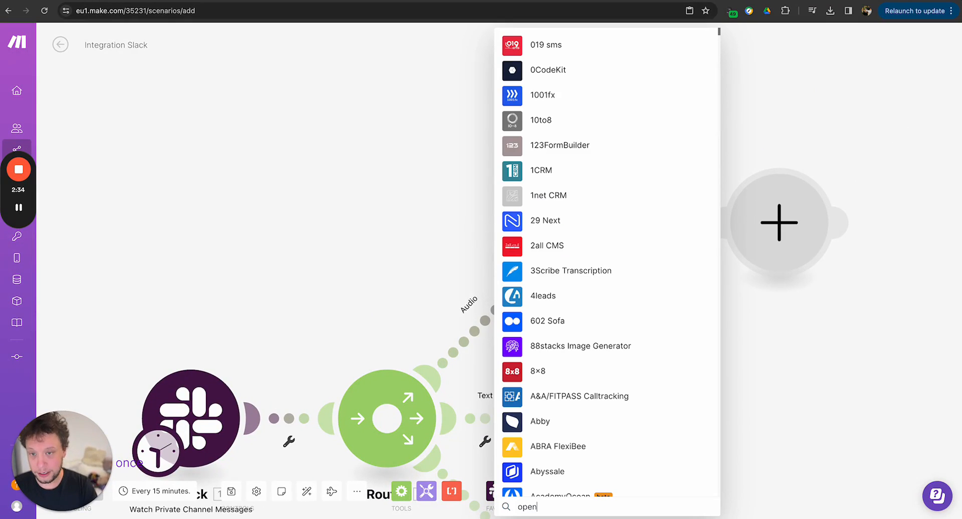
pyautogui.write('ai')
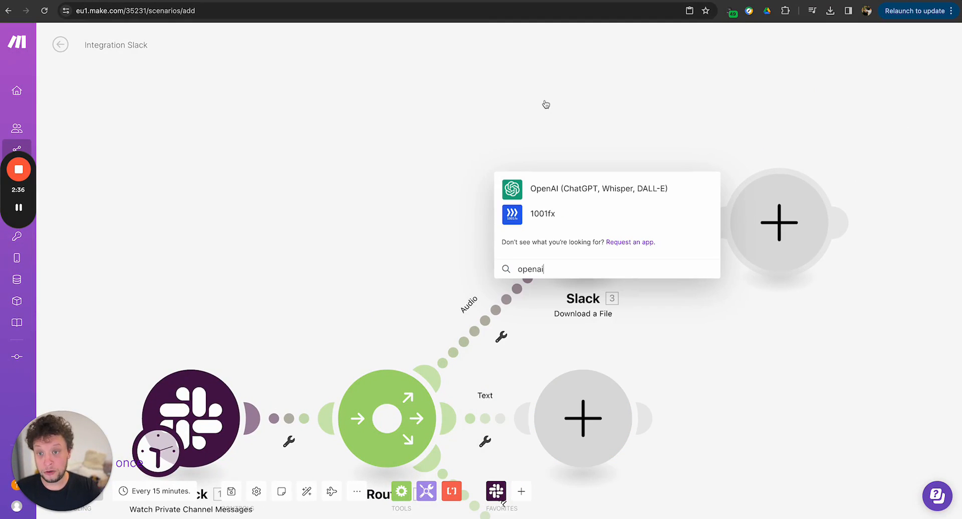
pyautogui.click(590, 188)
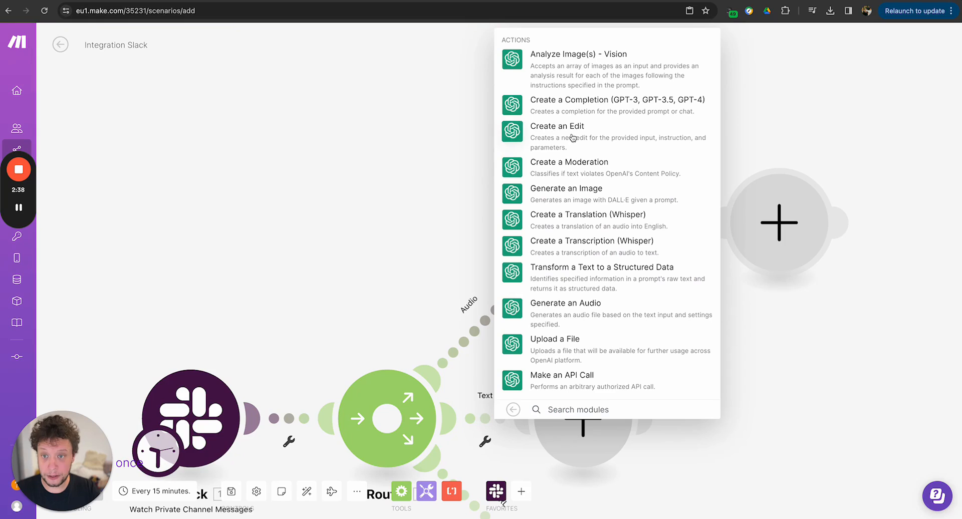
pyautogui.click(551, 245)
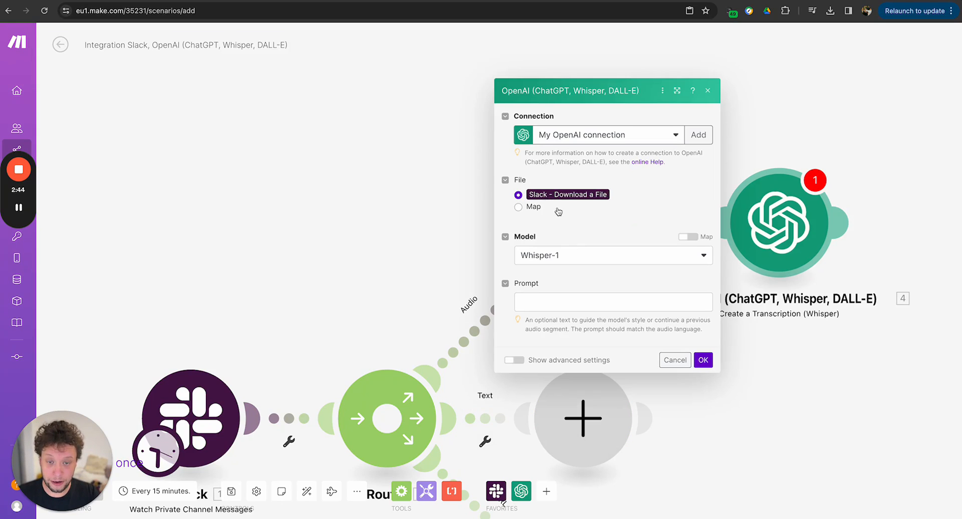
# Show the transcription module's advanced settings and save it with the downloaded Slack file and the Whisper-1 model
pyautogui.click(549, 301)
pyautogui.click(581, 360)
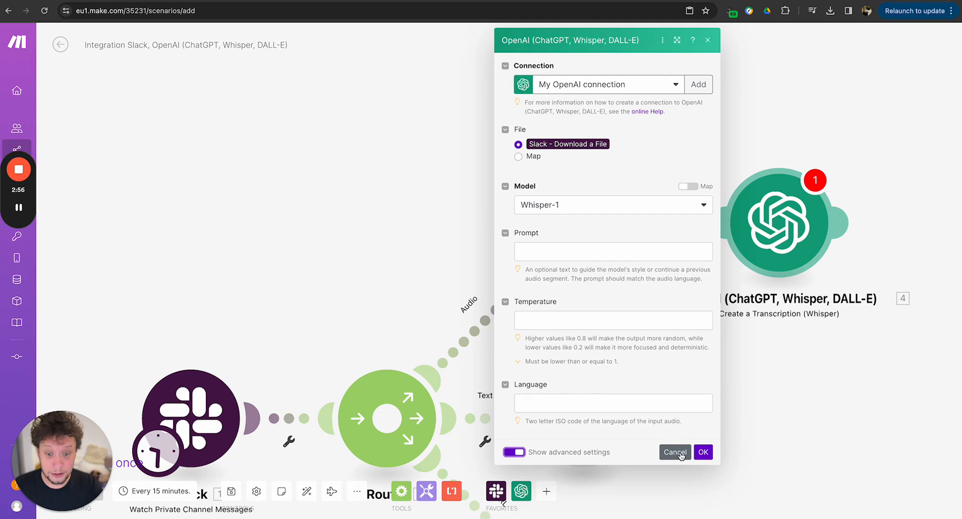
pyautogui.click(703, 452)
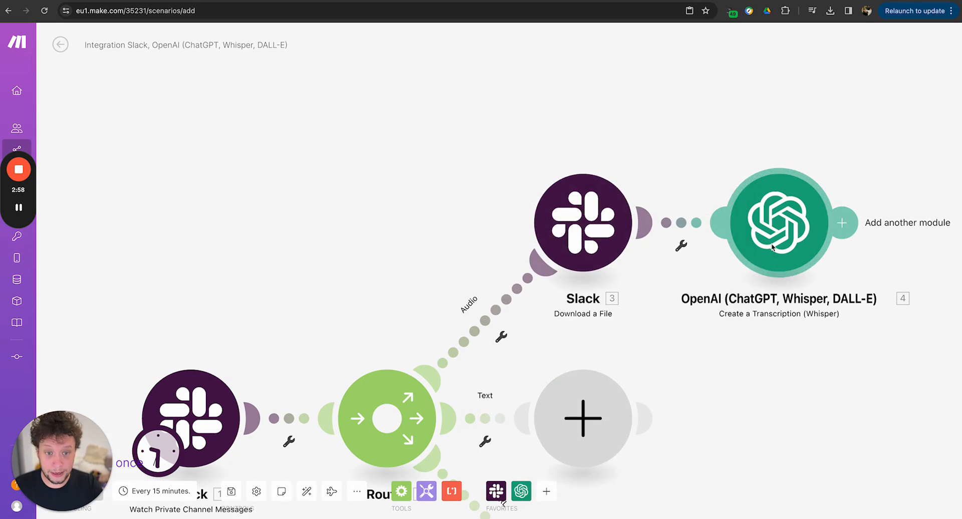
# Rename the OpenAI transcription module to "Grab transcription"
pyautogui.rightClick(772, 246)
pyautogui.click(804, 302)
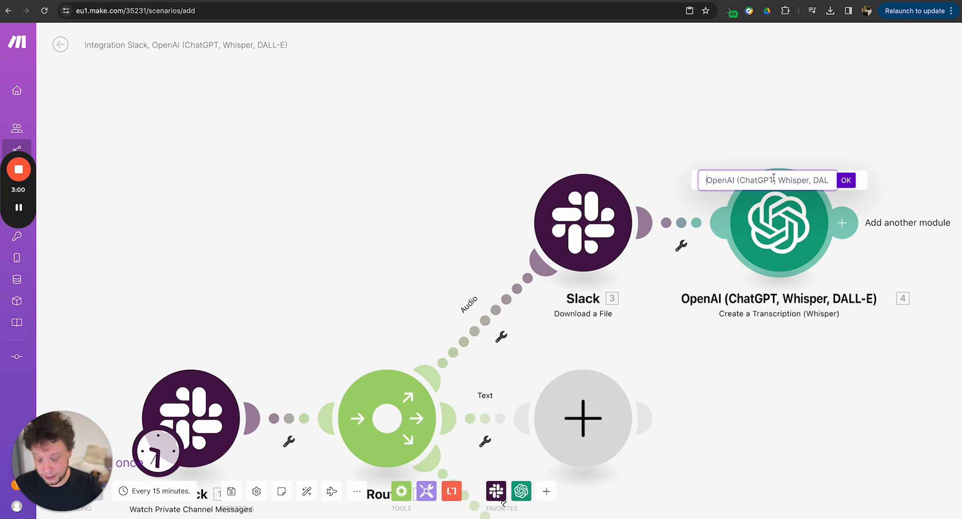
pyautogui.press('super+a')
pyautogui.write('Grab ')
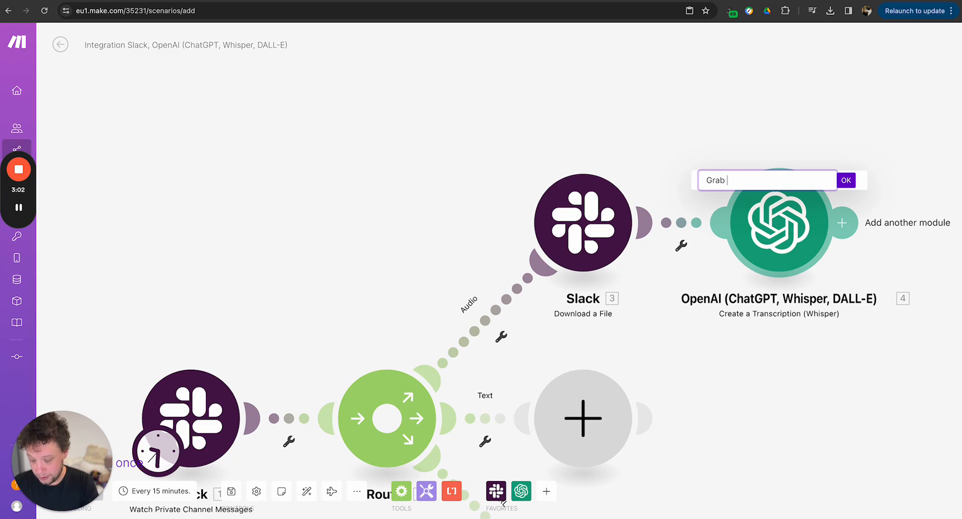
pyautogui.write('transcription')
pyautogui.click(846, 180)
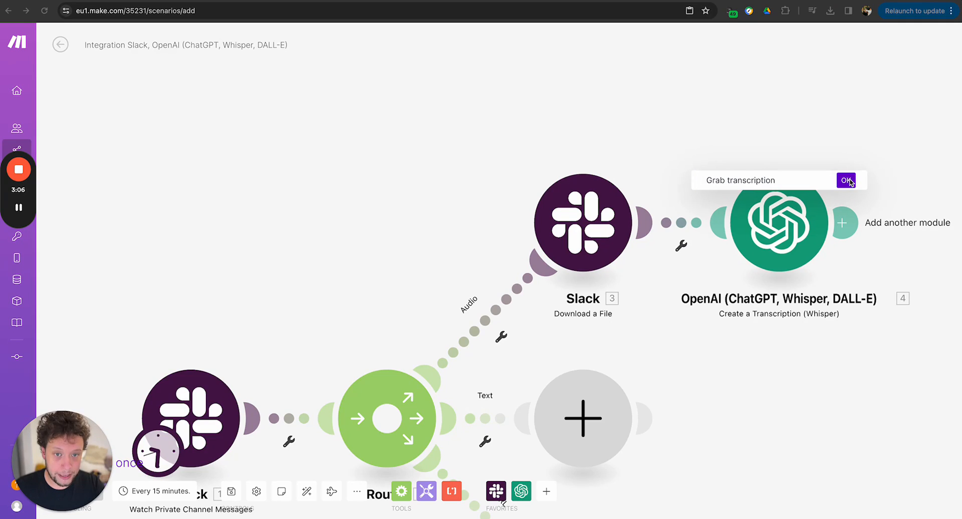
# Add an OpenAI Create a Completion (GPT-3, GPT-3.5, GPT-4) module after the Grab transcription module
pyautogui.rightClick(879, 170)
pyautogui.click(814, 108)
pyautogui.moveTo(813, 108); pyautogui.dragTo(636, 101)
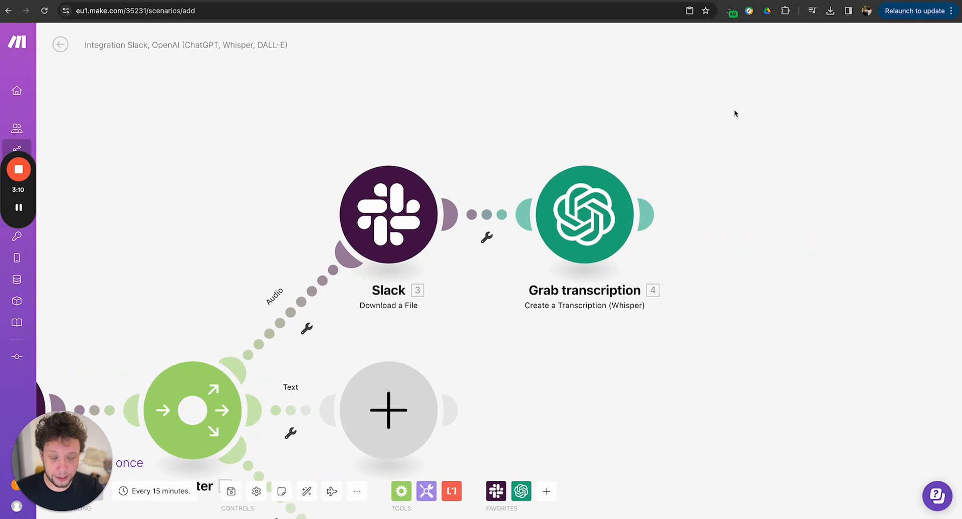
pyautogui.moveTo(734, 110); pyautogui.dragTo(640, 171)
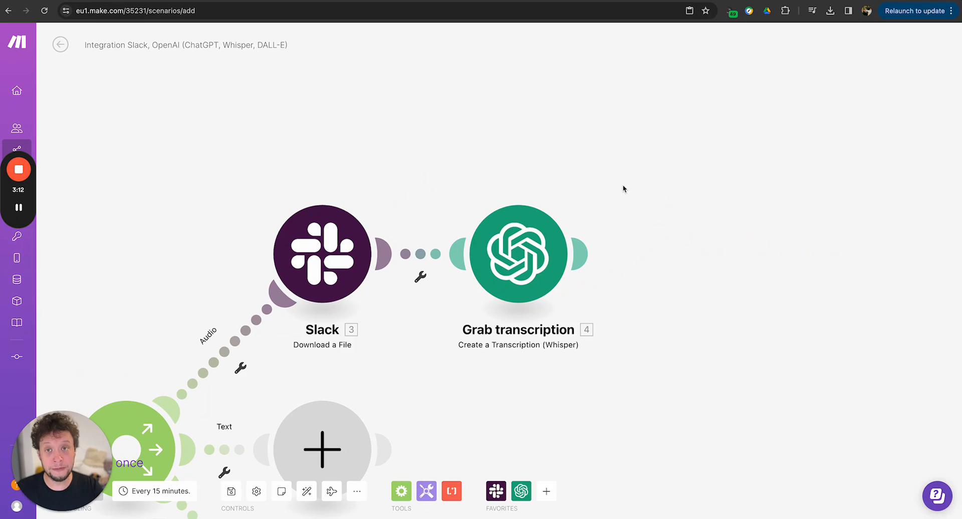
pyautogui.click(580, 254)
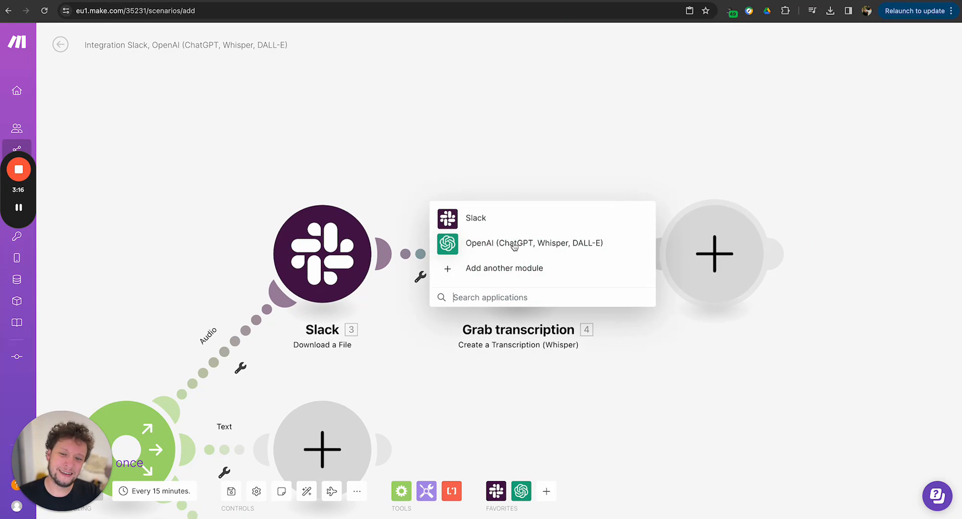
pyautogui.click(514, 246)
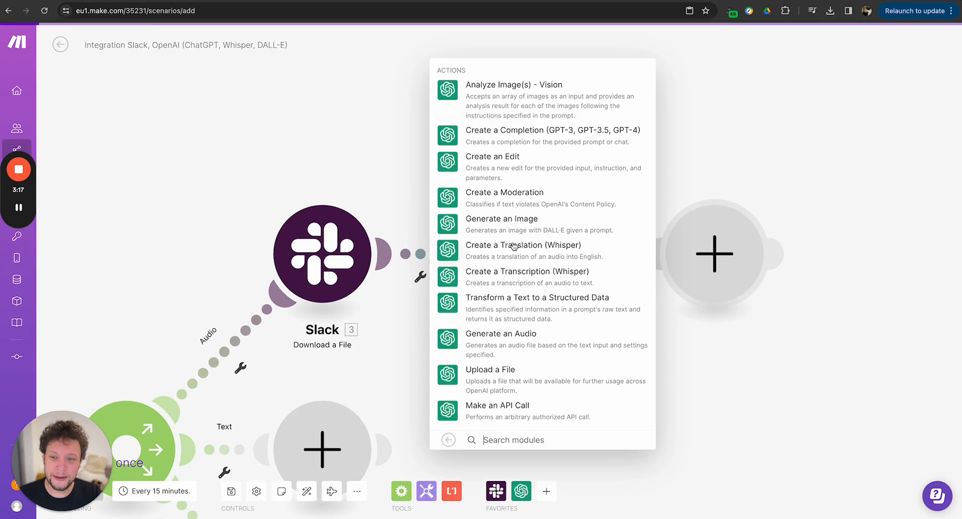
pyautogui.click(531, 142)
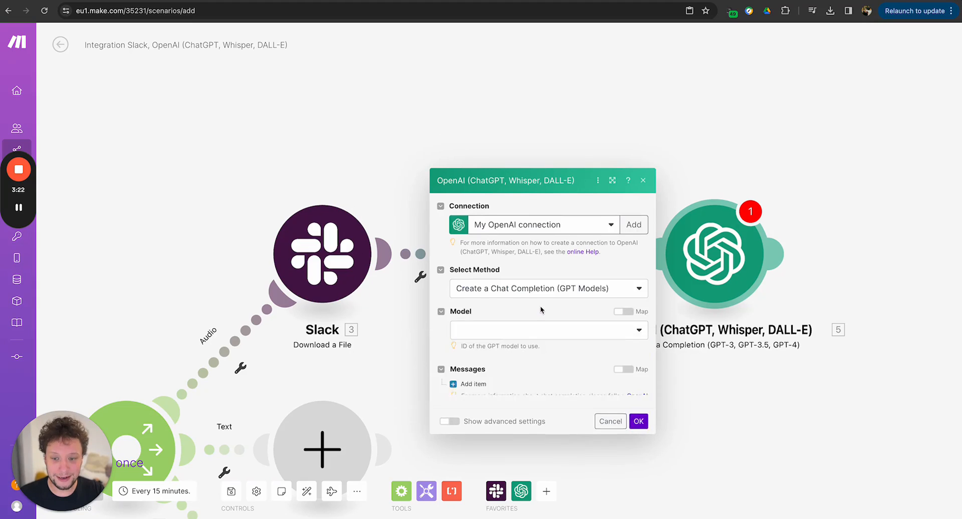
# Set the completion module's model to gpt-4 and add a message item with the User role
pyautogui.click(514, 286)
pyautogui.click(503, 339)
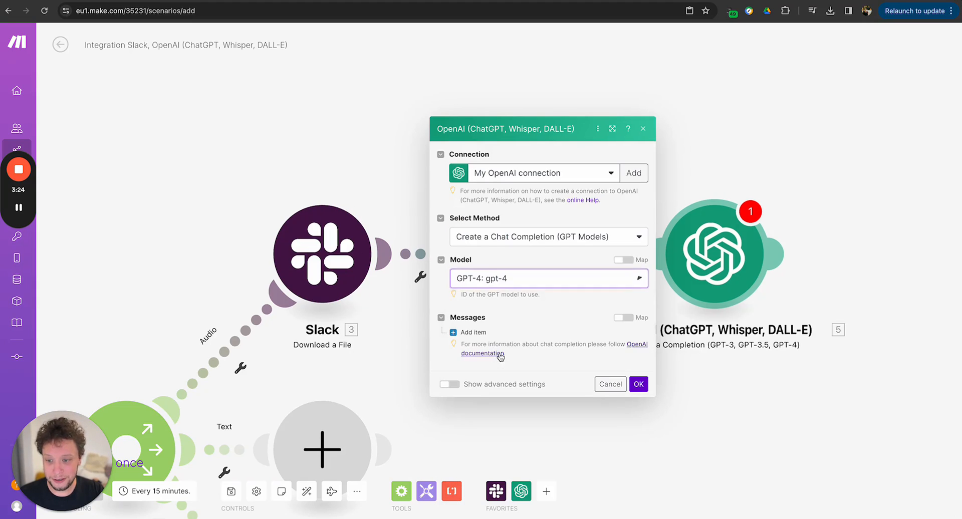
pyautogui.click(483, 332)
pyautogui.click(561, 291)
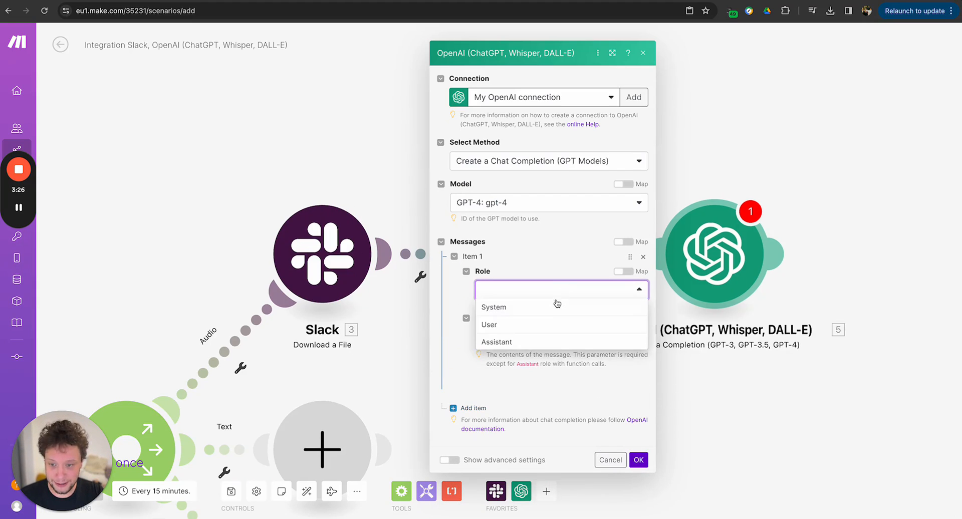
pyautogui.click(547, 326)
# Write the message content "Here is a transcription -" with the Grab transcription Text value, followed by "Please tidy this up e.g. remove umms and aahs."
pyautogui.click(527, 336)
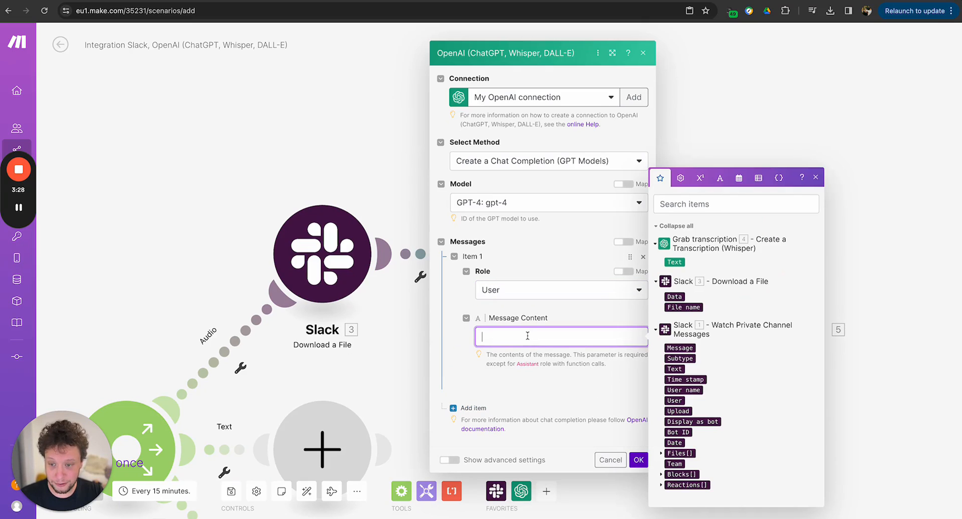
pyautogui.write('Here is a tran')
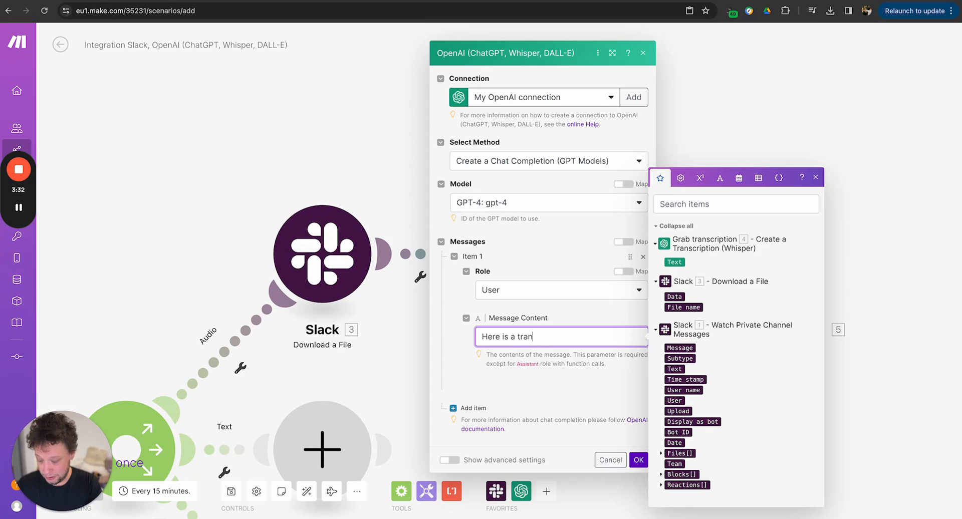
pyautogui.write('scription -')
pyautogui.click(674, 261)
pyautogui.press('Return')
pyautogui.write('Please tidy this up')
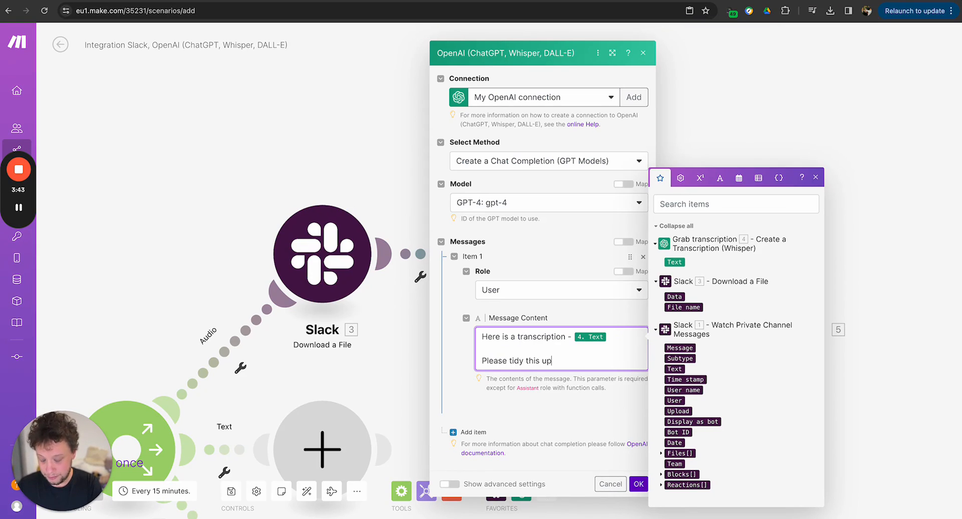
pyautogui.write('s and aahs.')
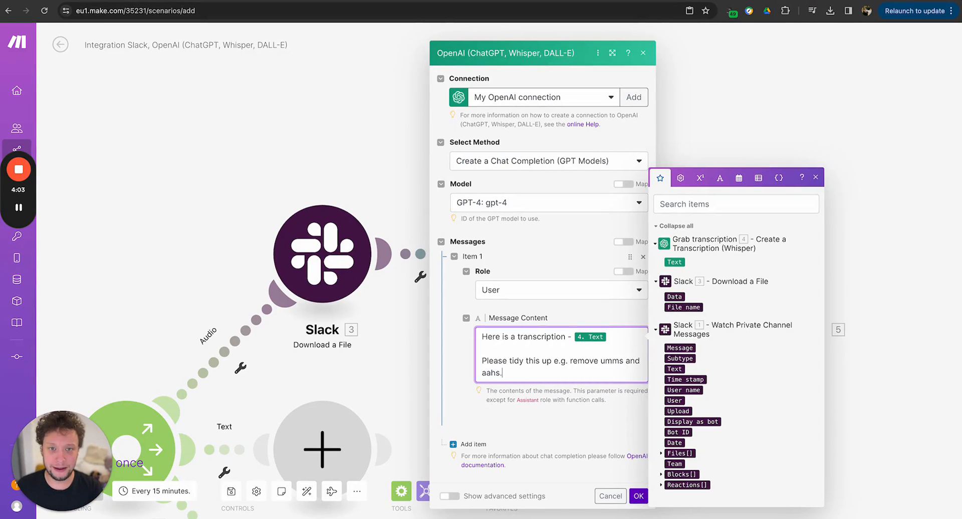
# Append the line Don't include "". to the tidy-up prompt after a blank line and save the completion module
pyautogui.press('Return')
pyautogui.press('Return')
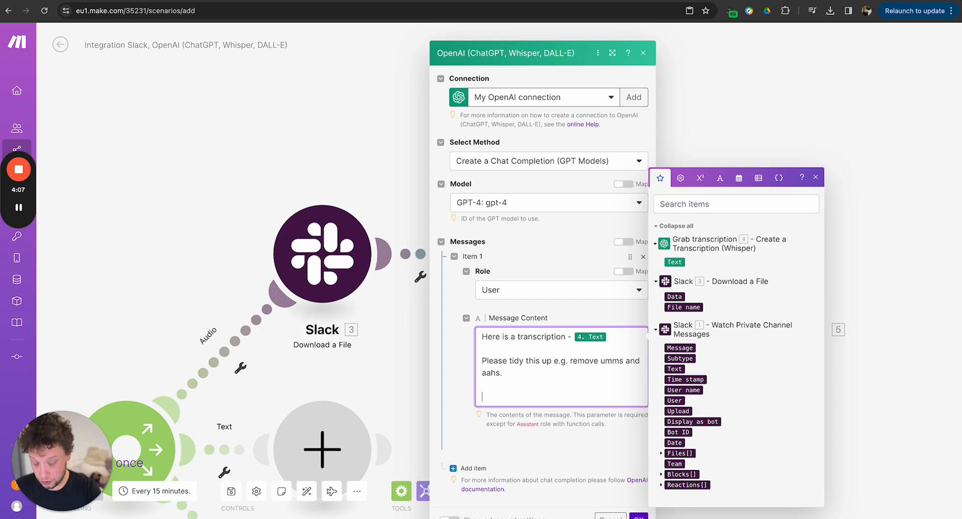
pyautogui.write('N')
pyautogui.press('BackSpace')
pyautogui.write('Don')
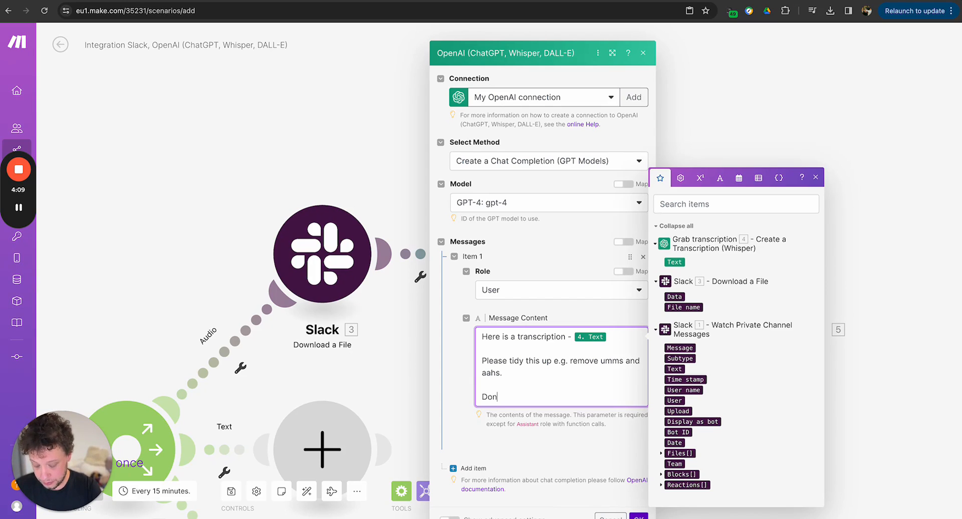
pyautogui.write("'t include")
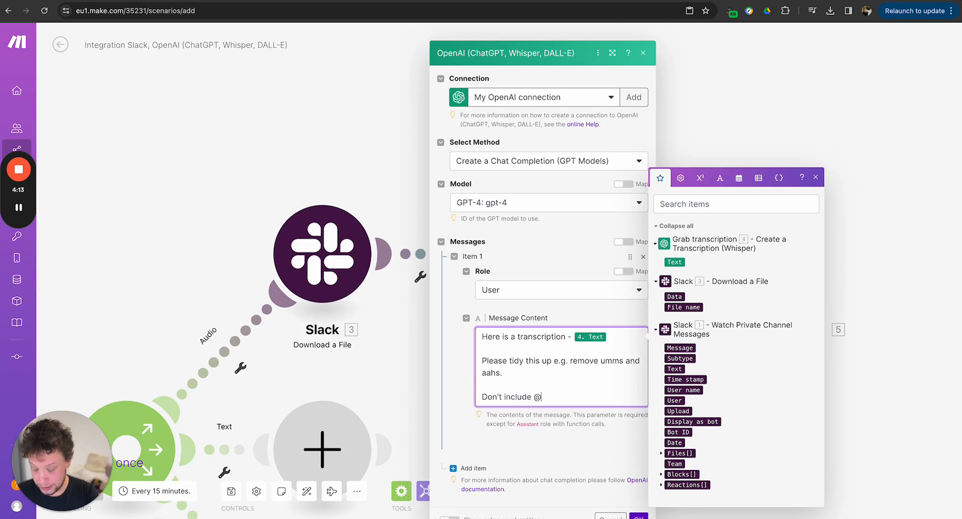
pyautogui.write(' ""')
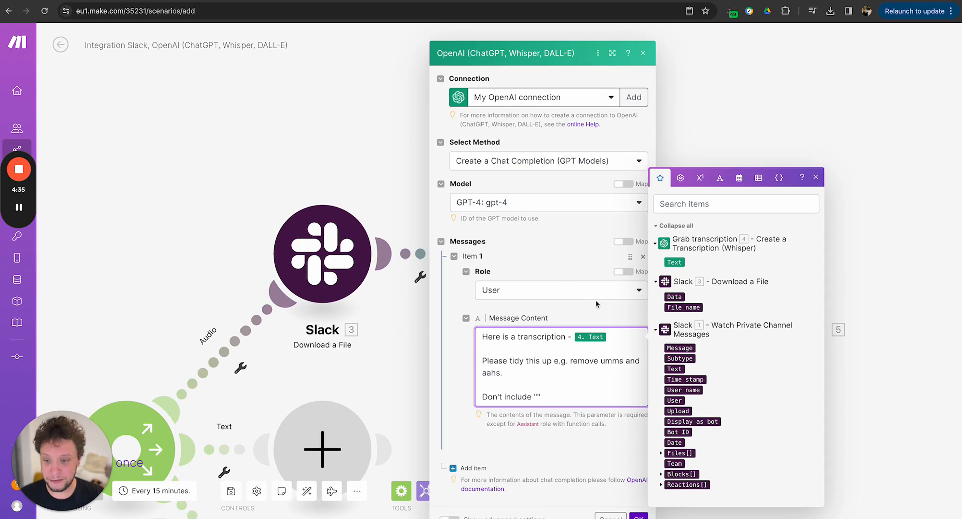
pyautogui.write('.')
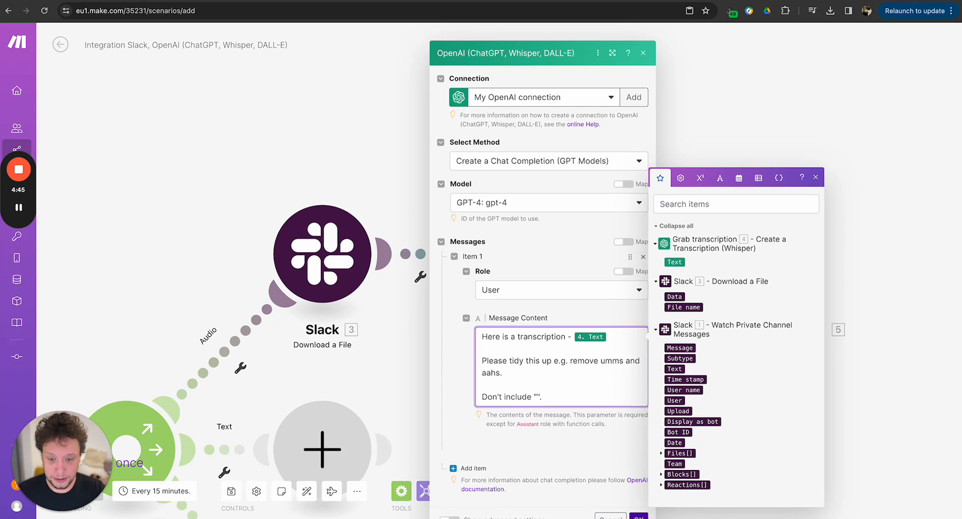
pyautogui.click(638, 516)
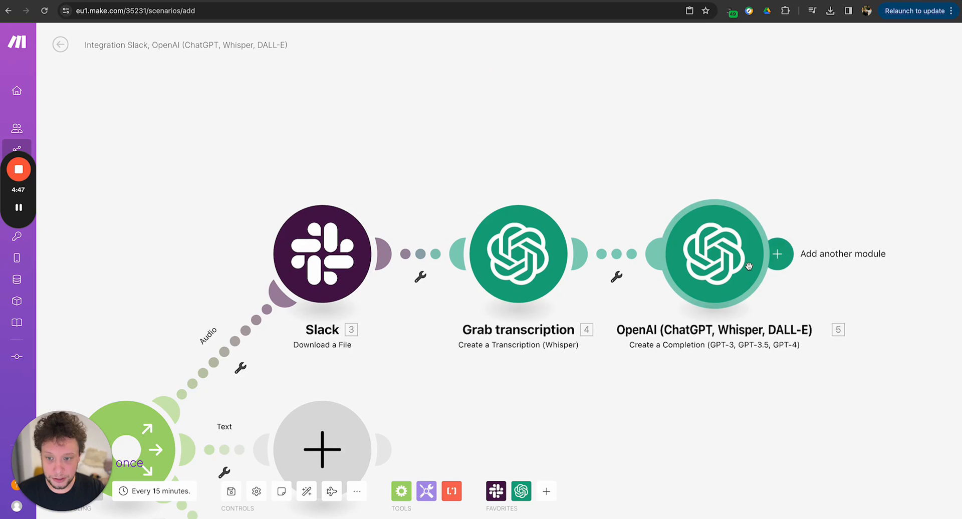
# Rename the OpenAI completion module to "Tidy up transcription"
pyautogui.rightClick(727, 260)
pyautogui.click(751, 316)
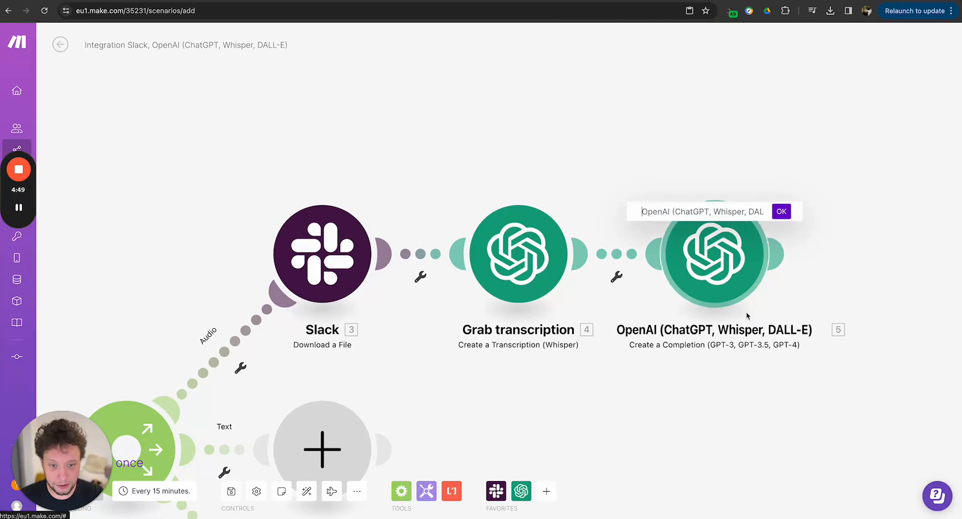
pyautogui.write('Tidy u')
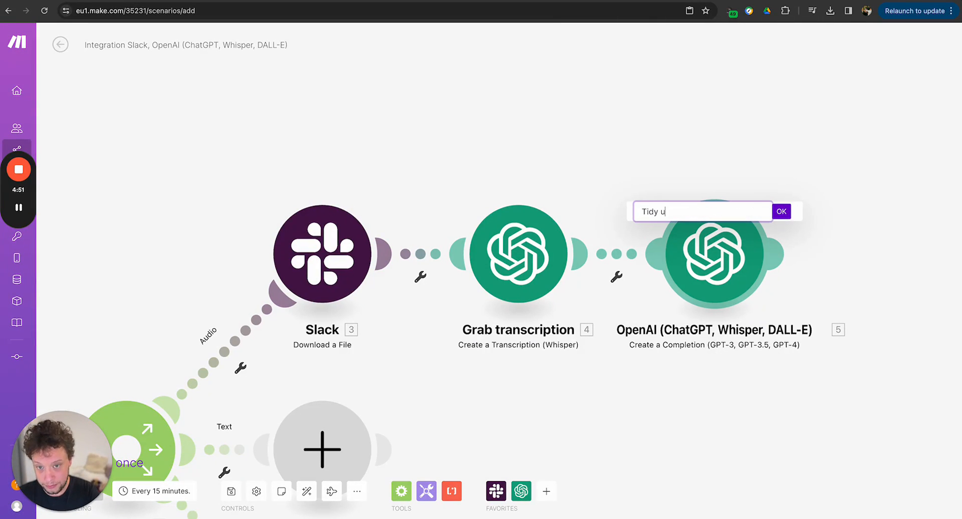
pyautogui.write('p transcription')
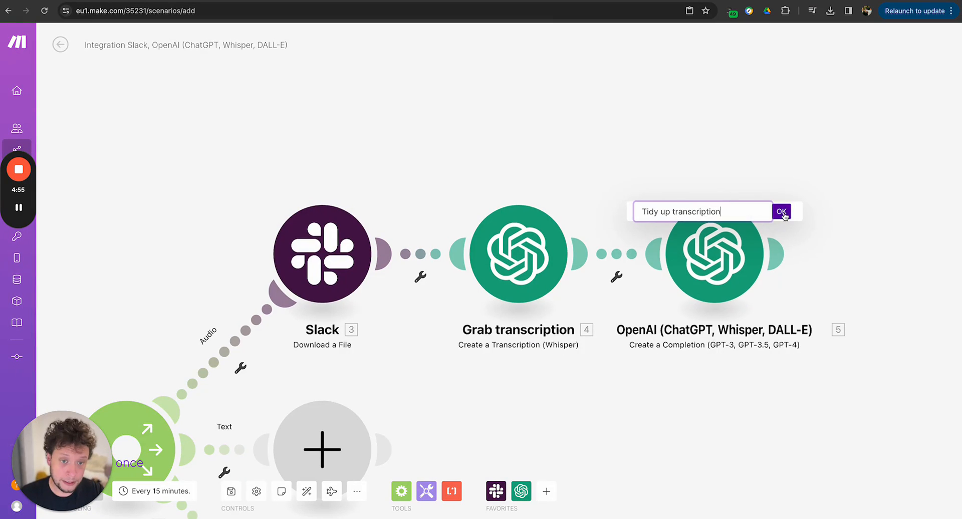
pyautogui.press('Return')
# Add another OpenAI Create a Completion (GPT-3, GPT-3.5, GPT-4) module after the Tidy up transcription module
pyautogui.moveTo(804, 149); pyautogui.dragTo(620, 161)
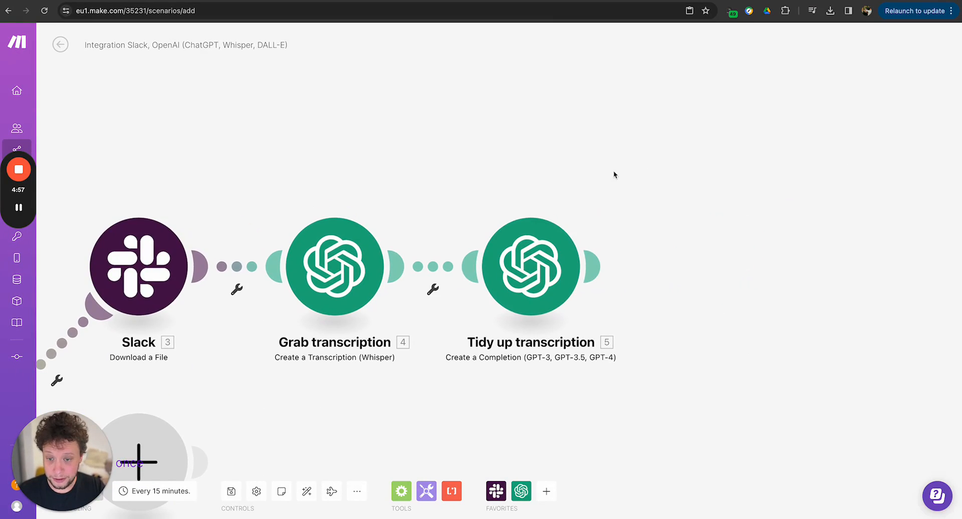
pyautogui.click(595, 266)
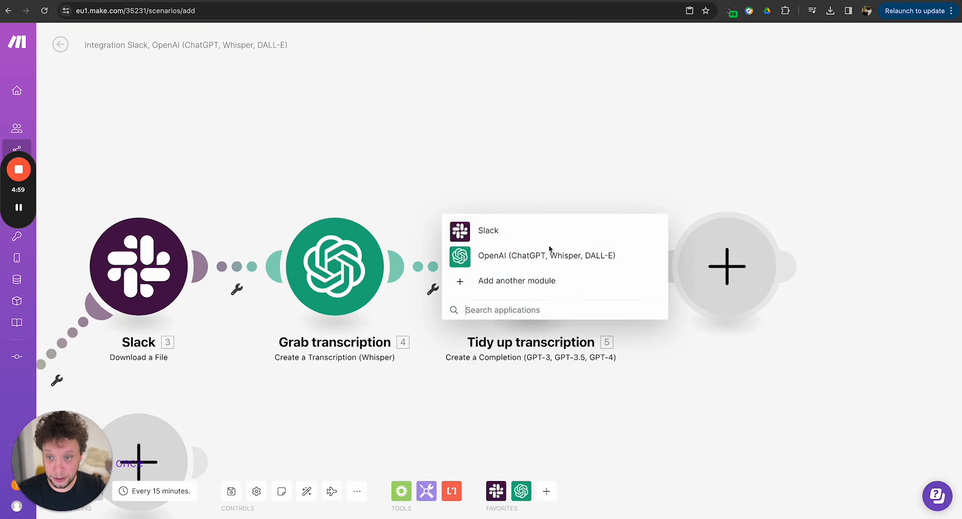
pyautogui.click(540, 256)
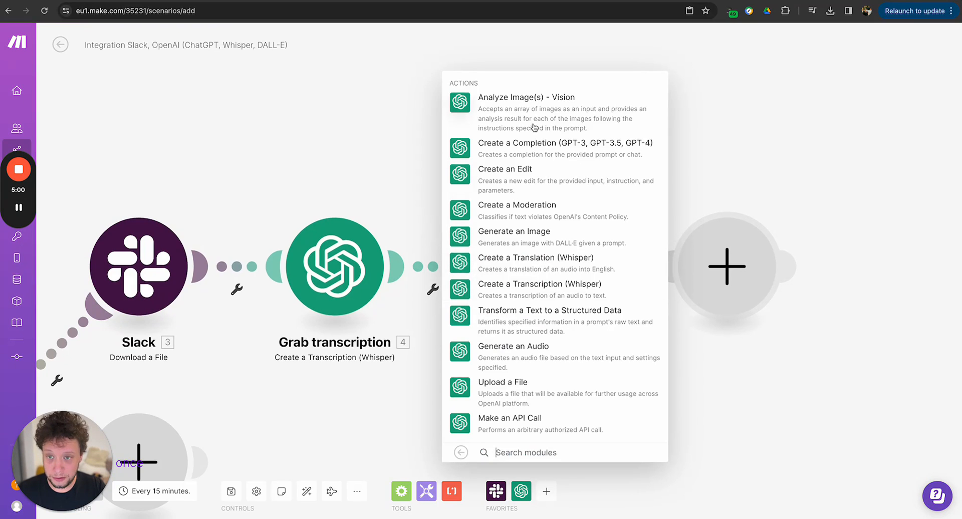
pyautogui.click(532, 150)
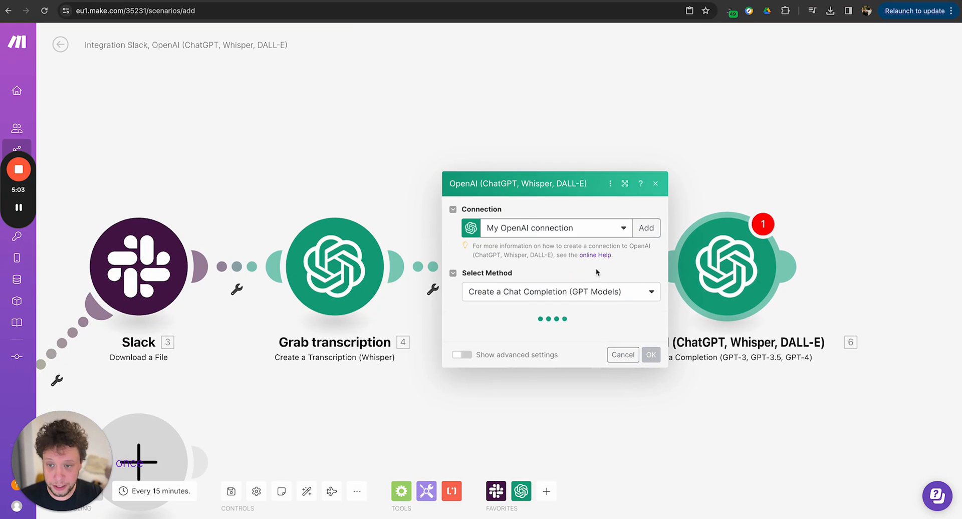
# Choose the gpt-4 model for the new completion module and add a message item with the User role
pyautogui.click(532, 293)
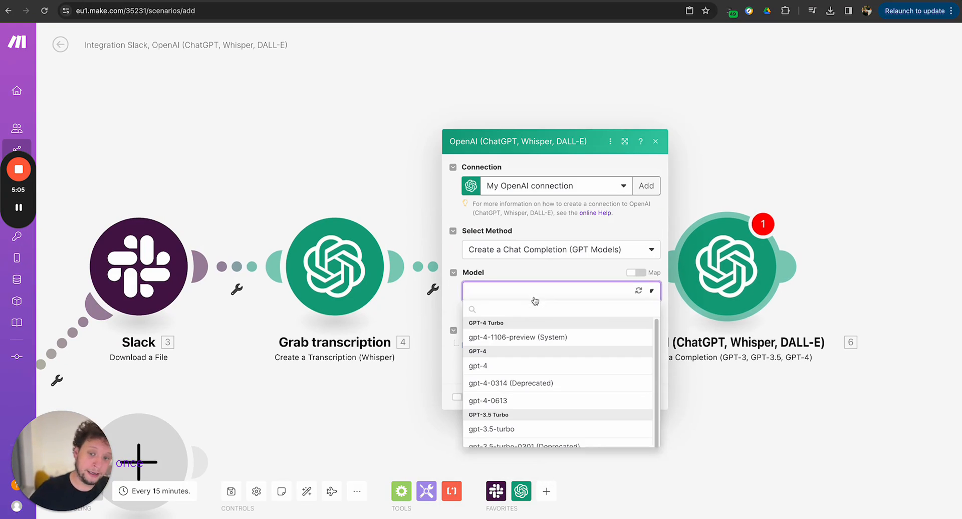
pyautogui.click(530, 367)
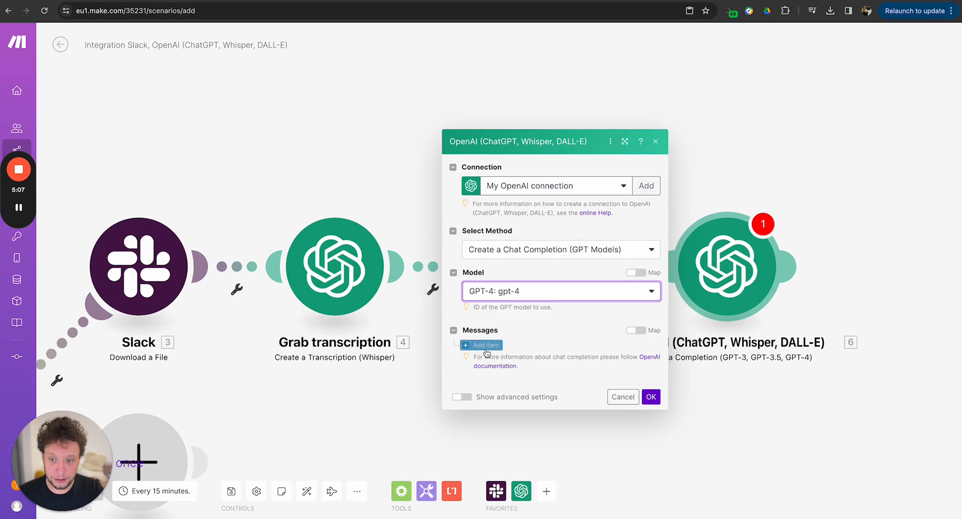
pyautogui.click(480, 340)
pyautogui.click(541, 304)
pyautogui.click(538, 337)
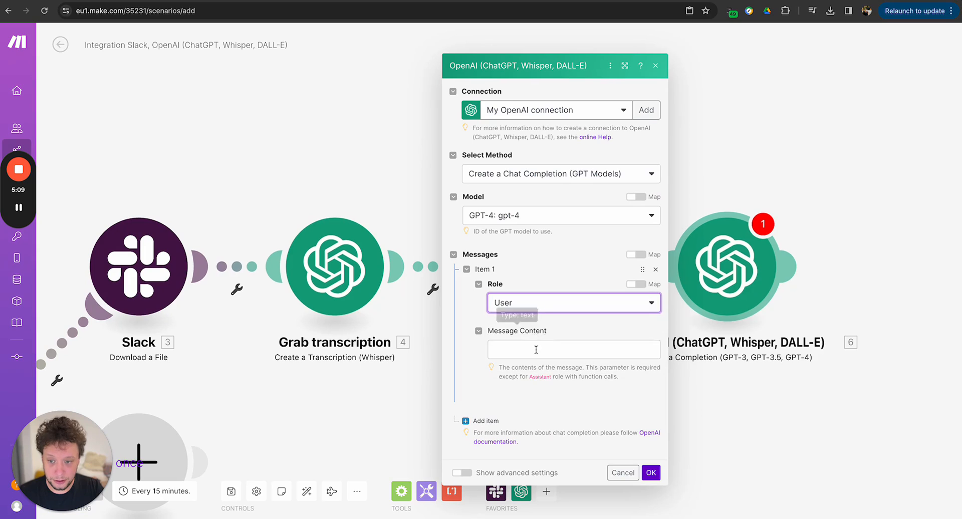
# Begin the message content with "Here is some content -" followed by the Tidy up transcription module's Choices[] Message Content value
pyautogui.click(563, 348)
pyautogui.write('Here is')
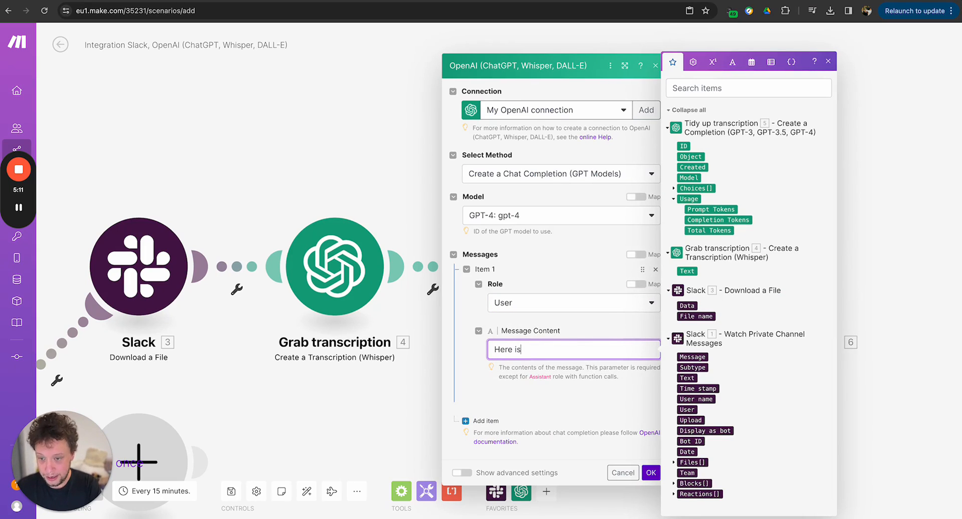
pyautogui.write(' some content')
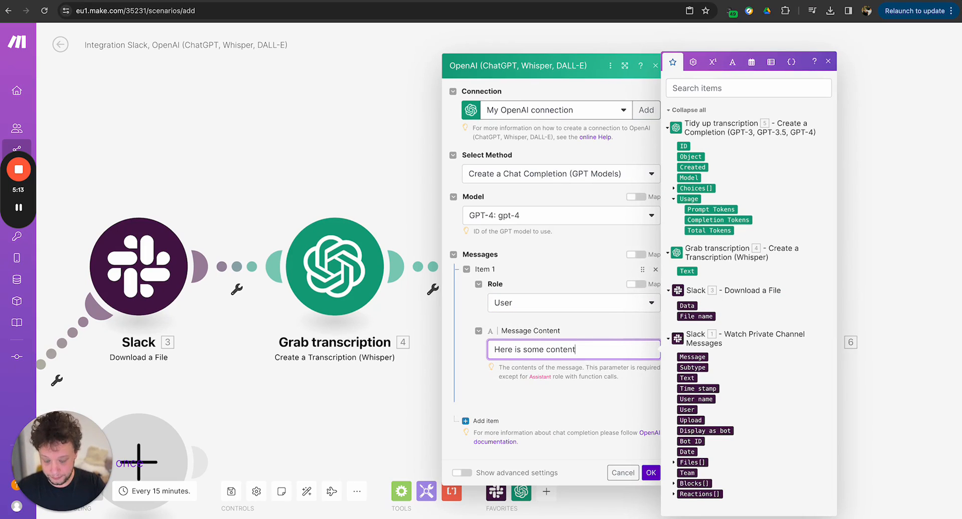
pyautogui.click(673, 189)
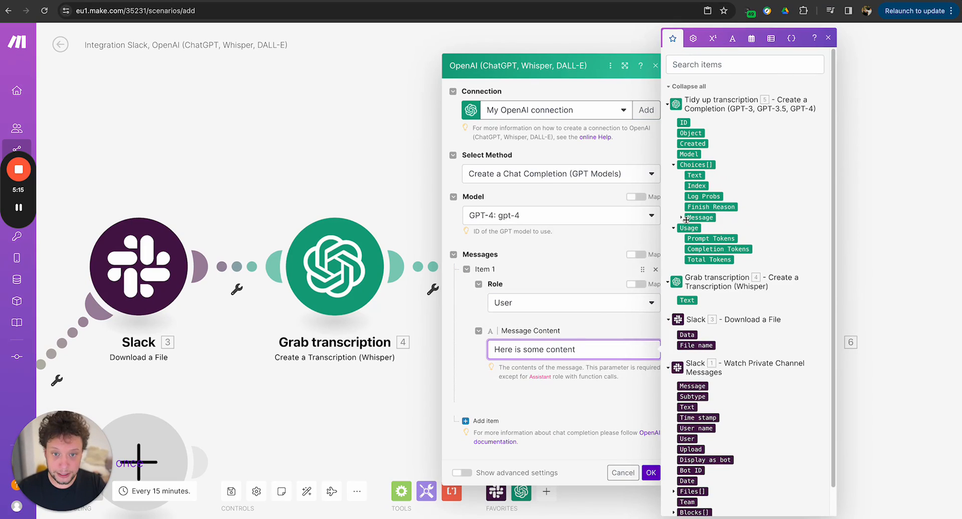
pyautogui.click(680, 217)
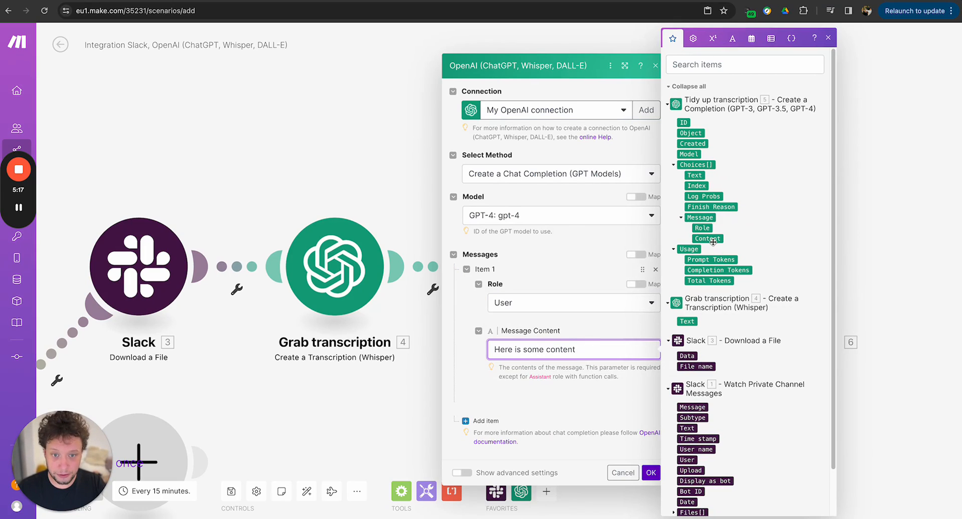
pyautogui.write('-')
pyautogui.click(707, 239)
# Finish the message with "Please summarise this in 20 words or less to be appropriate for social media copy (use hastags outside the word limit)" and save it
pyautogui.press('Return')
pyautogui.press('Return')
pyautogui.write('Please summa')
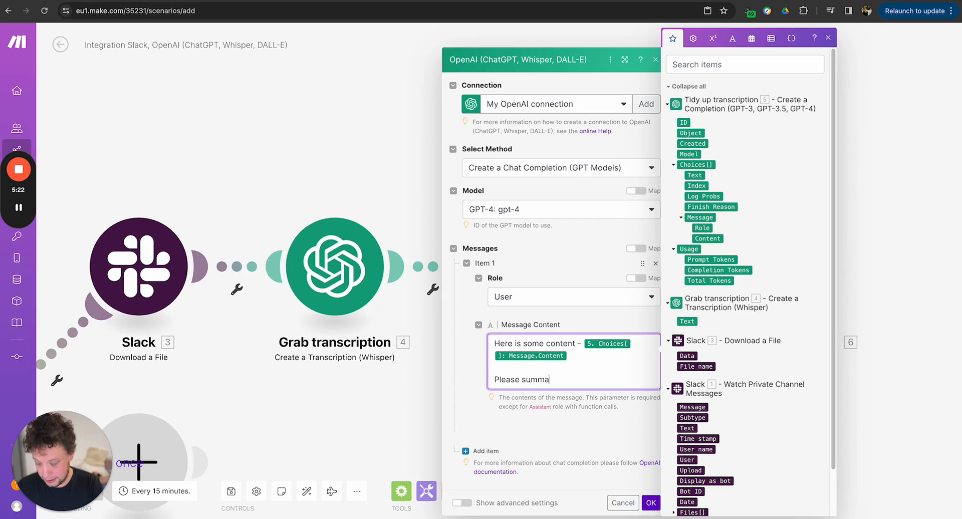
pyautogui.write('rise this in ')
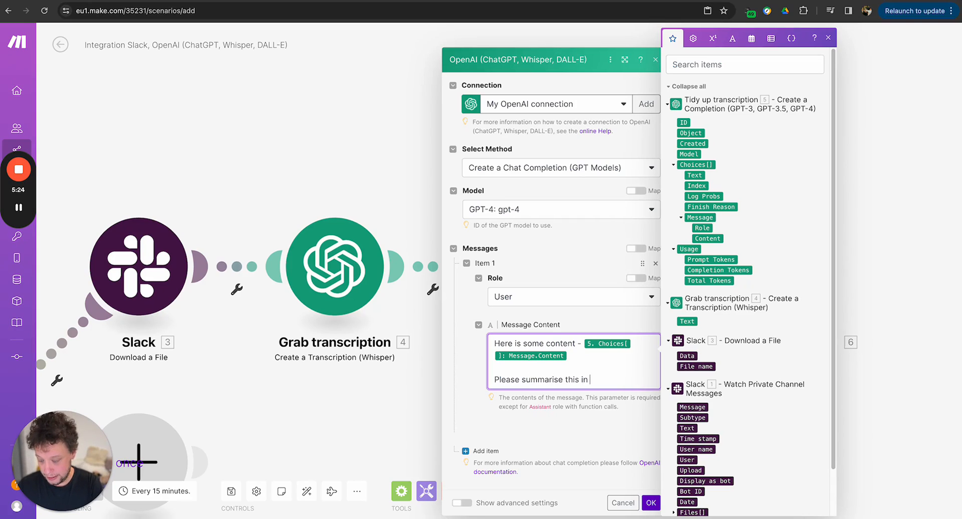
pyautogui.write('20 words or')
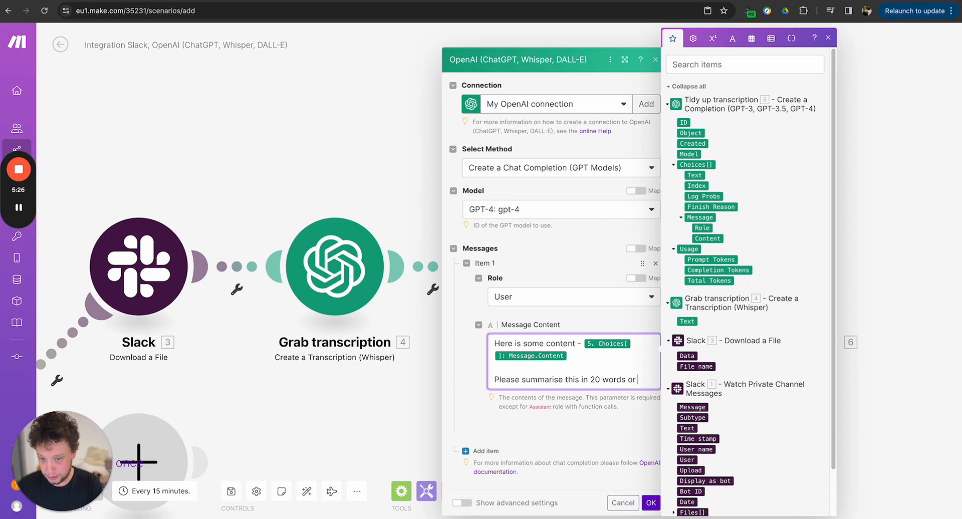
pyautogui.write(' less to be')
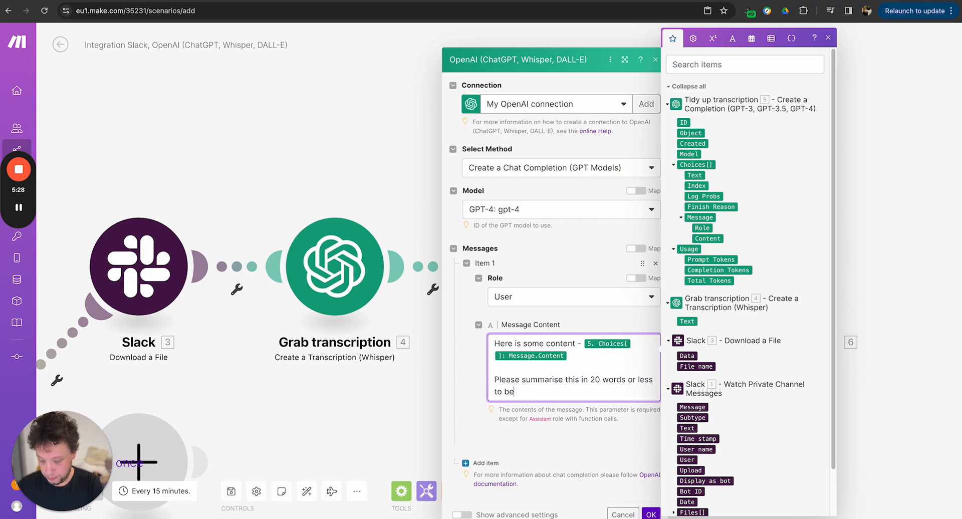
pyautogui.write(' appropriate for')
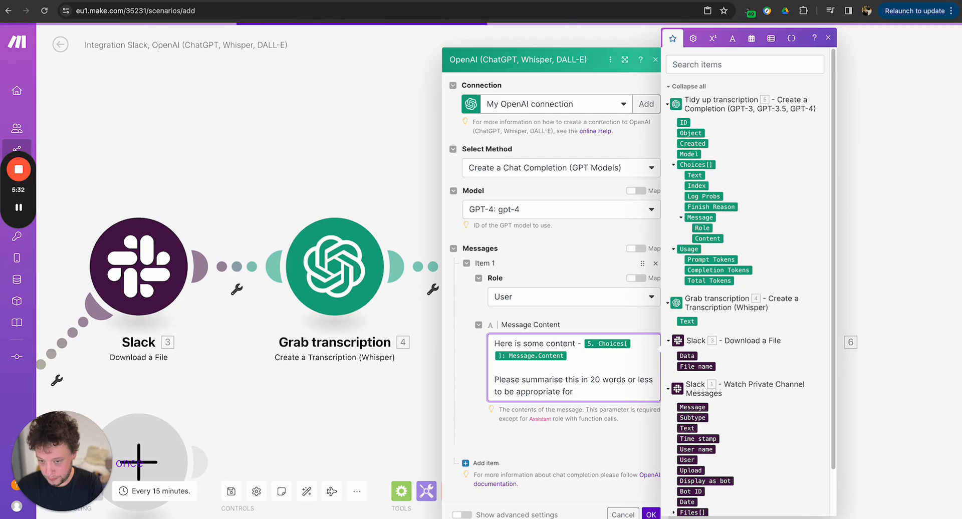
pyautogui.write(' social media copy')
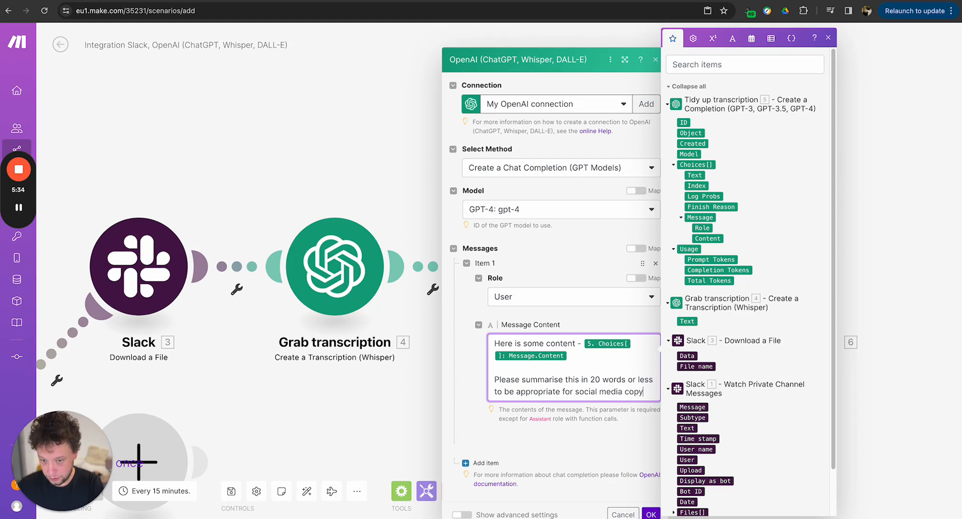
pyautogui.write(' (use hasta')
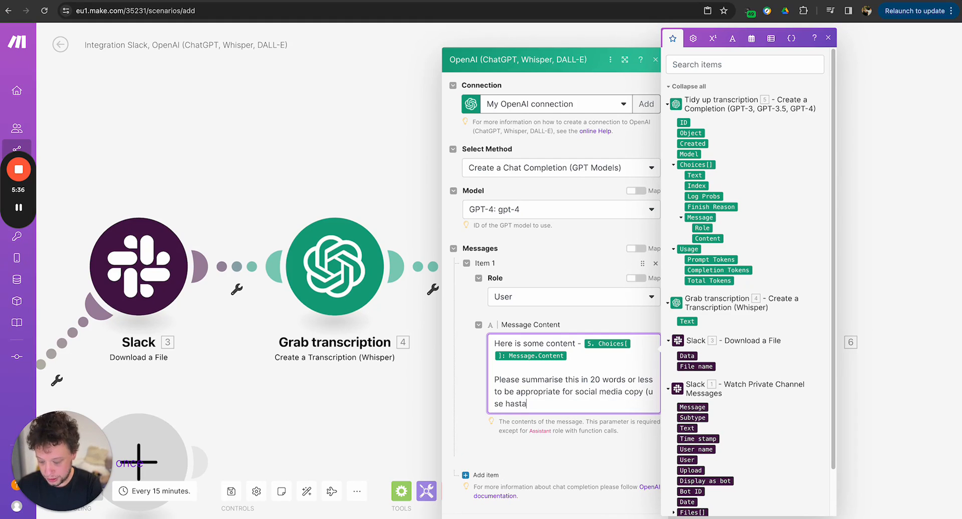
pyautogui.write('gs outside the word')
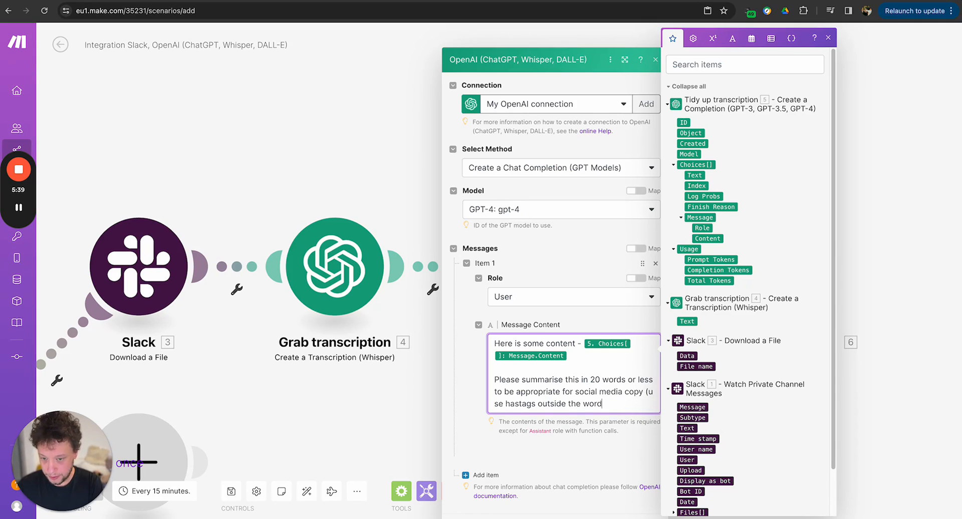
pyautogui.write(' limit)')
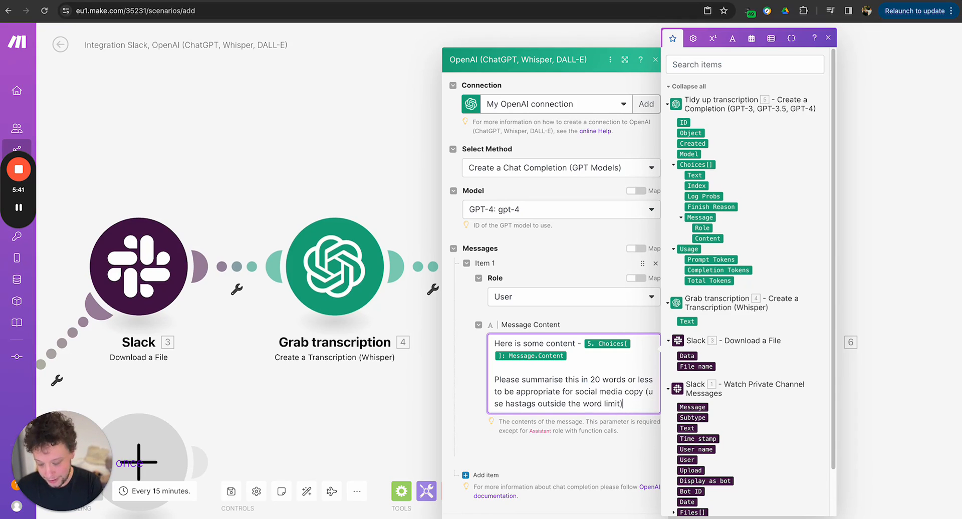
pyautogui.click(618, 449)
pyautogui.click(655, 507)
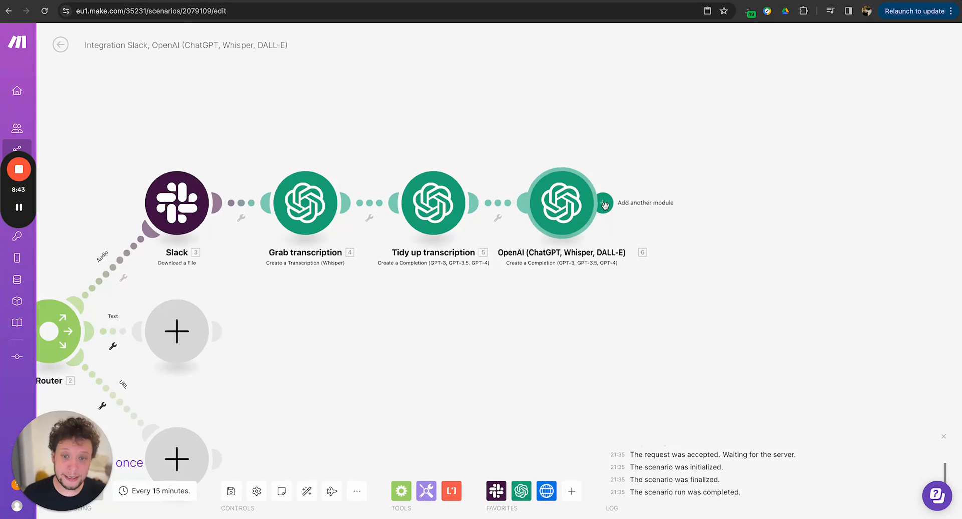
# Add an HTTP Make a request module after the last OpenAI completion module
pyautogui.click(604, 206)
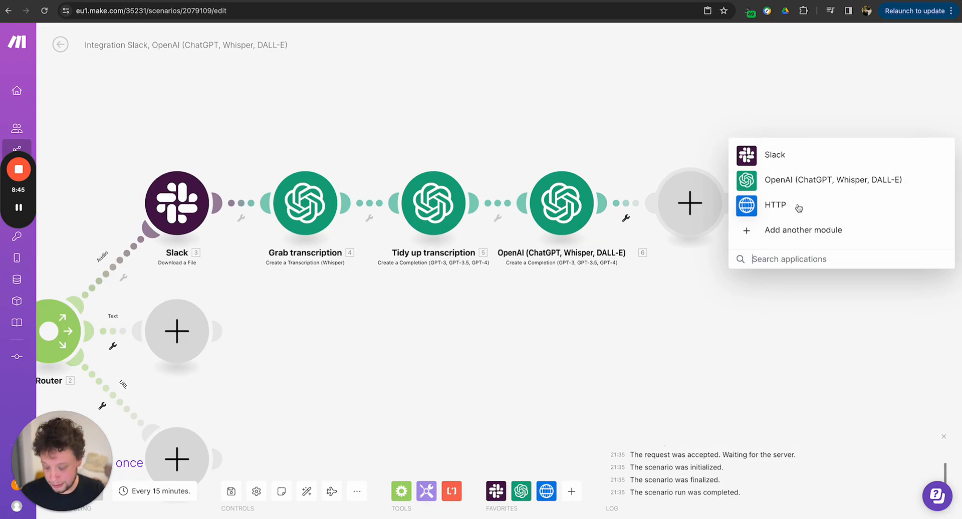
pyautogui.write('heygen')
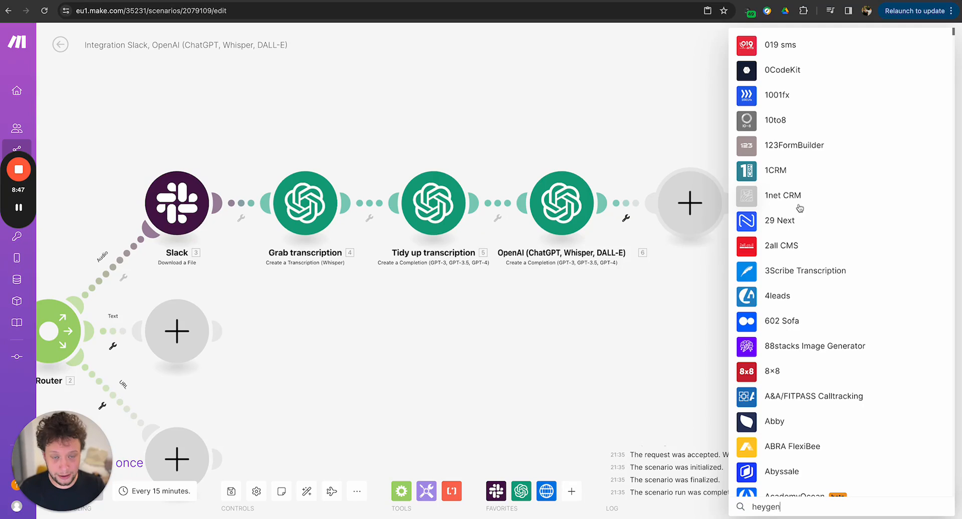
pyautogui.doubleClick(773, 237)
pyautogui.press('BackSpace')
pyautogui.write('http')
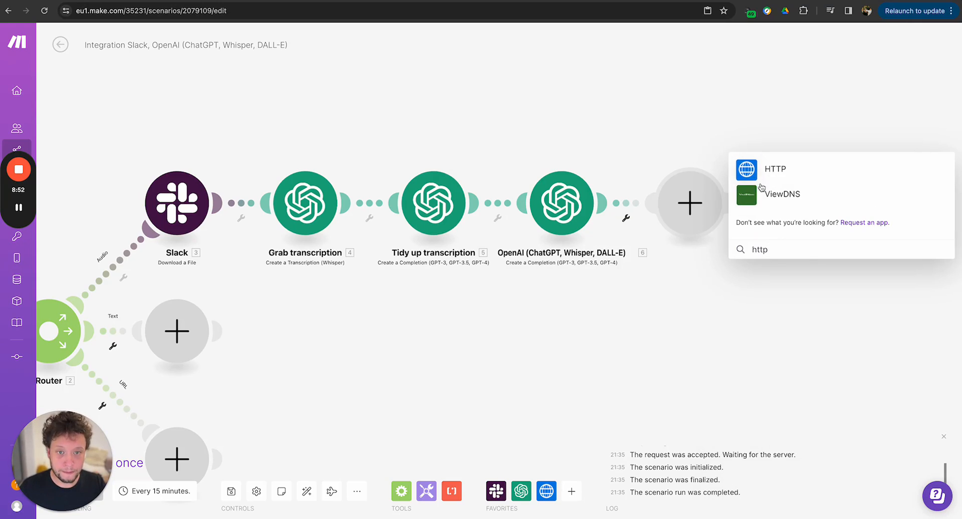
pyautogui.click(762, 173)
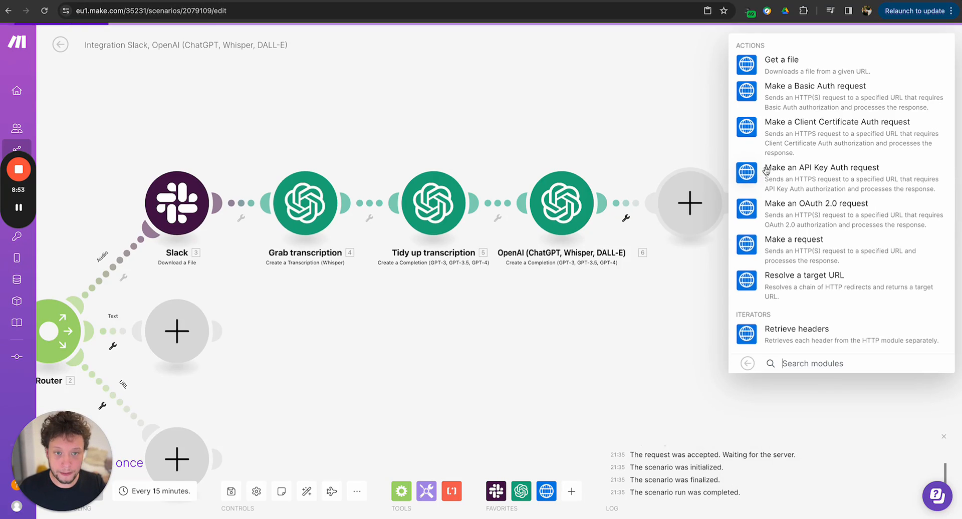
pyautogui.click(795, 241)
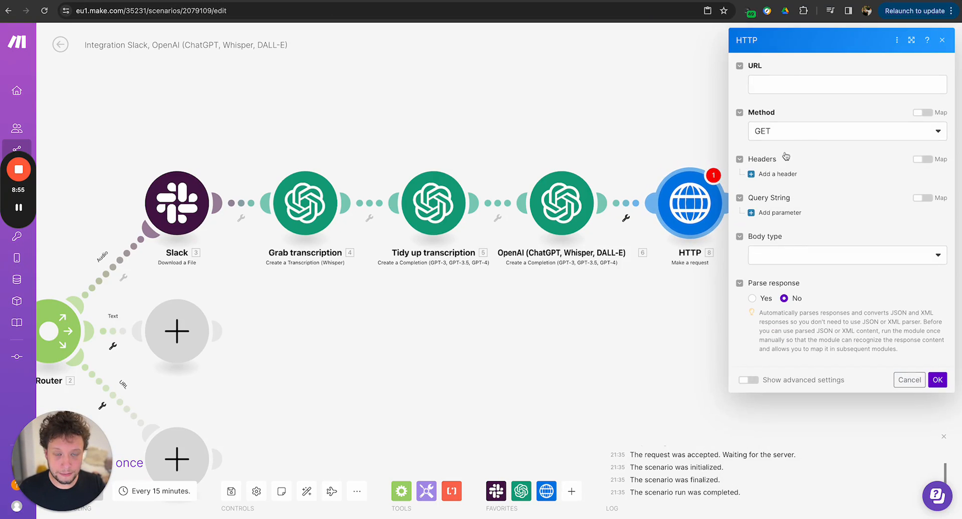
pyautogui.click(794, 82)
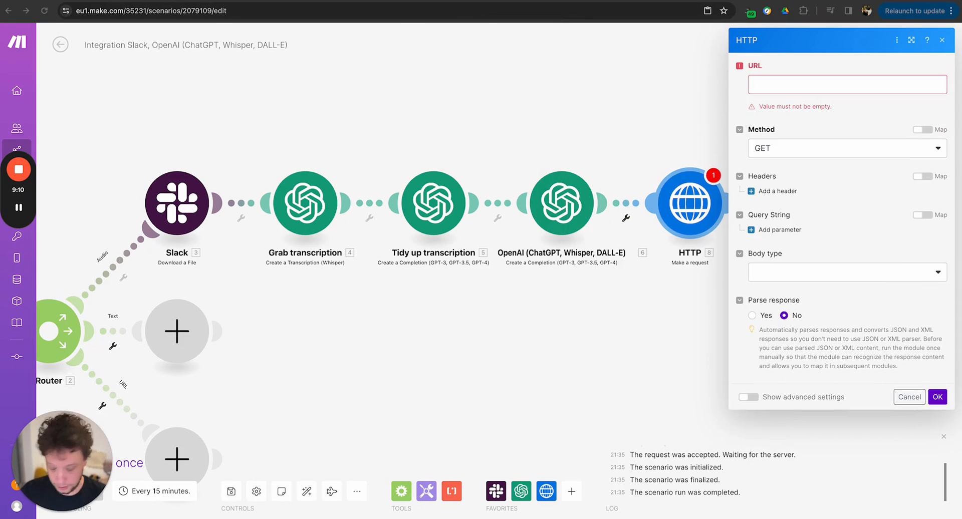
pyautogui.click(780, 82)
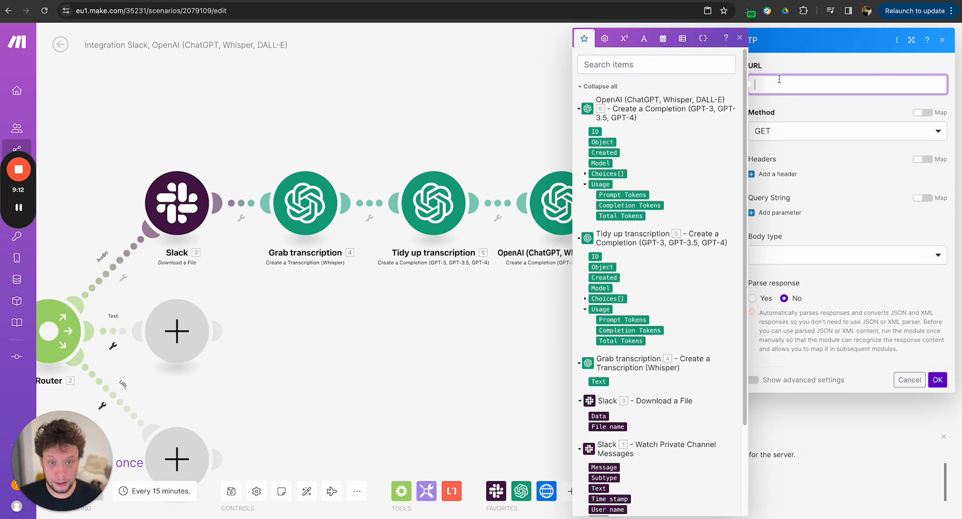
pyautogui.write('https://api.heygen.com/v2/video/generate')
pyautogui.click(777, 133)
pyautogui.click(779, 184)
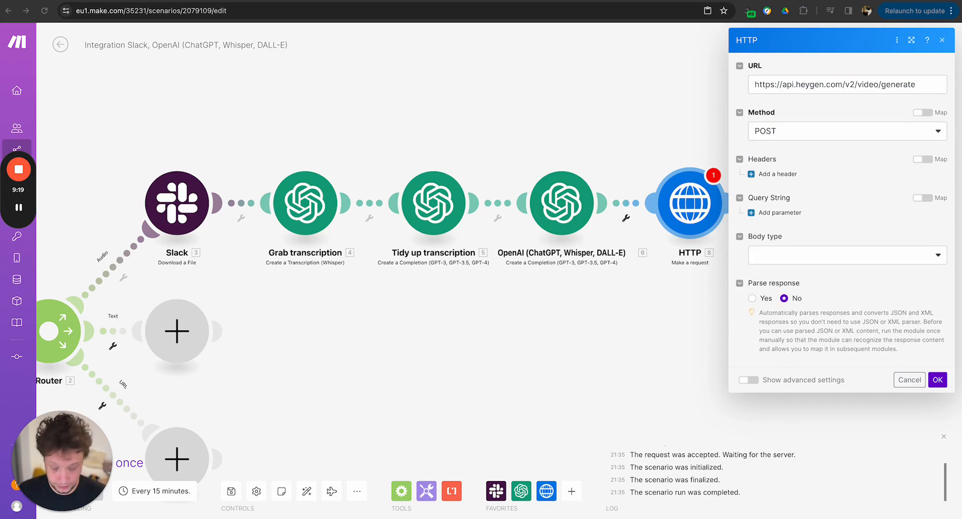
# Add a header named X-Api-Key to the HTTP request and paste the HeyGen API key as its value
pyautogui.click(771, 173)
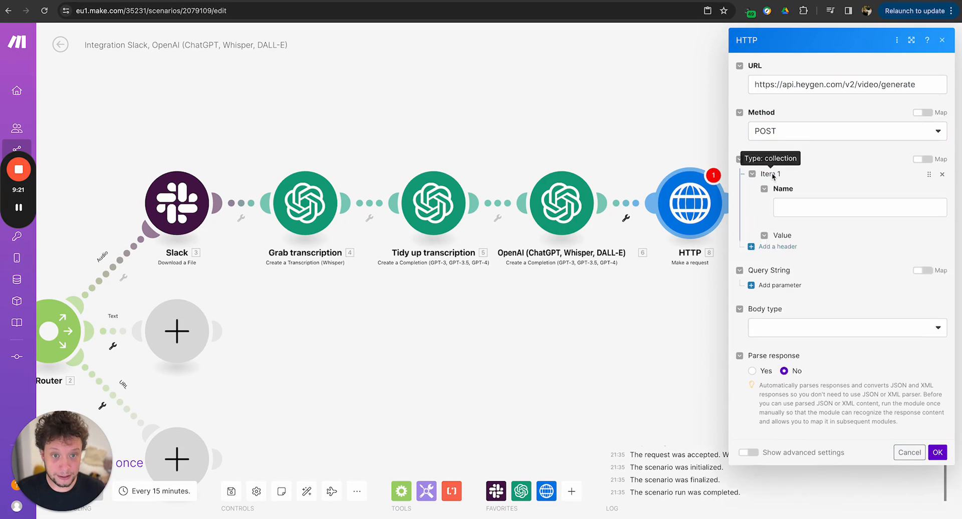
pyautogui.click(782, 205)
pyautogui.hotkey('ctrl', 'v')
pyautogui.press('Tab')
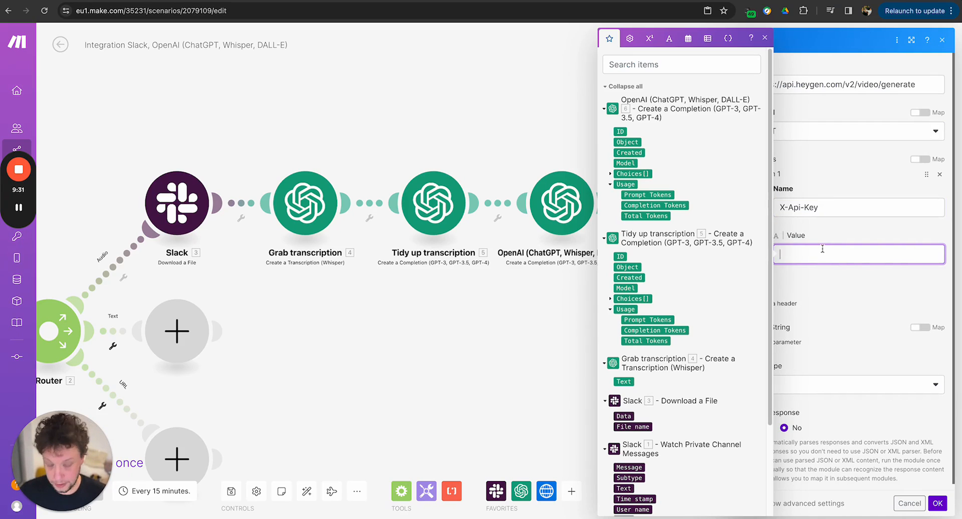
pyautogui.hotkey('ctrl', 'v')
pyautogui.click(811, 307)
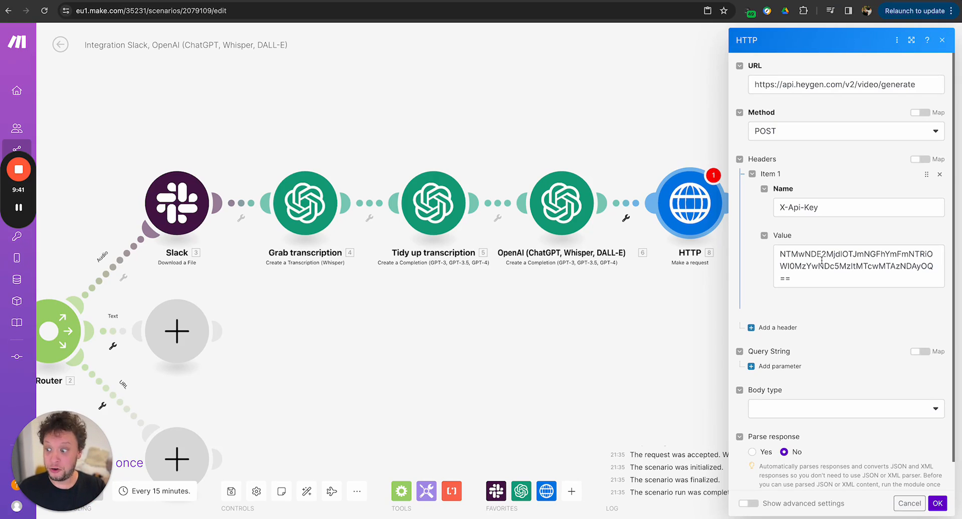
# Set the HTTP request's body type to Raw and its content type to JSON (application/json)
pyautogui.scroll(-1, 816, 357)
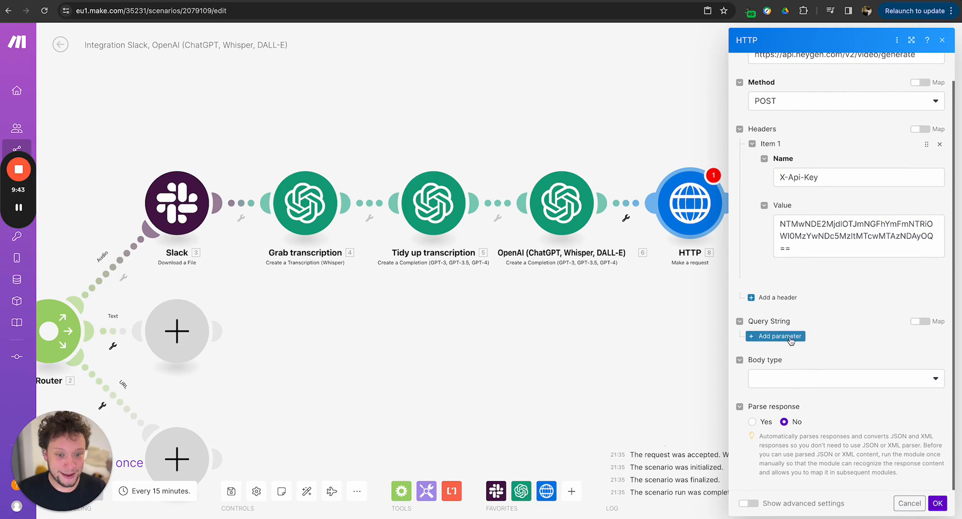
pyautogui.click(798, 377)
pyautogui.click(795, 414)
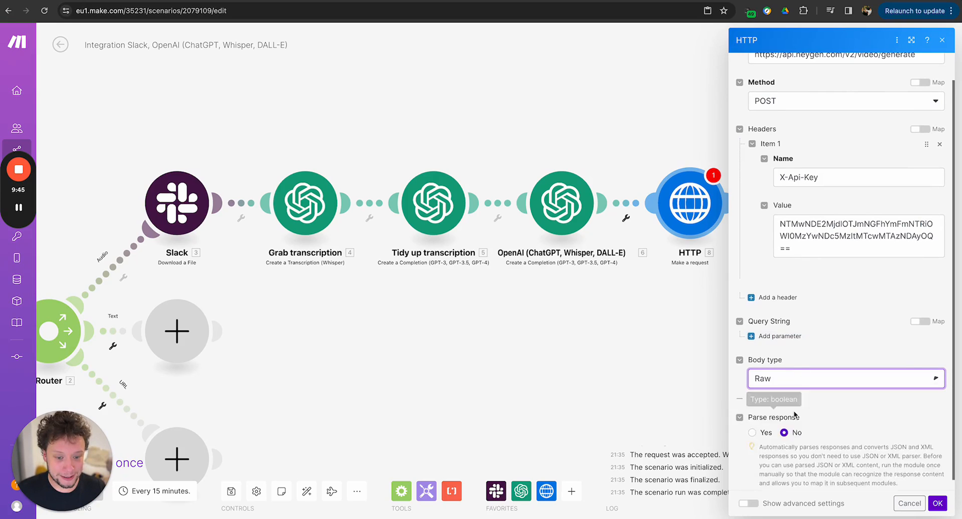
pyautogui.click(801, 407)
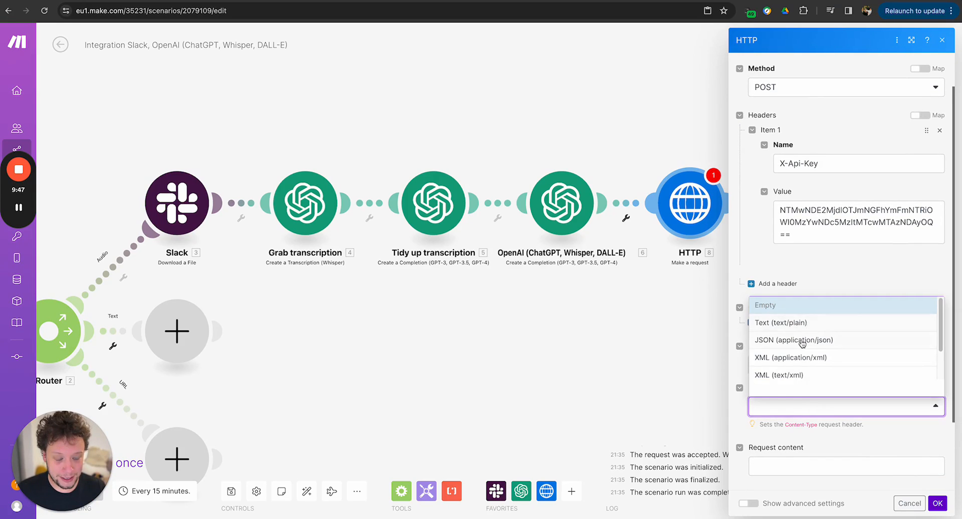
pyautogui.click(800, 339)
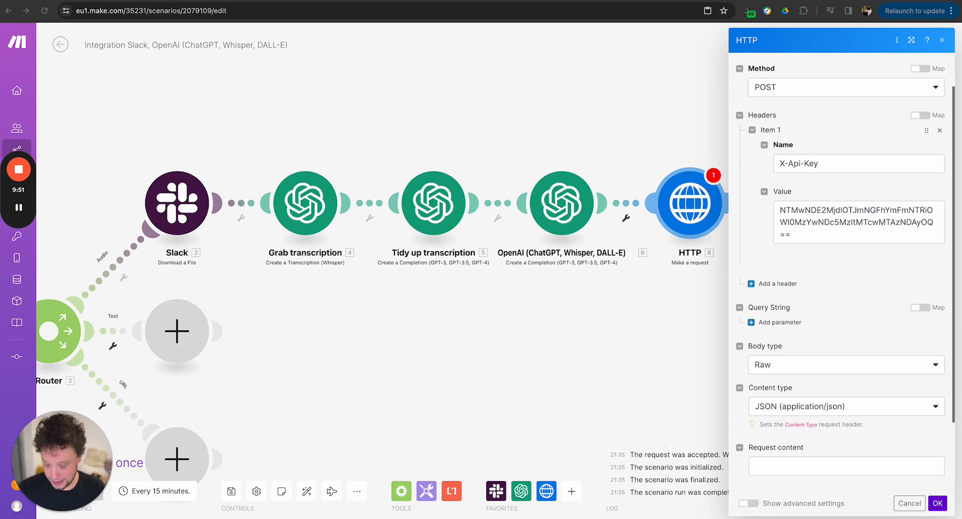
# Paste the HeyGen avatar video JSON as request content, with empty input_text, test true, caption false and dimension 1920 by 1080, and check its avatar and voice IDs
pyautogui.scroll(-2, 786, 388)
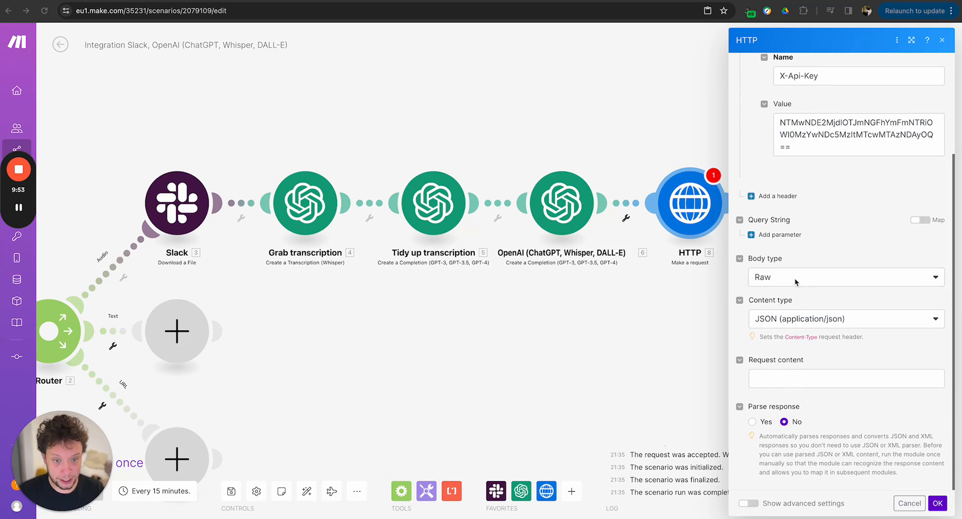
pyautogui.click(776, 378)
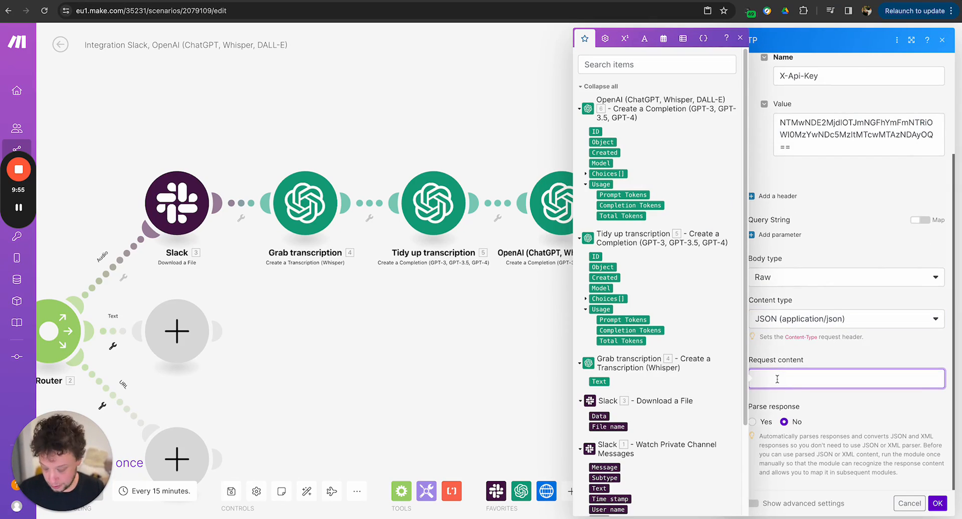
pyautogui.hotkey('ctrl', 'v')
pyautogui.scroll(3, 811, 345)
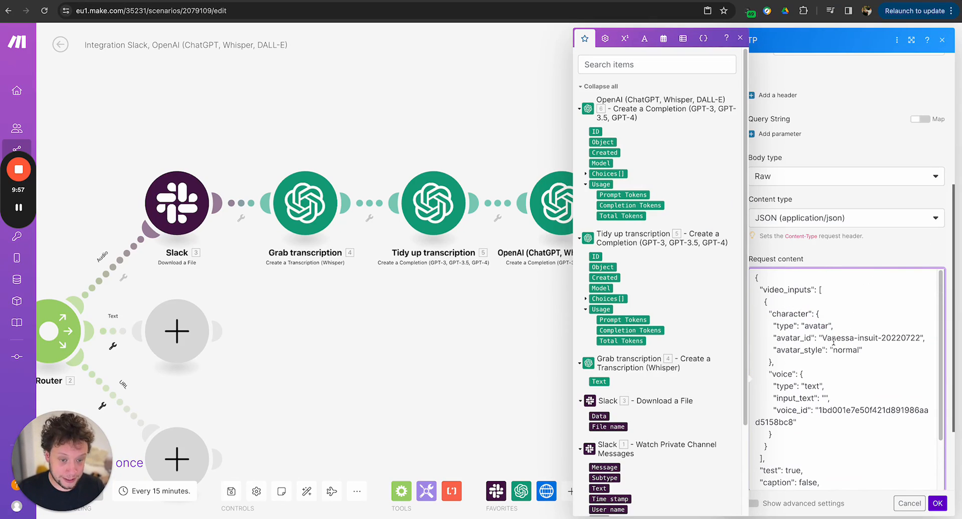
pyautogui.moveTo(822, 339); pyautogui.dragTo(920, 339)
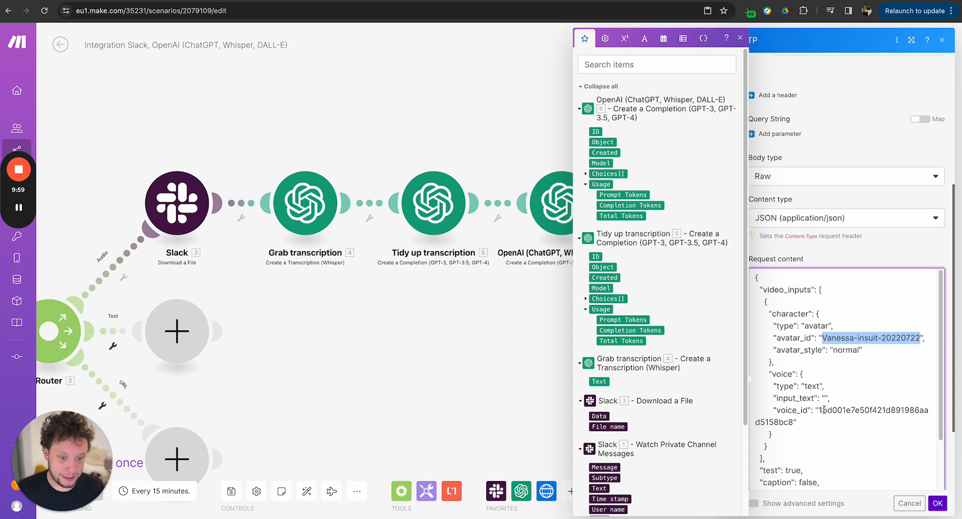
pyautogui.moveTo(822, 409); pyautogui.dragTo(914, 409)
pyautogui.scroll(-3, 803, 350)
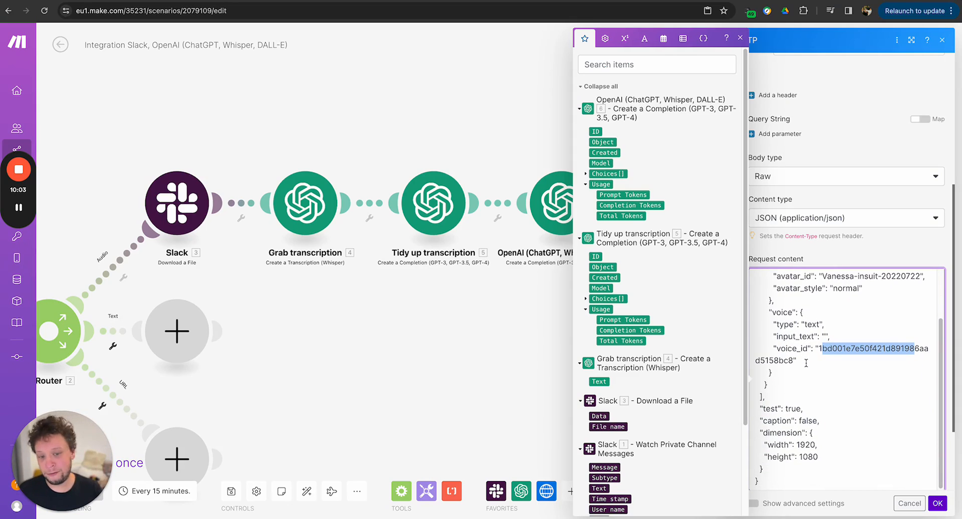
# Insert the Tidy up transcription module's Choices[] Message Content value between the quotes of input_text in the JSON body
pyautogui.click(818, 399)
pyautogui.scroll(3, 817, 393)
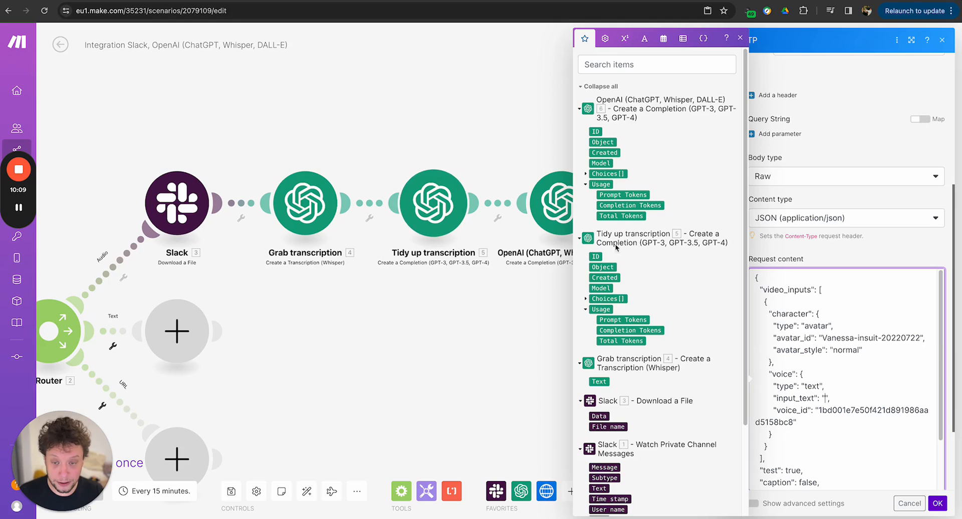
pyautogui.click(587, 300)
pyautogui.click(593, 351)
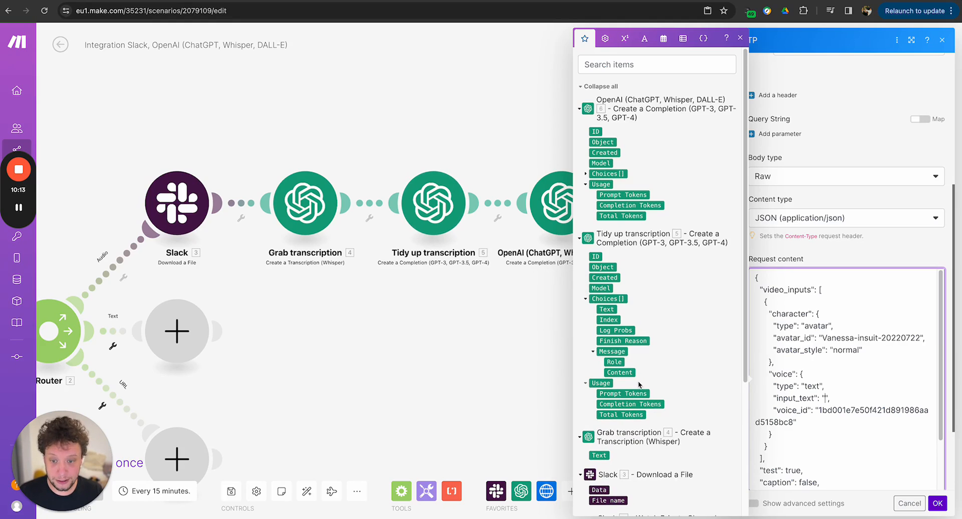
pyautogui.click(619, 372)
pyautogui.scroll(-2, 871, 422)
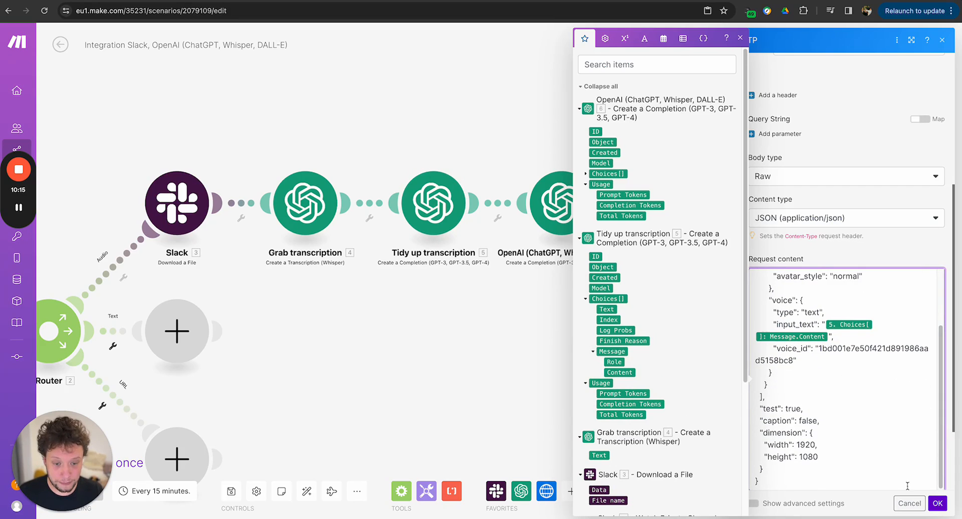
# Set Parse response to Yes for the HTTP request
pyautogui.scroll(-2, 871, 423)
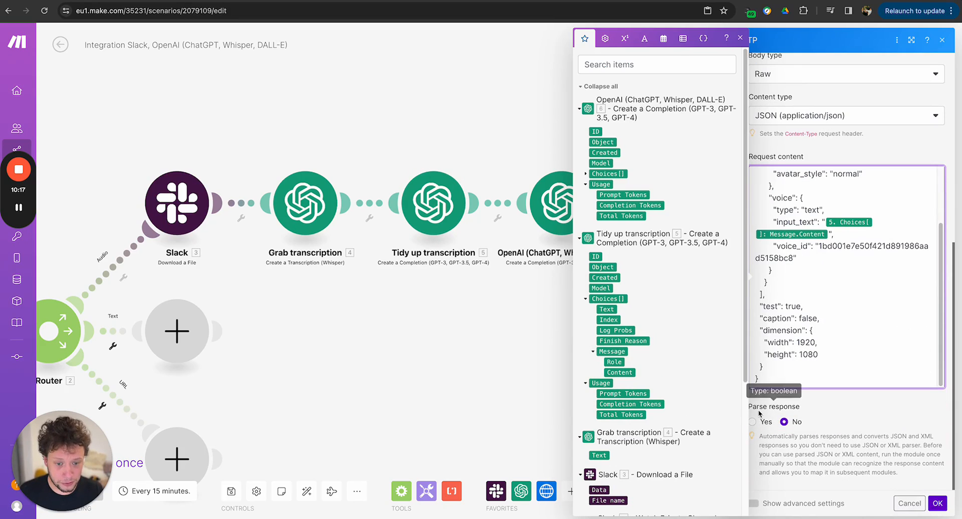
pyautogui.click(759, 412)
pyautogui.rightClick(753, 422)
pyautogui.click(754, 423)
pyautogui.click(755, 423)
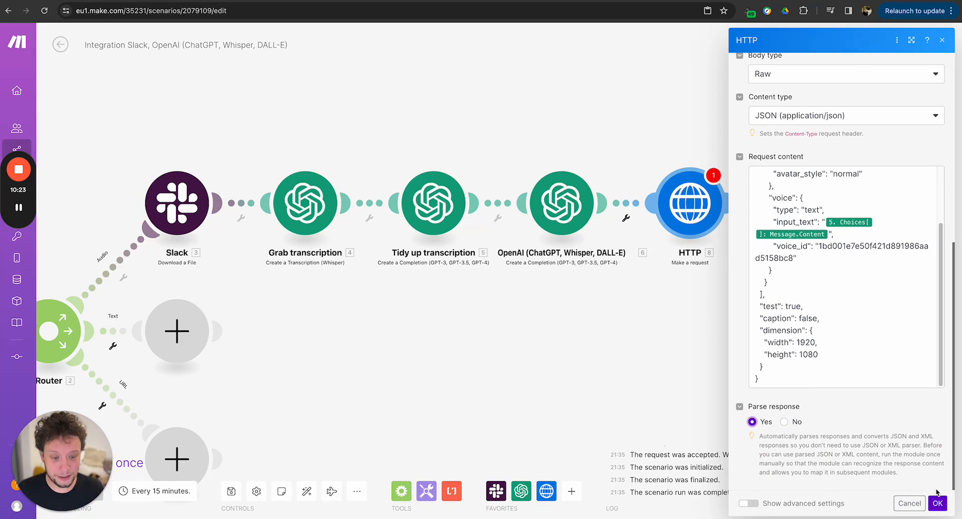
# Save the HTTP request settings, start a run of that module only, and add one Choices item to its test data
pyautogui.click(937, 503)
pyautogui.rightClick(700, 203)
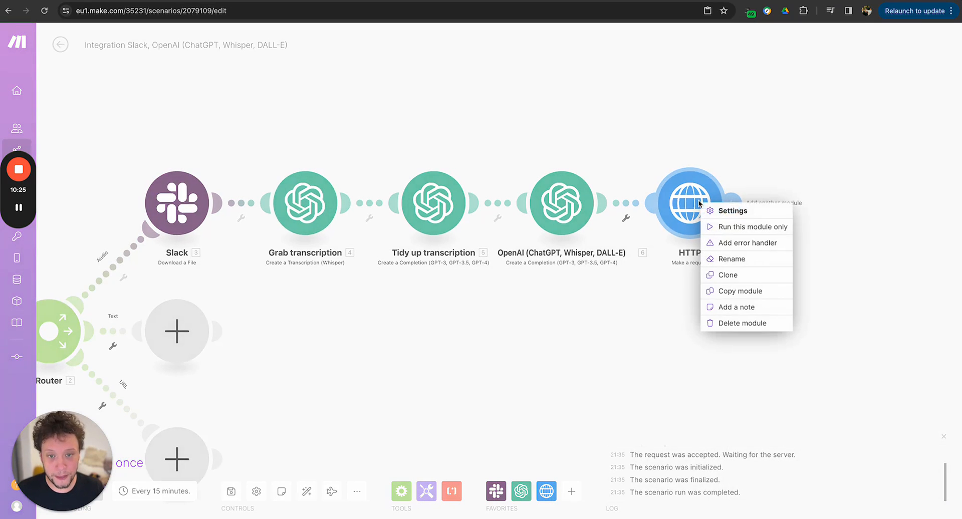
pyautogui.click(725, 229)
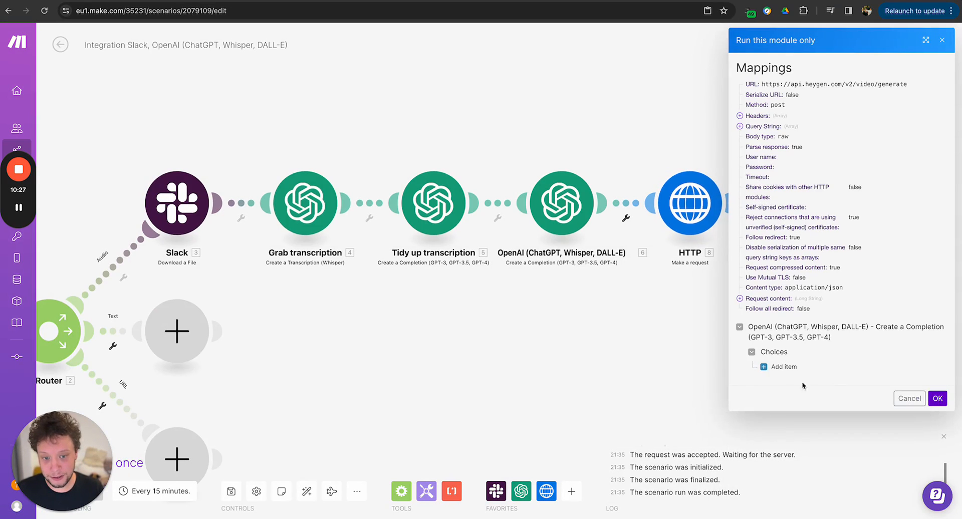
pyautogui.click(774, 366)
pyautogui.scroll(-4, 817, 389)
pyautogui.scroll(-1, 816, 391)
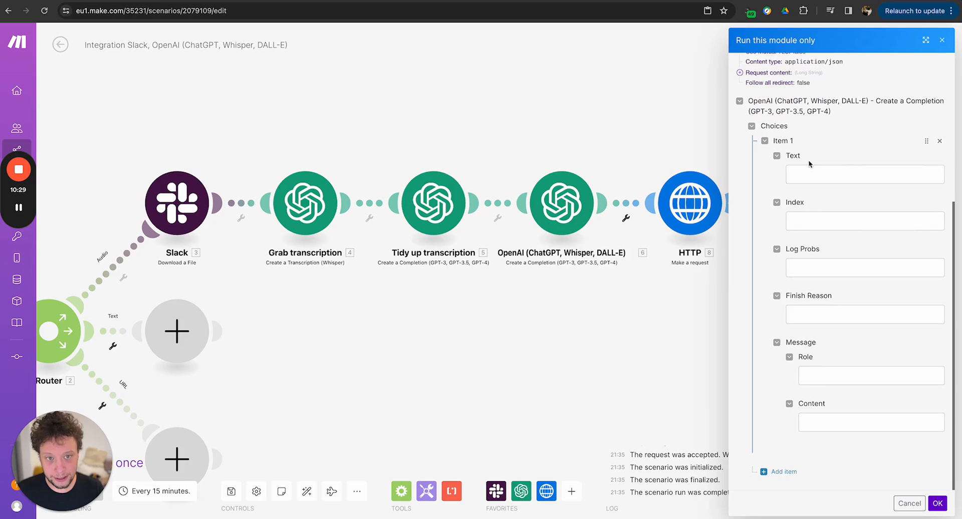
# Set Message Content to "This is a test! I hope it works as the free trial account doesn't give you many credits" and run the module
pyautogui.click(821, 424)
pyautogui.write('Thi si')
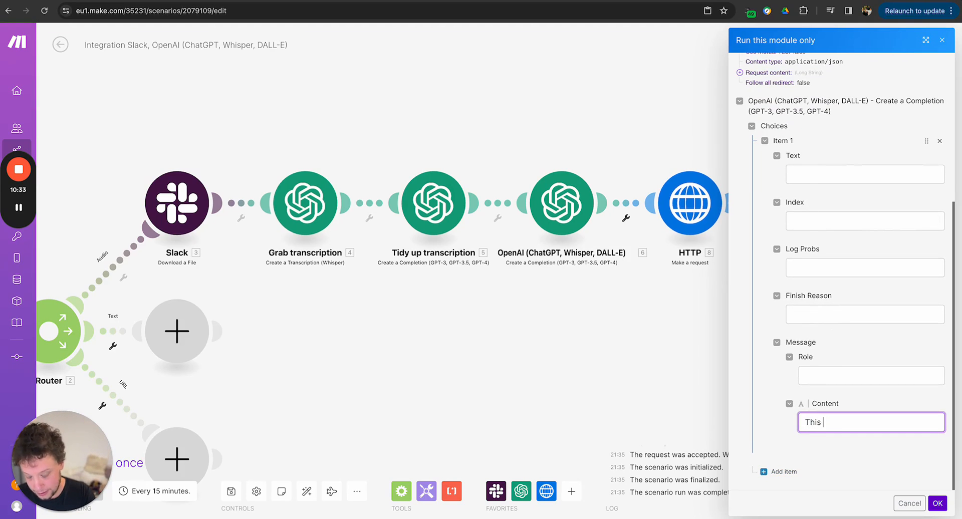
pyautogui.write('s a test! I hope it works')
pyautogui.write(' as the free trial acc')
pyautogui.write("ount doesn't")
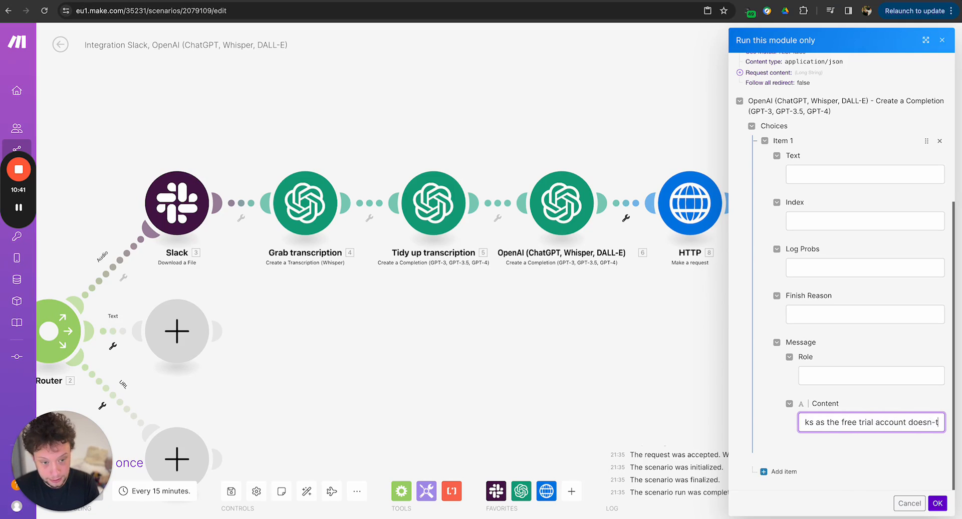
pyautogui.write(' give you many cred')
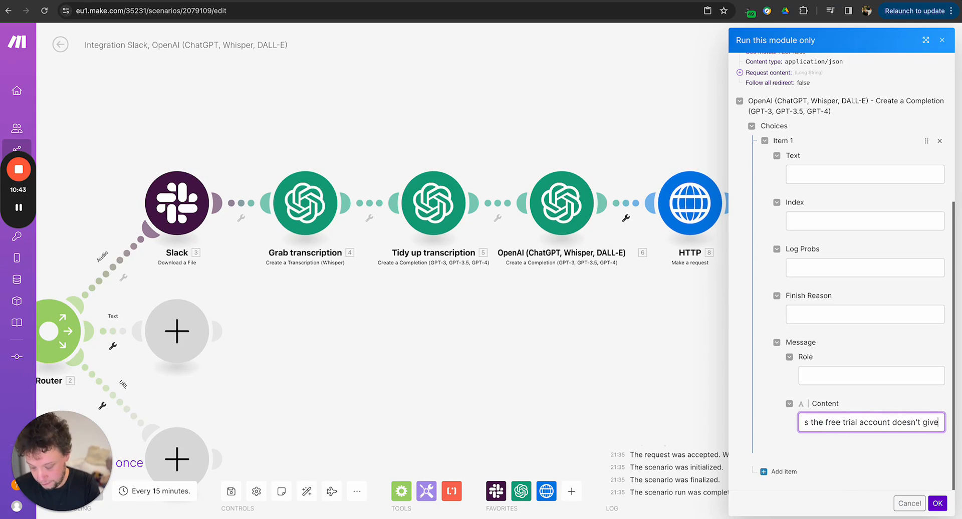
pyautogui.write('its')
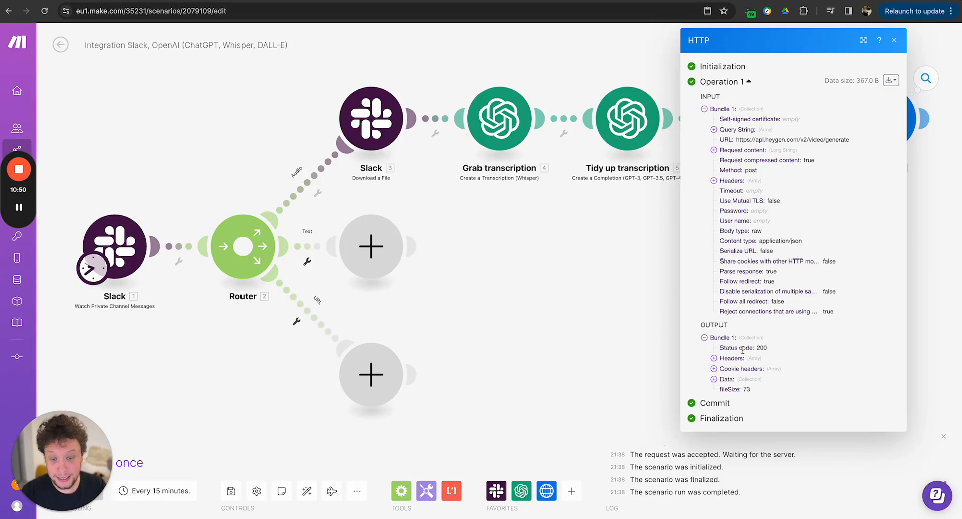
# Examine the HTTP module's output, expanding Data and its nested data collection to check the video_id
pyautogui.click(727, 381)
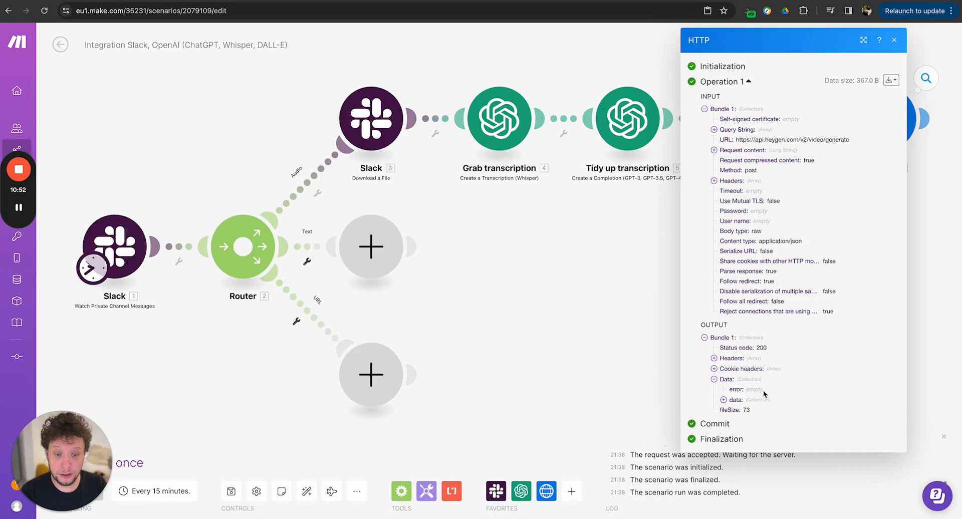
pyautogui.click(759, 401)
pyautogui.moveTo(766, 411); pyautogui.dragTo(880, 410)
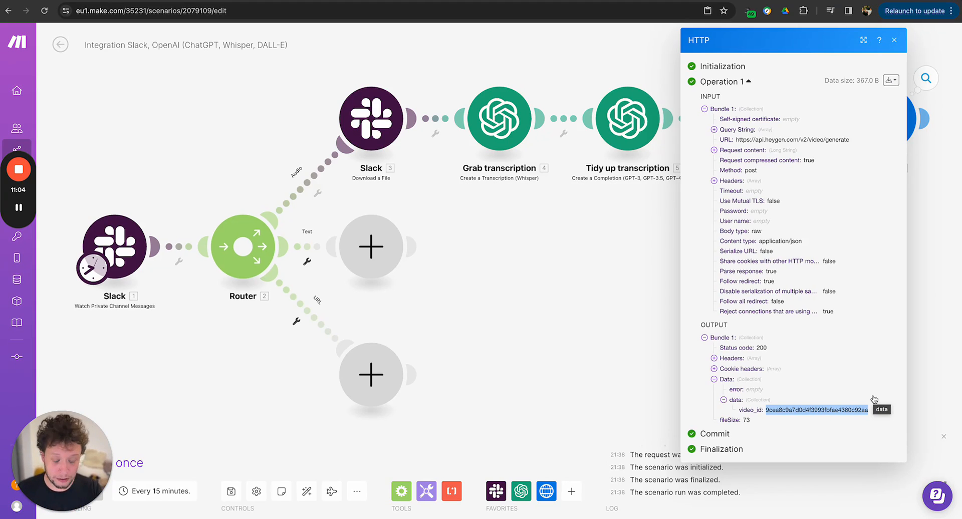
pyautogui.click(631, 316)
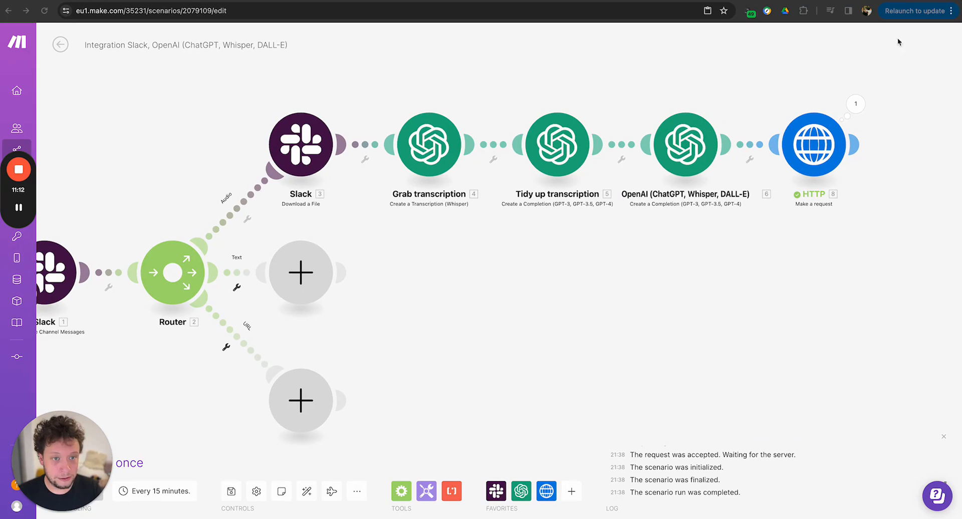
# Add a Tools Sleep module after the HTTP request with a delay of 300 seconds
pyautogui.click(856, 141)
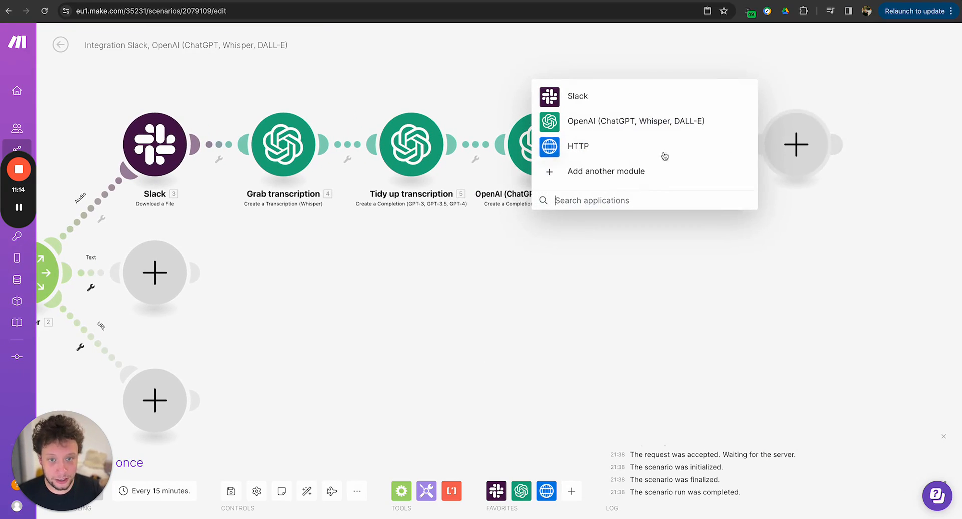
pyautogui.click(618, 171)
pyautogui.write('tools')
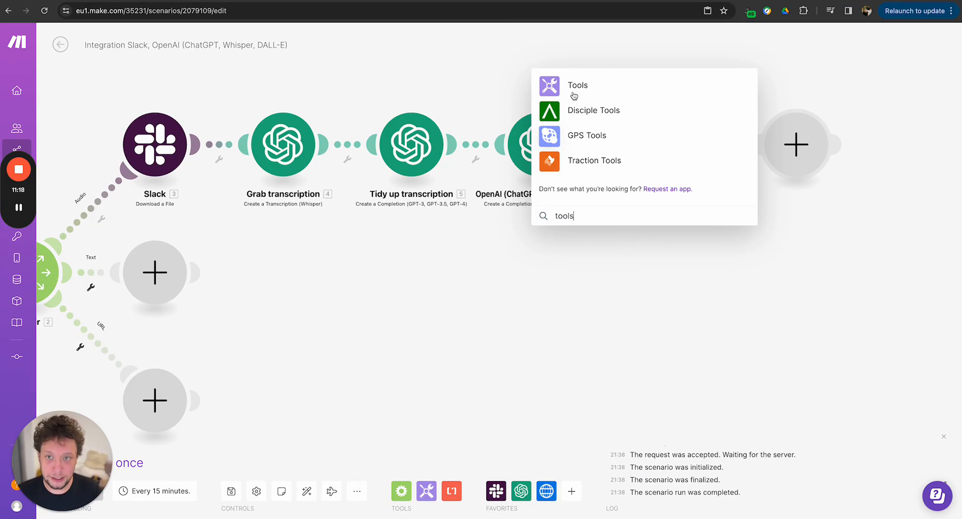
pyautogui.click(573, 95)
pyautogui.click(584, 201)
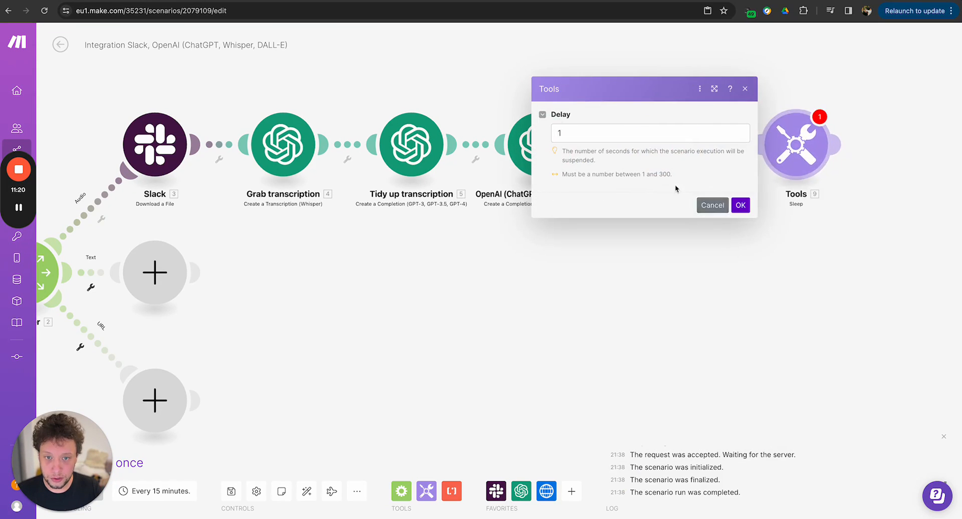
pyautogui.click(623, 131)
pyautogui.write('300')
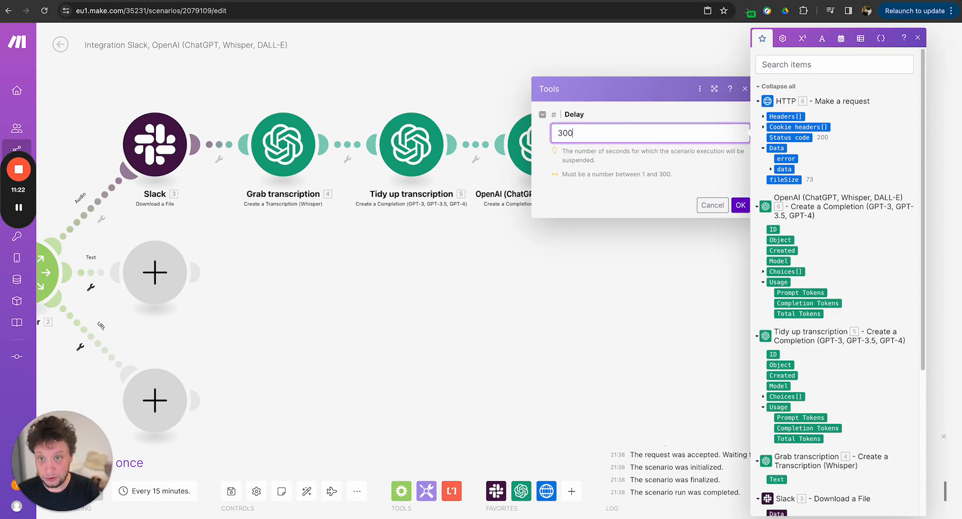
pyautogui.click(740, 205)
pyautogui.moveTo(823, 242); pyautogui.dragTo(641, 284)
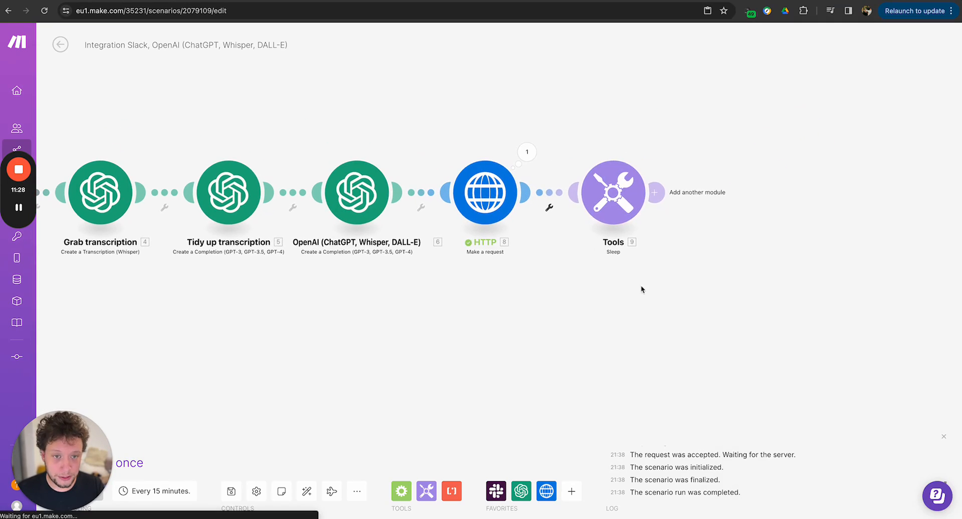
pyautogui.click(663, 195)
pyautogui.click(566, 193)
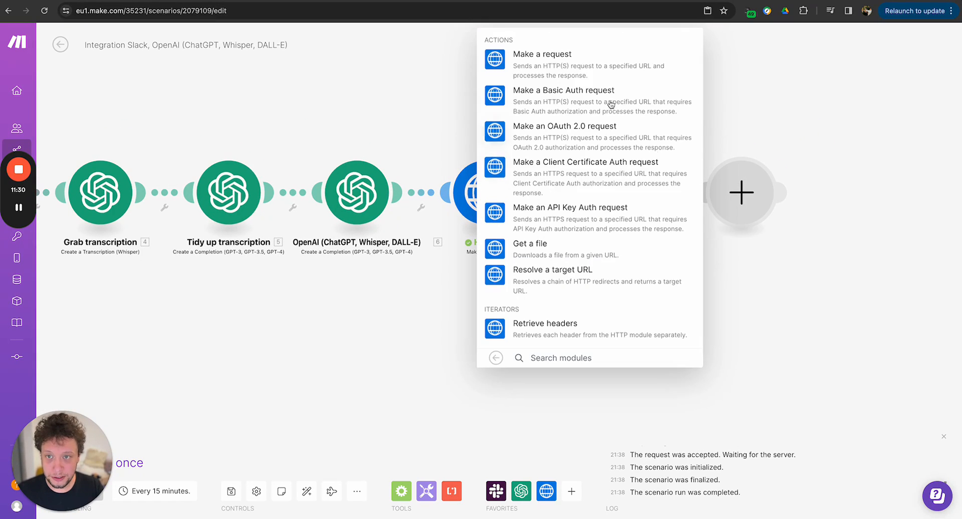
pyautogui.press('Escape')
# Clone the HTTP request module and connect the copy after the Tools Sleep module
pyautogui.rightClick(484, 200)
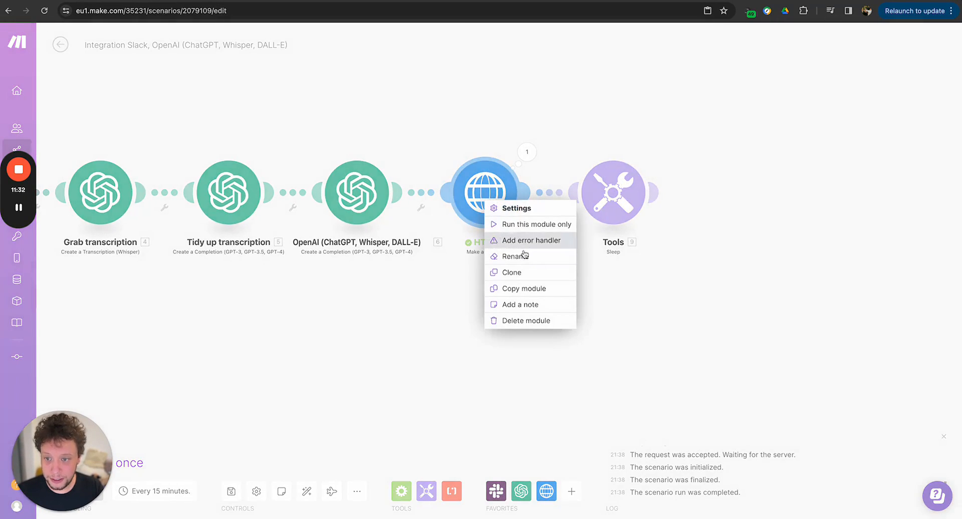
pyautogui.click(511, 272)
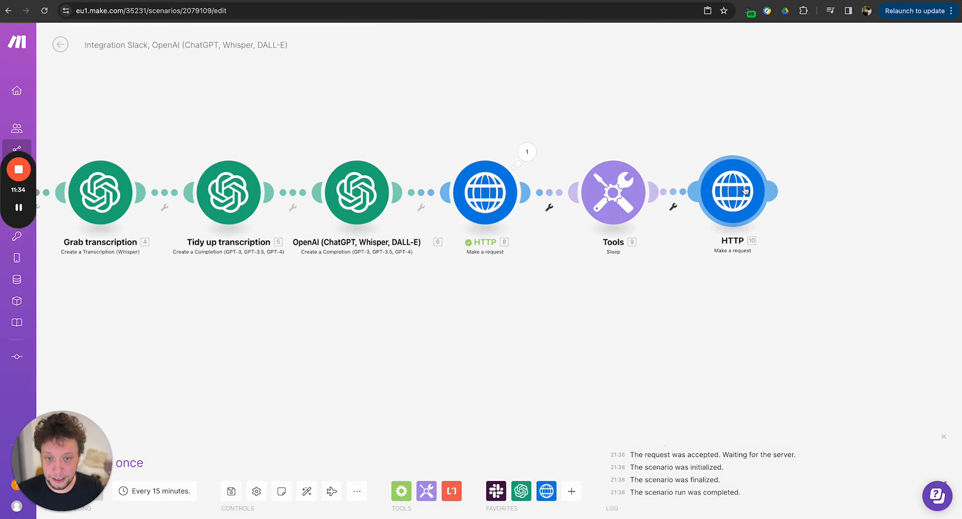
pyautogui.click(745, 190)
pyautogui.click(842, 240)
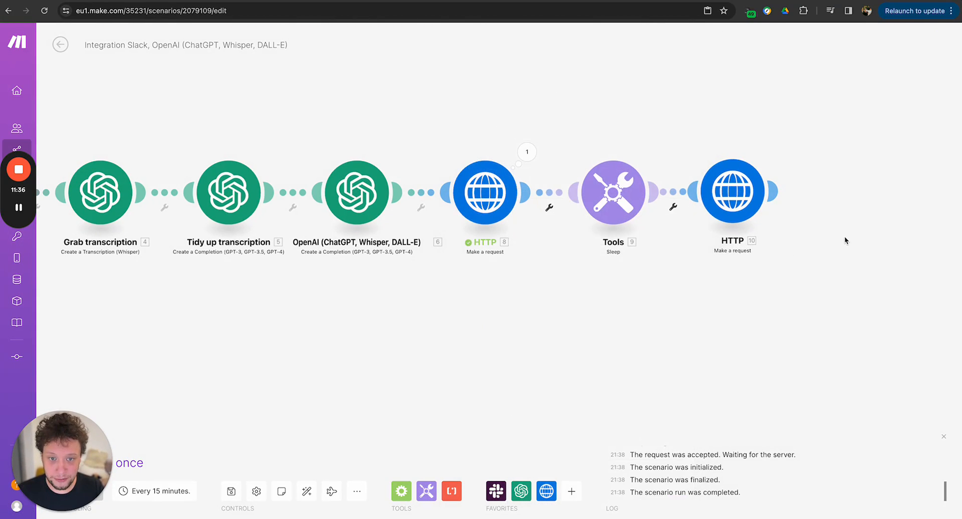
pyautogui.click(733, 192)
pyautogui.tripleClick(598, 94)
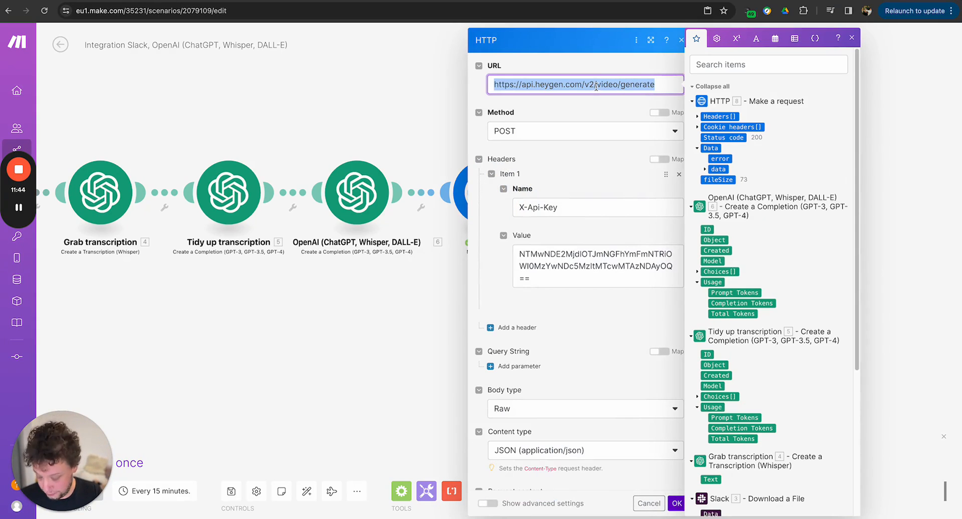
pyautogui.write('https://api.heygen.com/v1/video_status.get?video_id=')
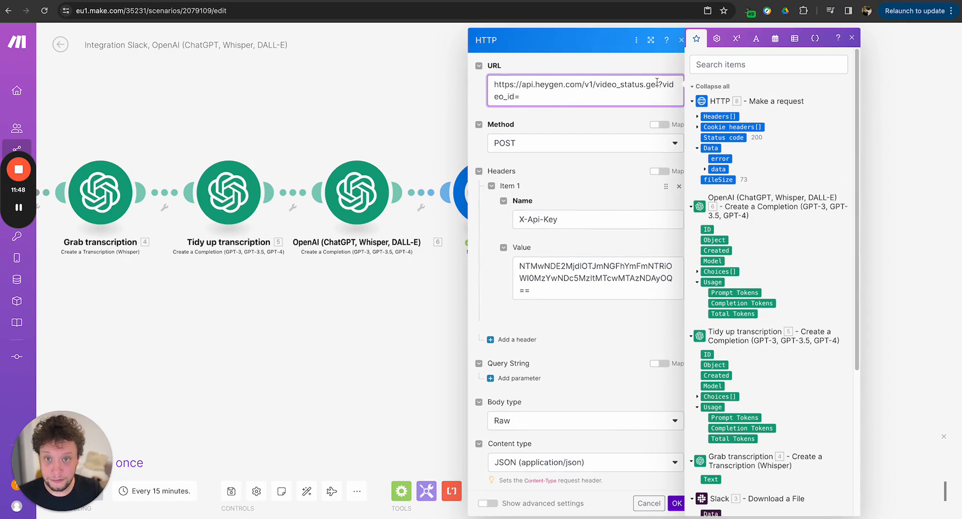
pyautogui.click(705, 169)
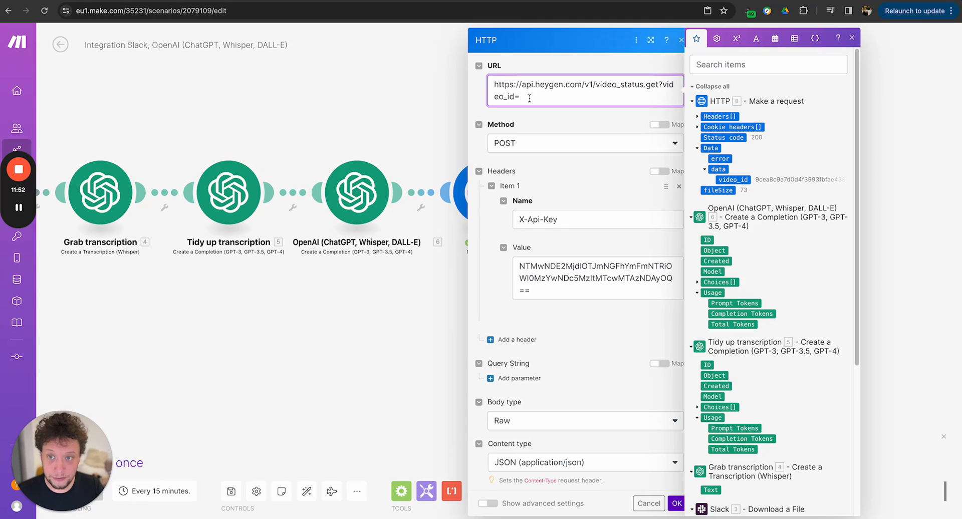
pyautogui.click(739, 178)
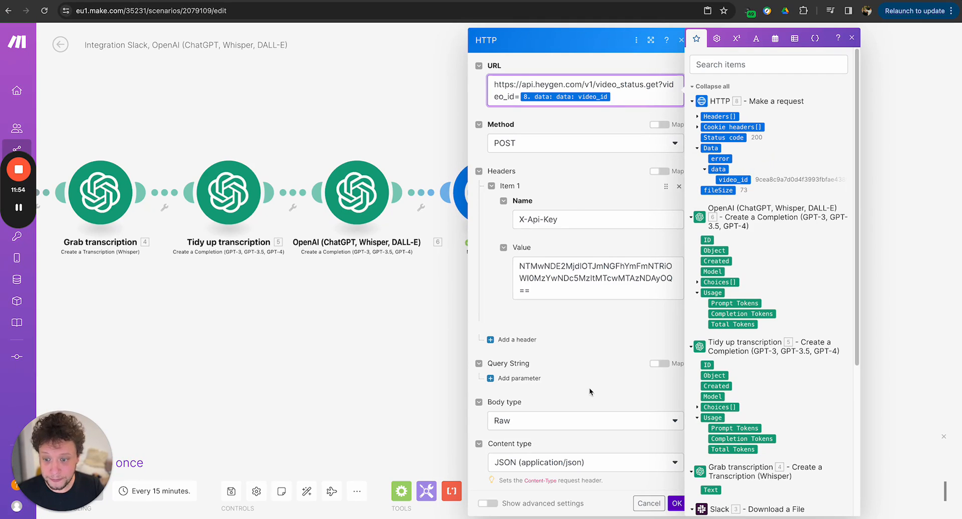
# Clear the body type of the cloned HTTP request and save its settings
pyautogui.scroll(-4, 559, 356)
pyautogui.click(603, 247)
pyautogui.click(556, 265)
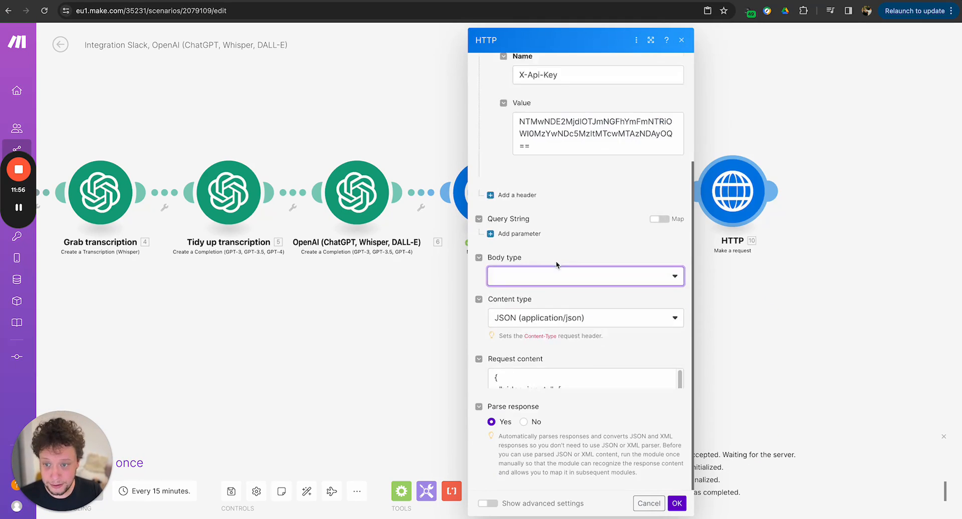
pyautogui.click(677, 503)
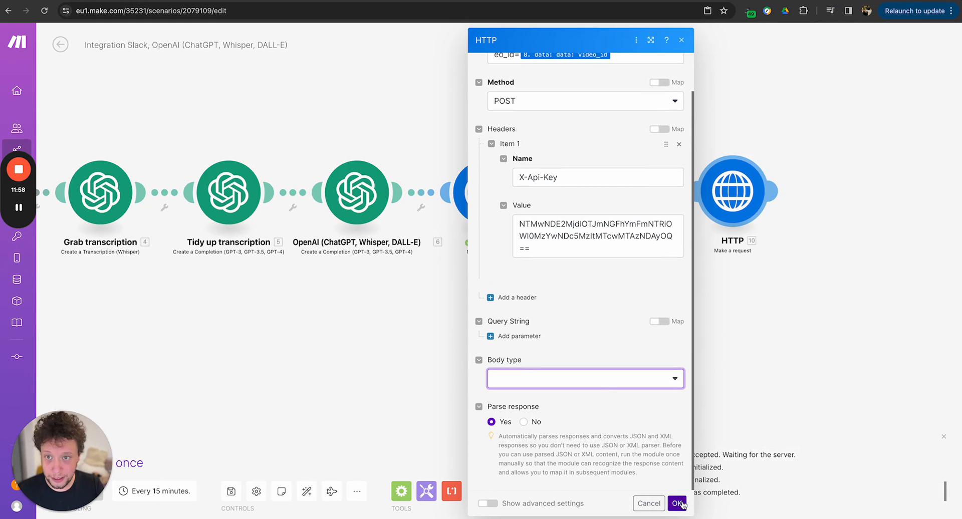
# Copy the video_id from the nested data collection in the first HTTP module's output
pyautogui.click(525, 154)
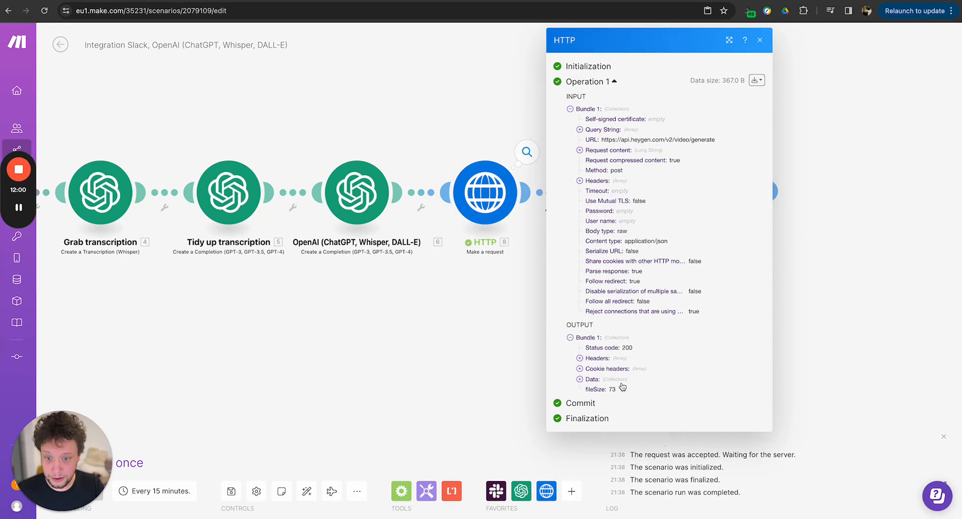
pyautogui.click(600, 381)
pyautogui.click(612, 399)
pyautogui.moveTo(631, 410); pyautogui.dragTo(734, 412)
pyautogui.hotkey('ctrl', 'c')
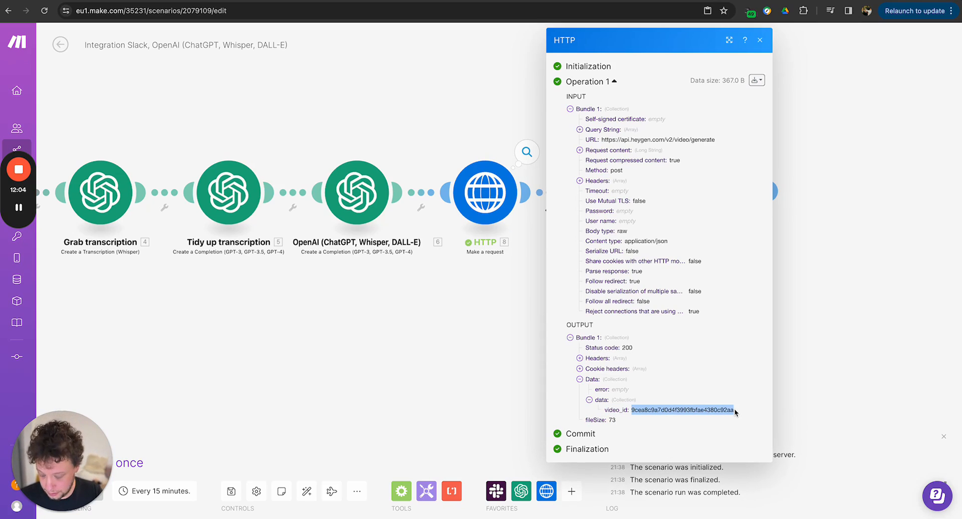
pyautogui.click(874, 358)
# Run only the cloned HTTP module with the copied video_id and inspect its output
pyautogui.rightClick(731, 192)
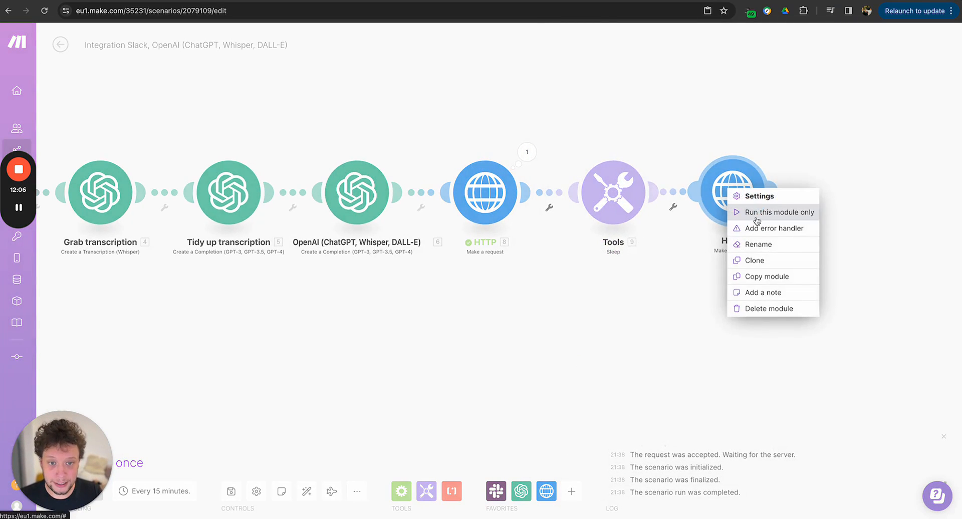
pyautogui.click(756, 212)
pyautogui.click(596, 377)
pyautogui.hotkey('ctrl', 'v')
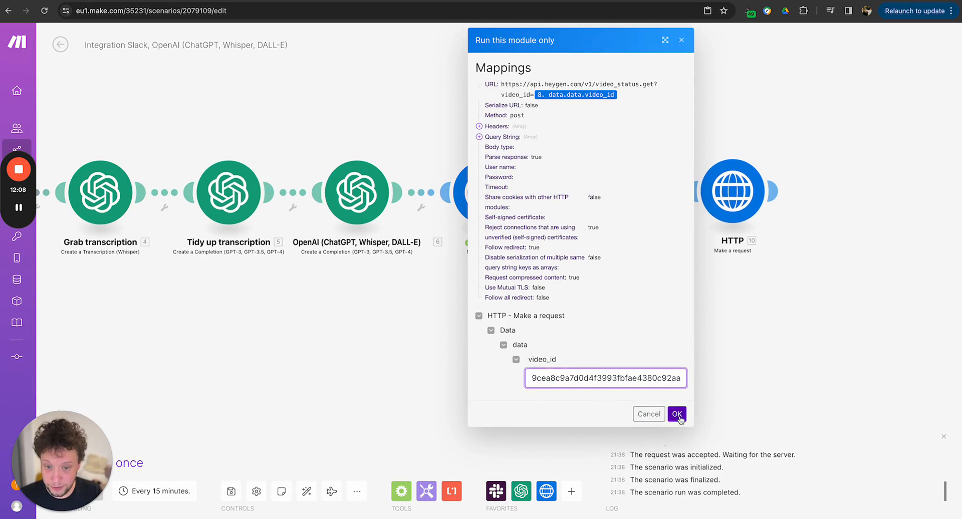
pyautogui.click(676, 414)
pyautogui.click(925, 120)
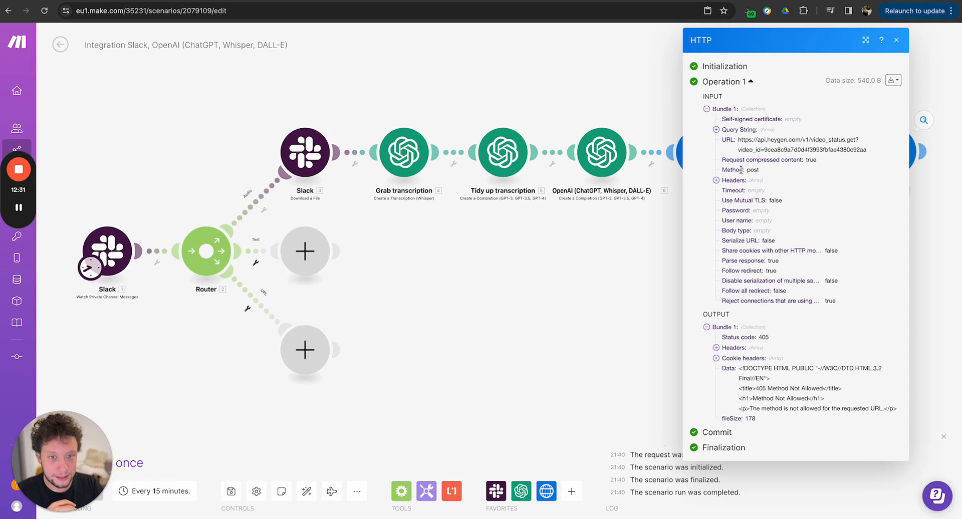
pyautogui.click(617, 241)
# Change the cloned HTTP module's request method to GET and save its settings
pyautogui.click(892, 150)
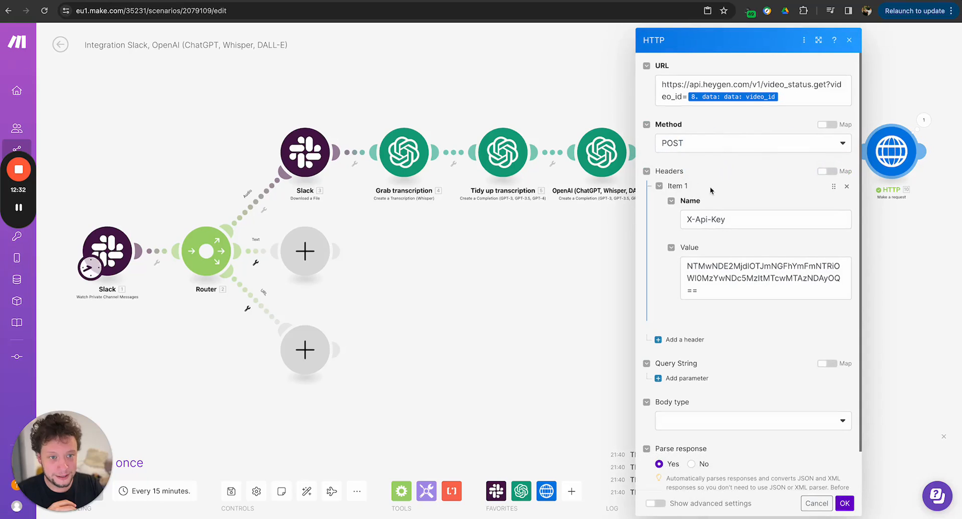
pyautogui.click(691, 144)
pyautogui.click(691, 161)
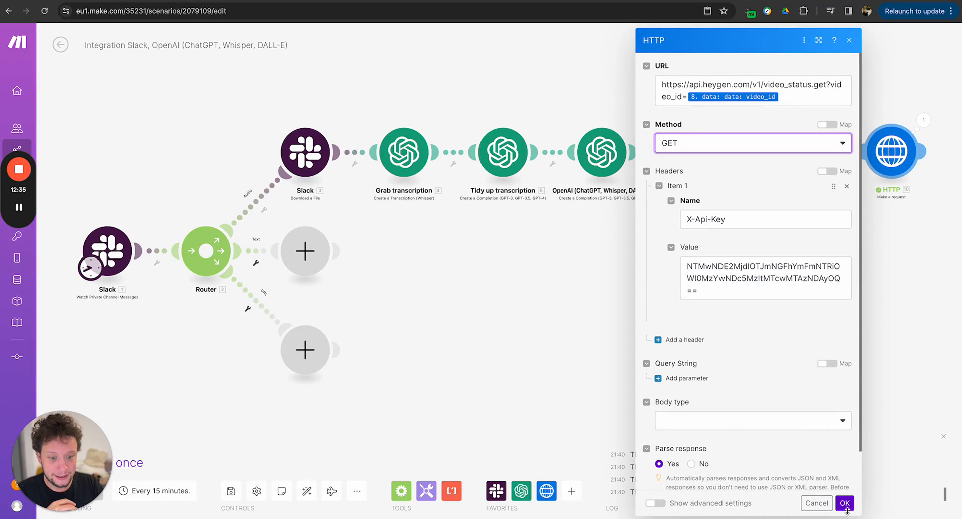
pyautogui.click(846, 505)
# Rerun only the video status HTTP module using the GET method and the copied video_id
pyautogui.rightClick(890, 147)
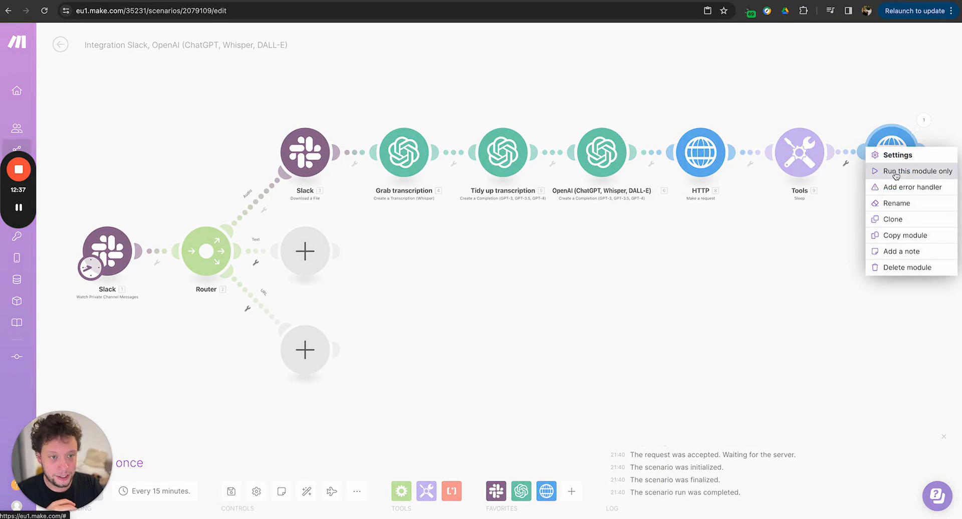
pyautogui.click(894, 112)
pyautogui.click(726, 380)
pyautogui.hotkey('ctrl', 'v')
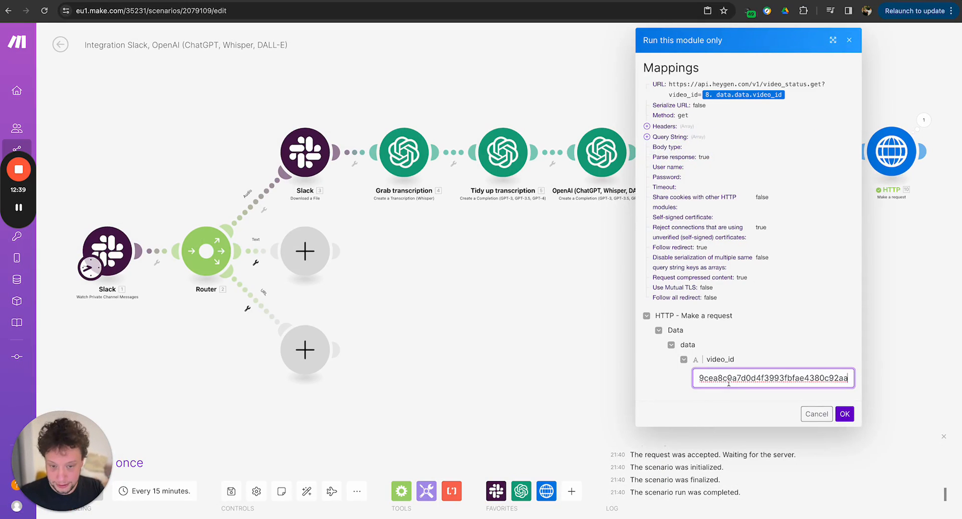
pyautogui.click(845, 413)
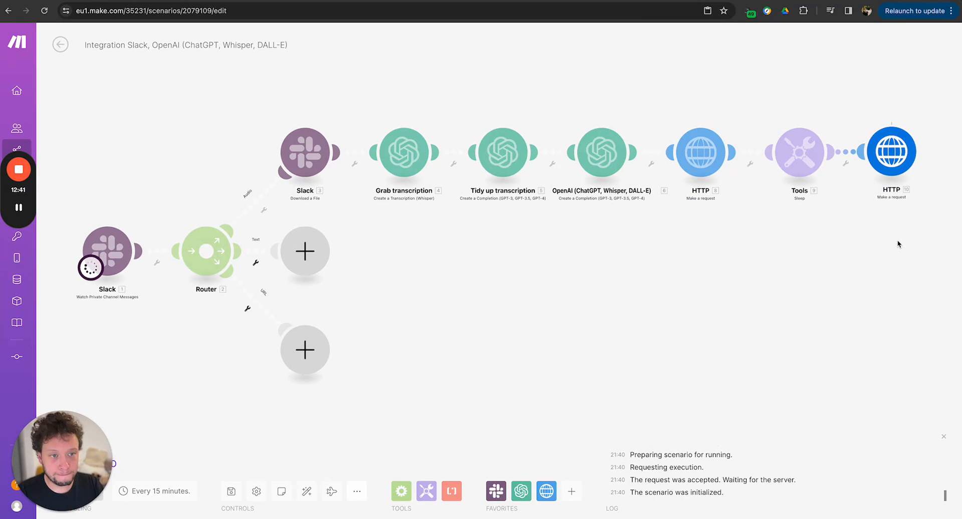
# Inspect the video status HTTP module's output, expanding the nested data collection to check the video's duration, ID and status
pyautogui.click(920, 124)
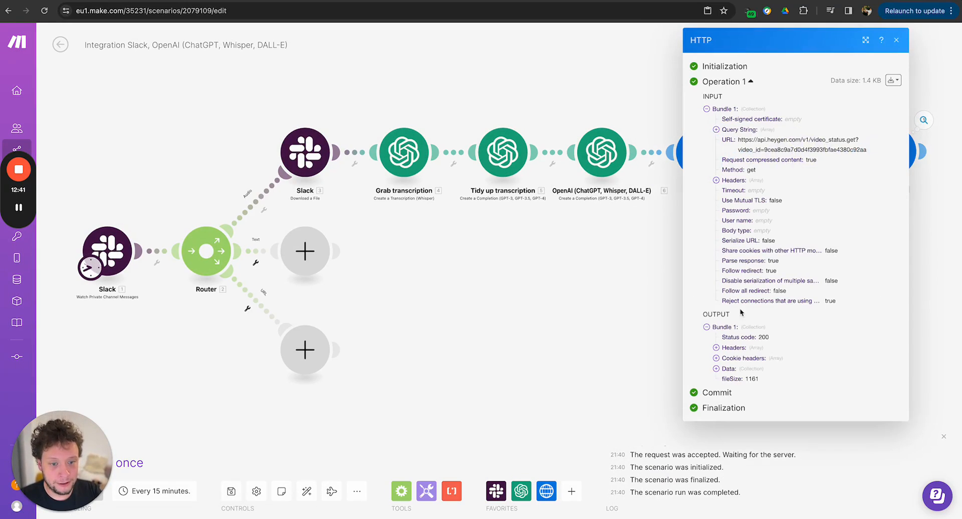
pyautogui.click(751, 370)
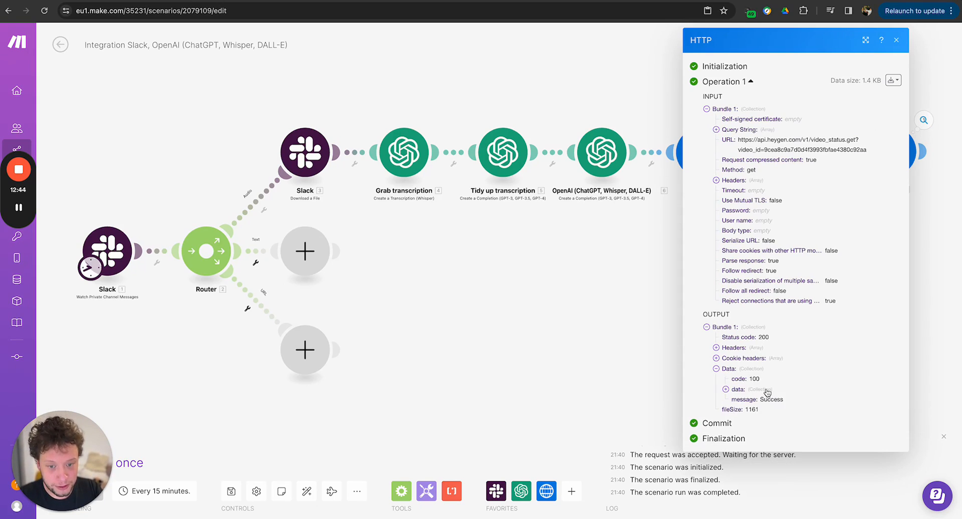
pyautogui.click(765, 391)
pyautogui.scroll(-2, 765, 392)
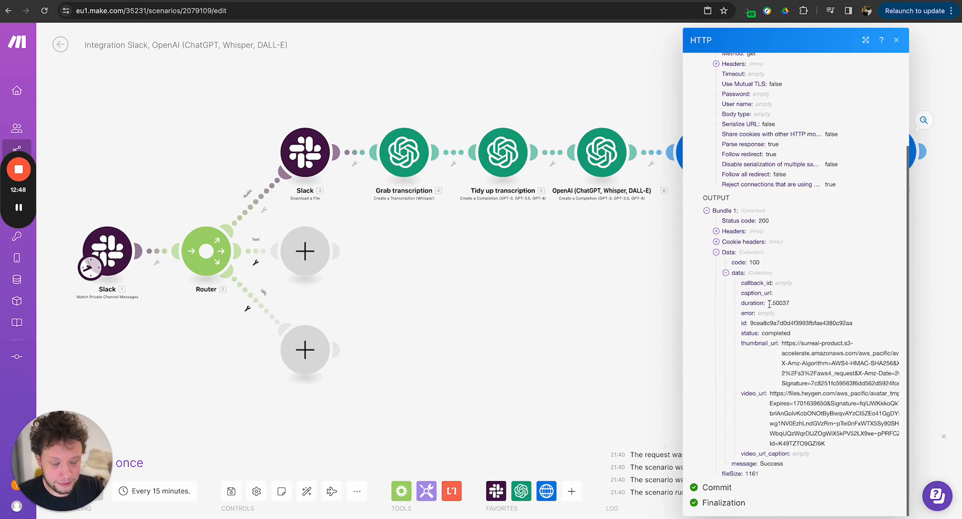
pyautogui.moveTo(767, 303); pyautogui.dragTo(814, 304)
pyautogui.moveTo(749, 323); pyautogui.dragTo(817, 342)
pyautogui.doubleClick(776, 333)
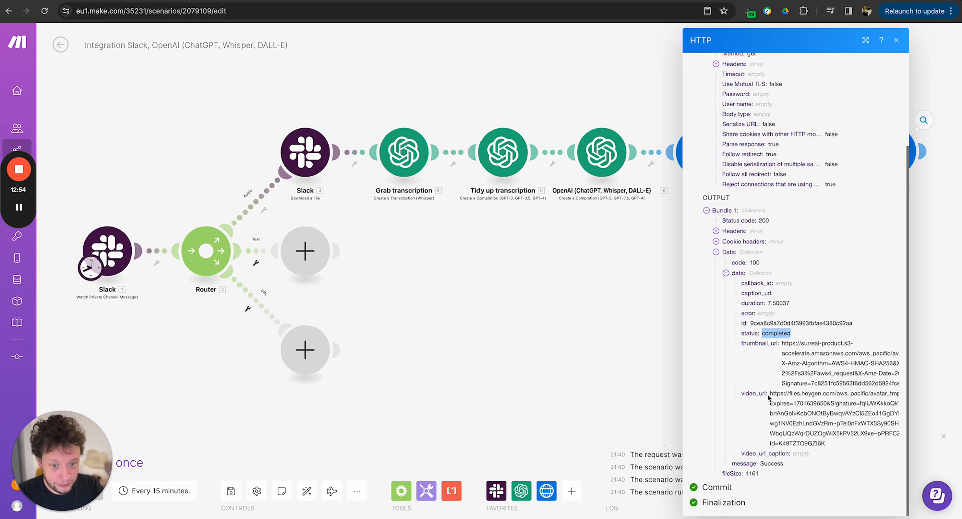
# Copy the video_url from the output, load it in a new browser tab, and play the downloaded MP4
pyautogui.moveTo(770, 396); pyautogui.dragTo(840, 444)
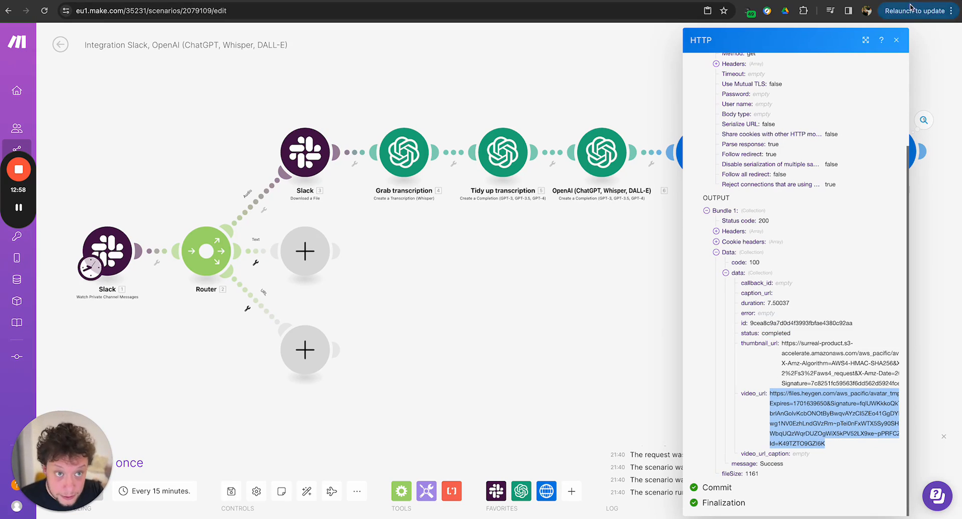
pyautogui.press('super+t')
pyautogui.press('super+v')
pyautogui.press('Return')
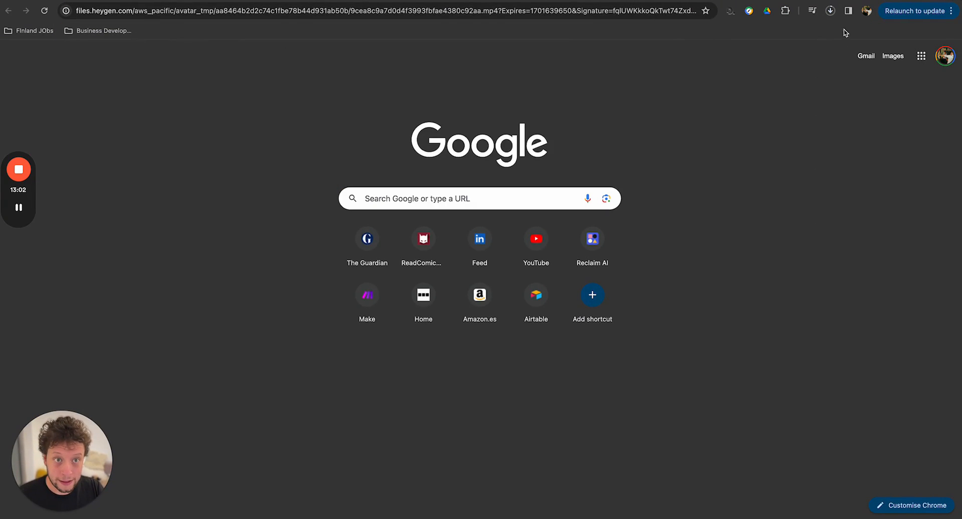
pyautogui.click(830, 11)
pyautogui.click(758, 38)
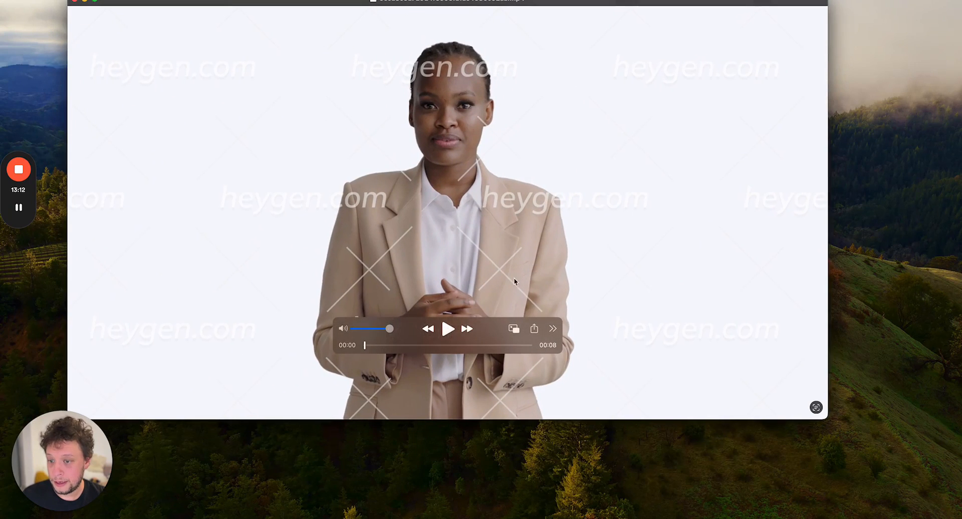
pyautogui.click(448, 329)
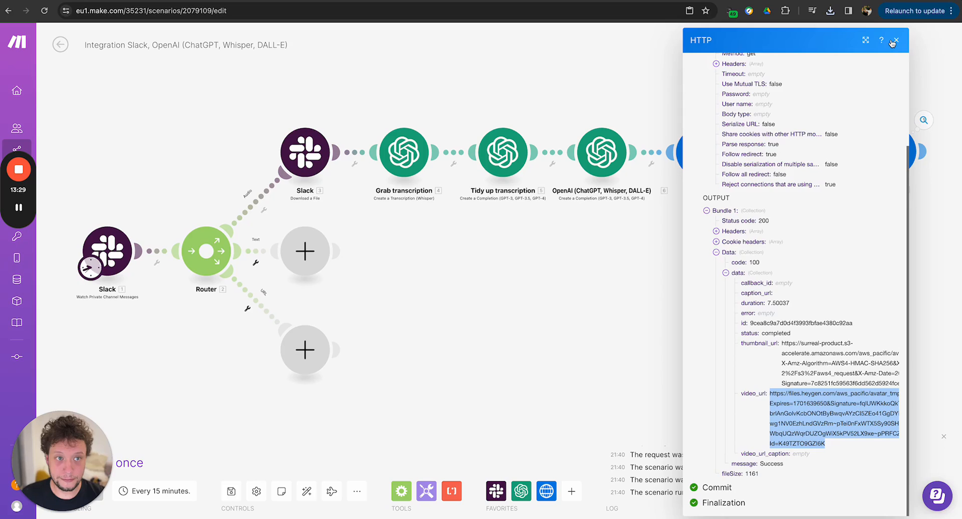
pyautogui.click(894, 39)
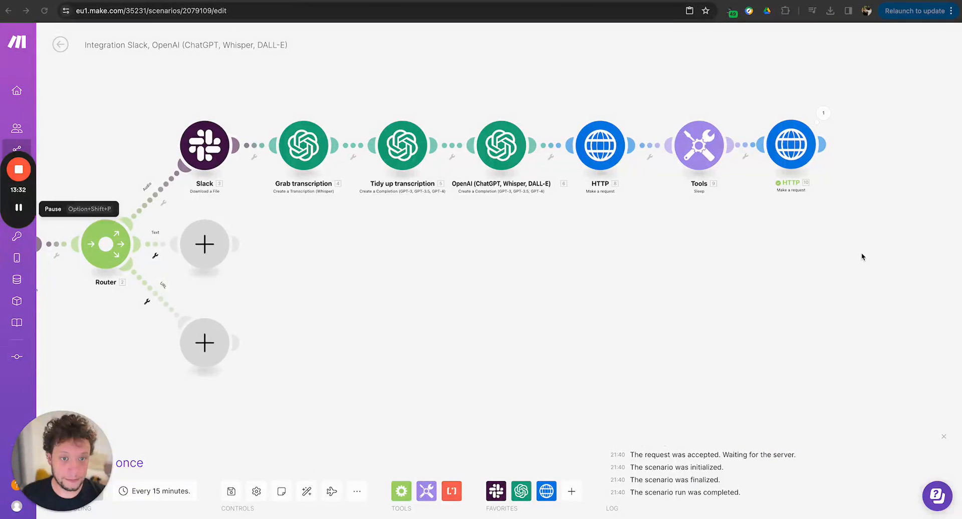
# Review the video_url within the nested data collection of the video status HTTP module's output again
pyautogui.scroll(3, 813, 265)
pyautogui.scroll(-3, 814, 266)
pyautogui.moveTo(814, 265); pyautogui.dragTo(675, 331)
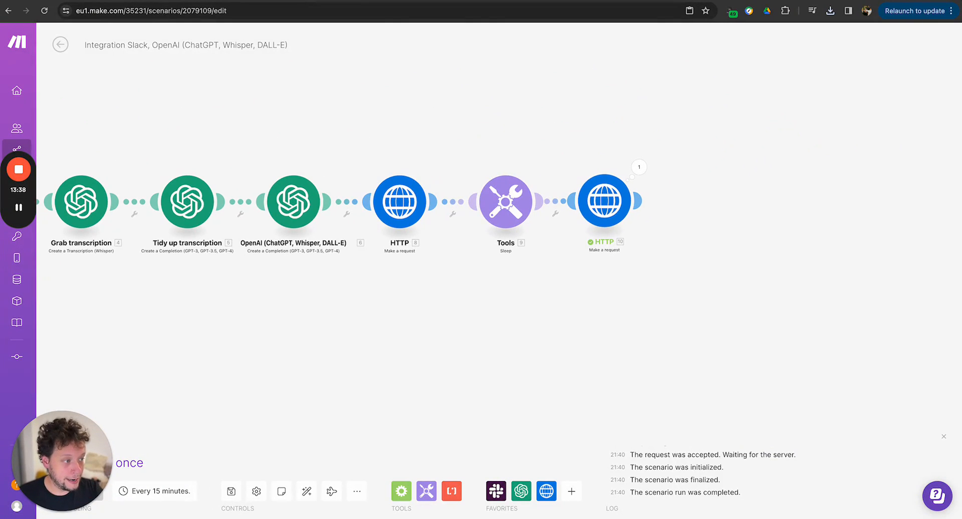
pyautogui.click(639, 167)
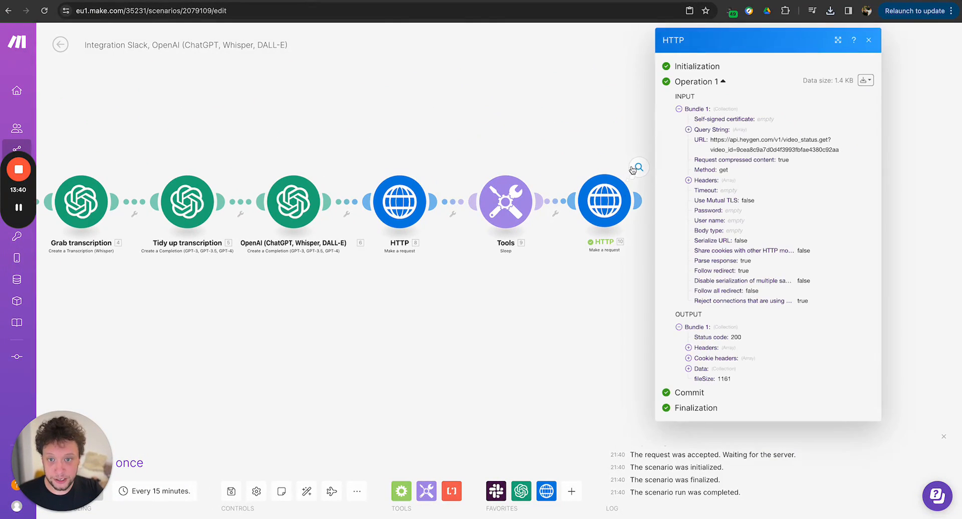
pyautogui.click(728, 390)
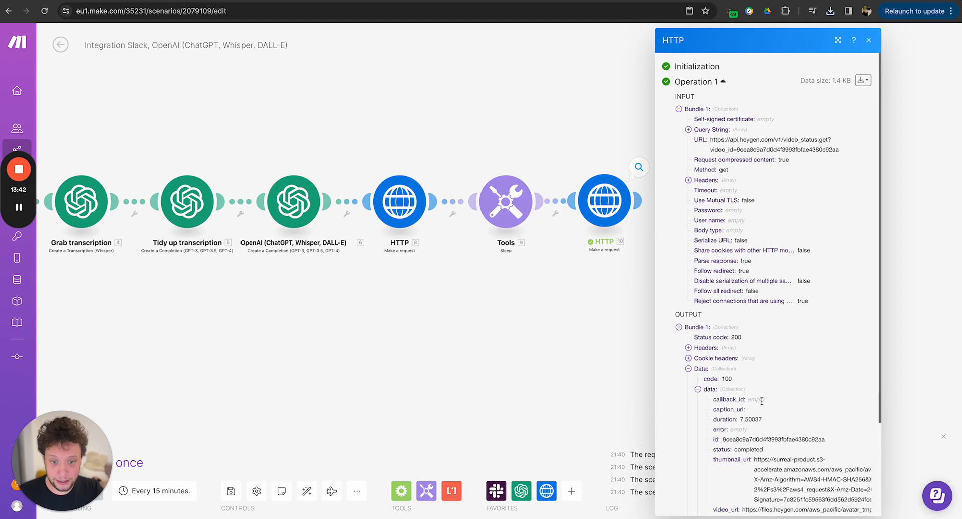
pyautogui.scroll(-3, 756, 391)
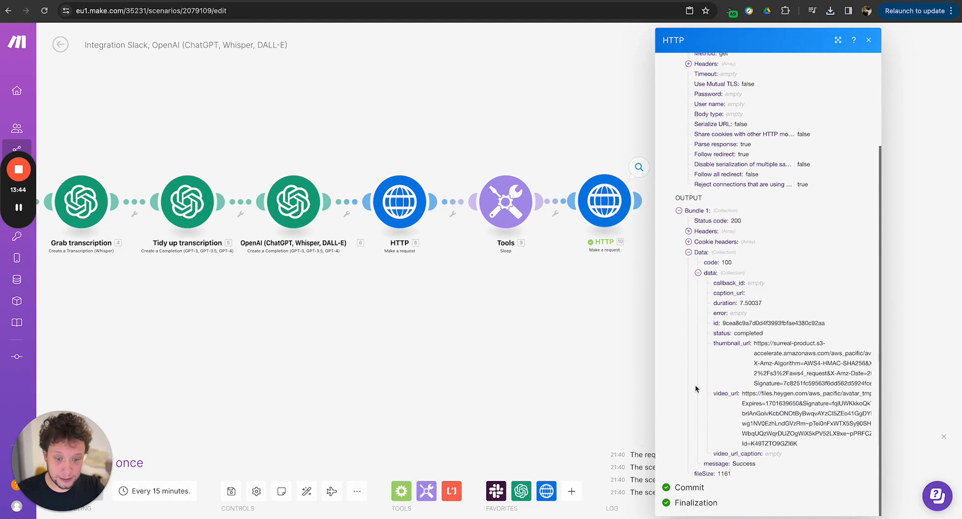
pyautogui.click(633, 316)
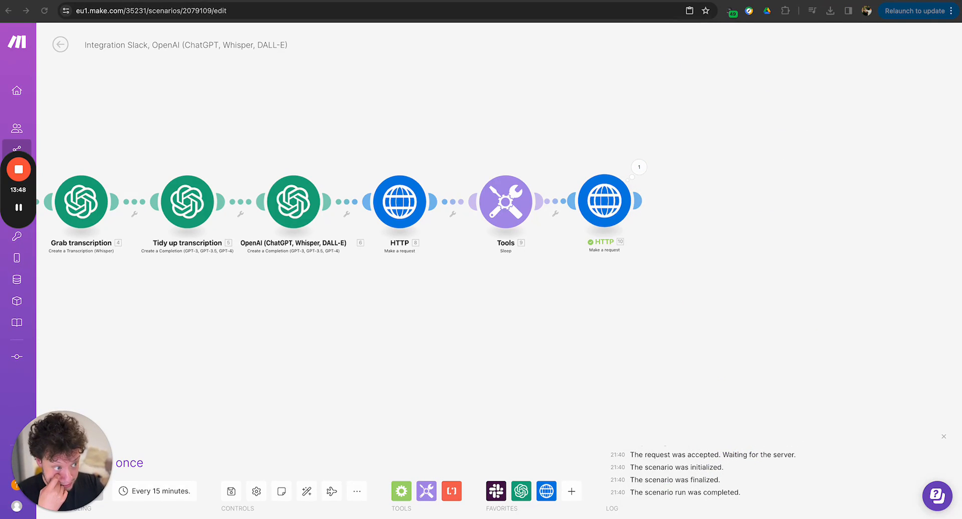
# Add an HTTP Get a file module after the video status module, mapping its URL to the nested video_url
pyautogui.click(635, 203)
pyautogui.click(788, 203)
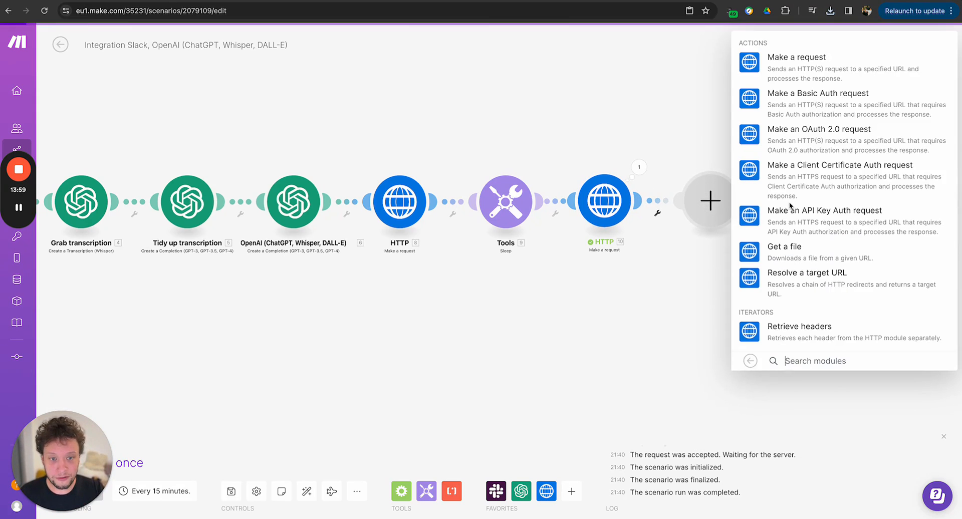
pyautogui.click(809, 255)
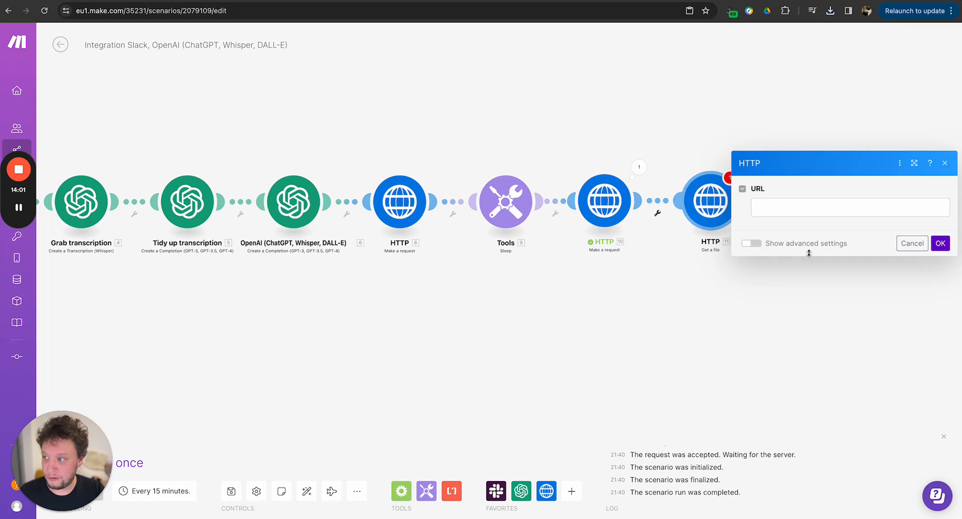
pyautogui.click(787, 211)
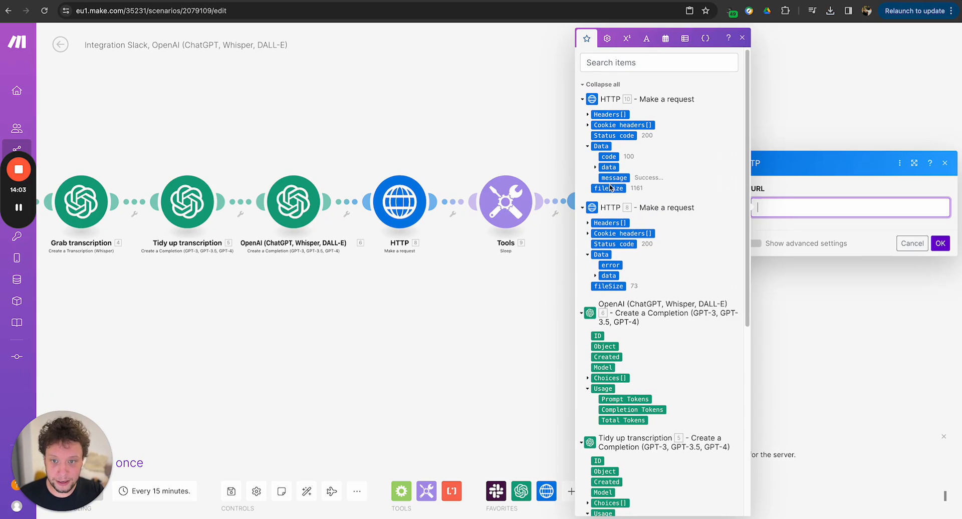
pyautogui.click(595, 167)
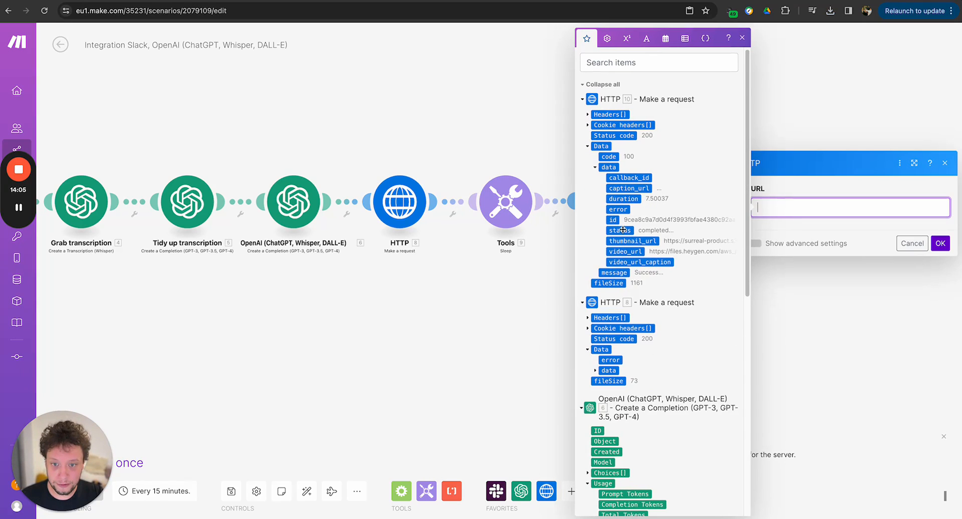
pyautogui.click(640, 252)
pyautogui.click(940, 243)
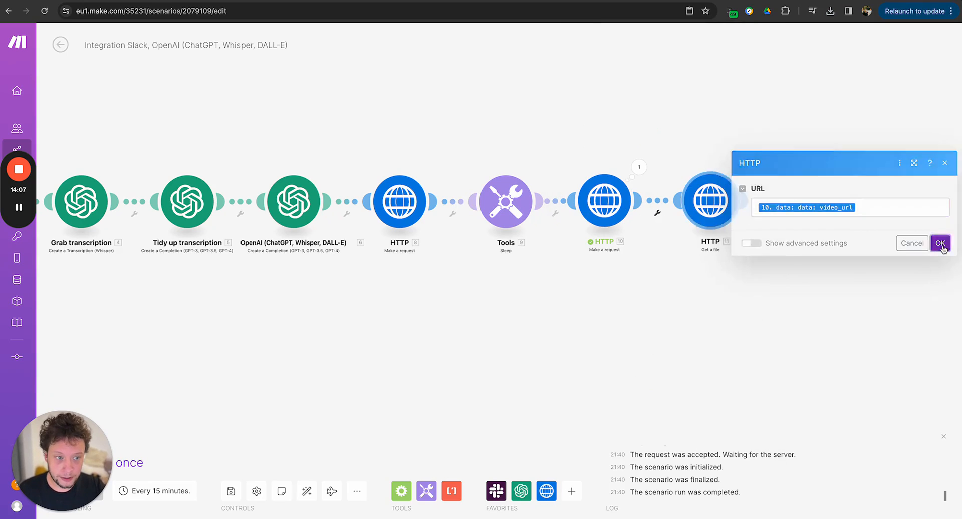
# Add a Google Drive Upload a File module after the HTTP Get a file module
pyautogui.click(746, 200)
pyautogui.write('ive')
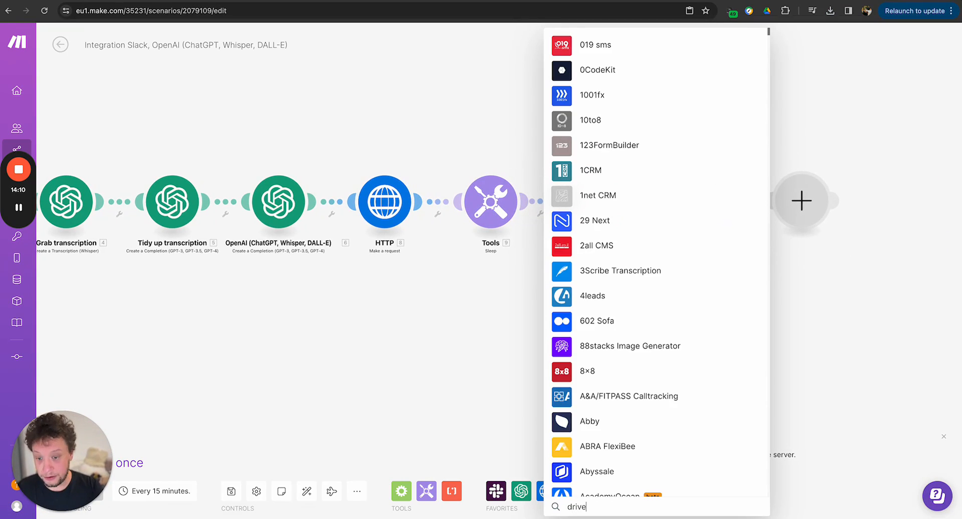
pyautogui.click(607, 131)
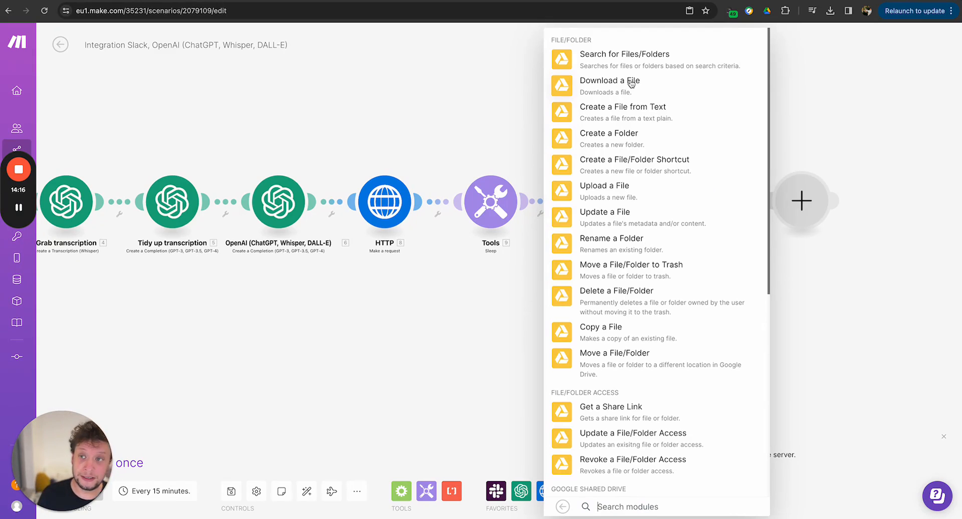
pyautogui.click(615, 191)
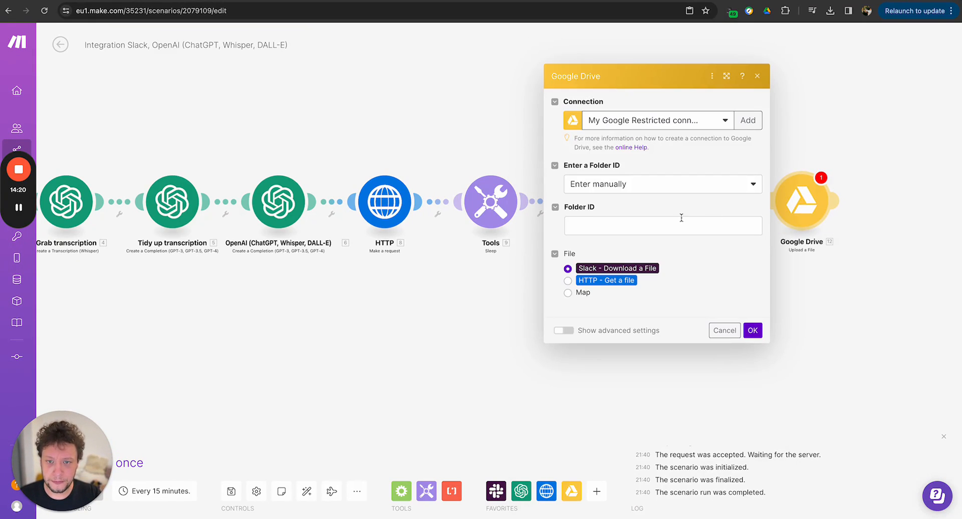
# Configure the upload to the "HeyGen Videos for approval" folder in My Drive, with HTTP - Get a file as the source
pyautogui.click(630, 191)
pyautogui.click(612, 217)
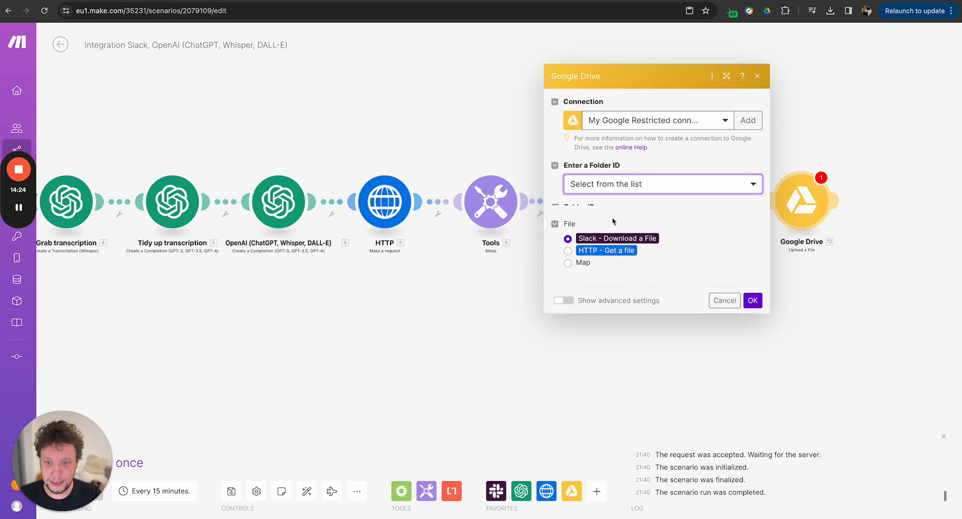
pyautogui.click(610, 245)
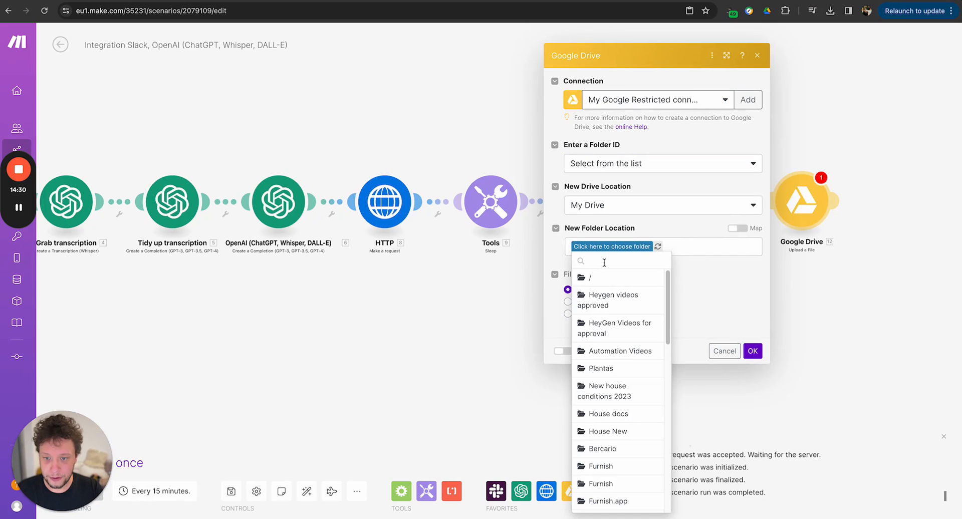
pyautogui.click(635, 329)
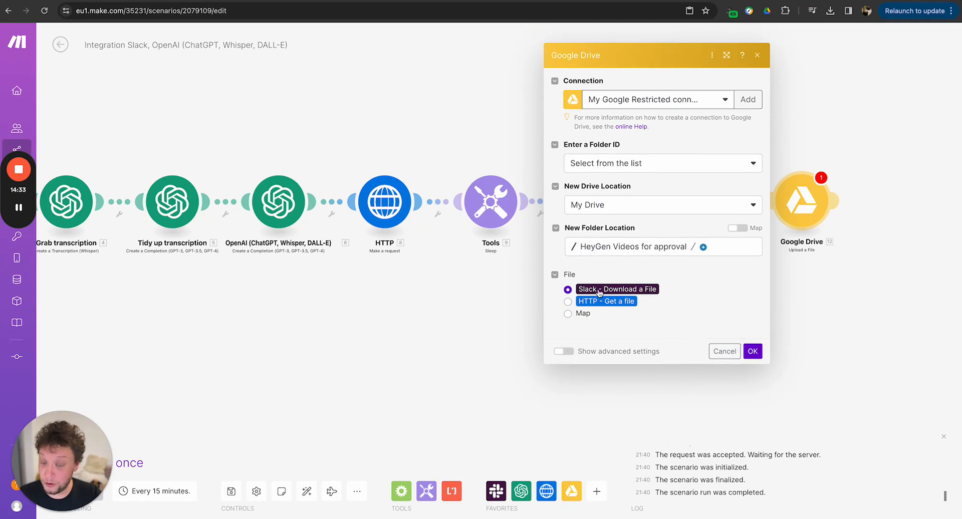
pyautogui.click(567, 301)
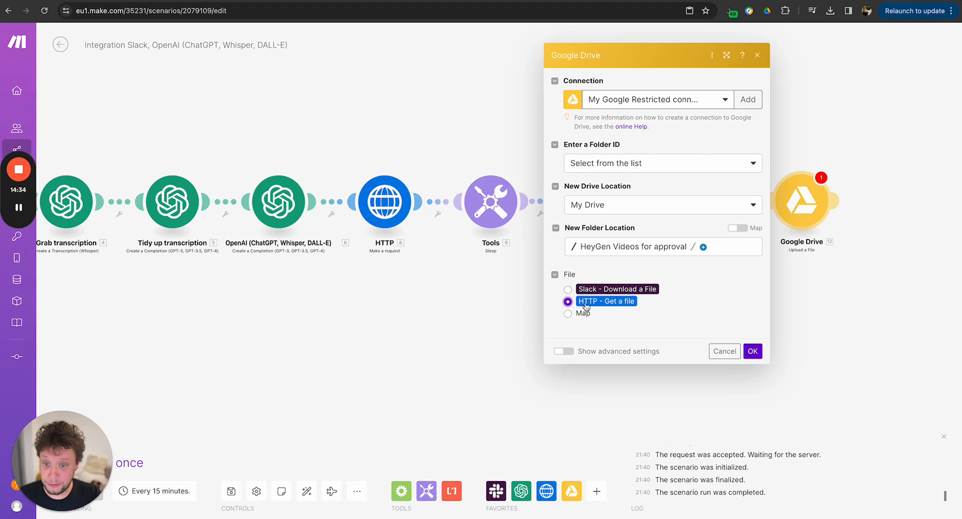
pyautogui.click(752, 351)
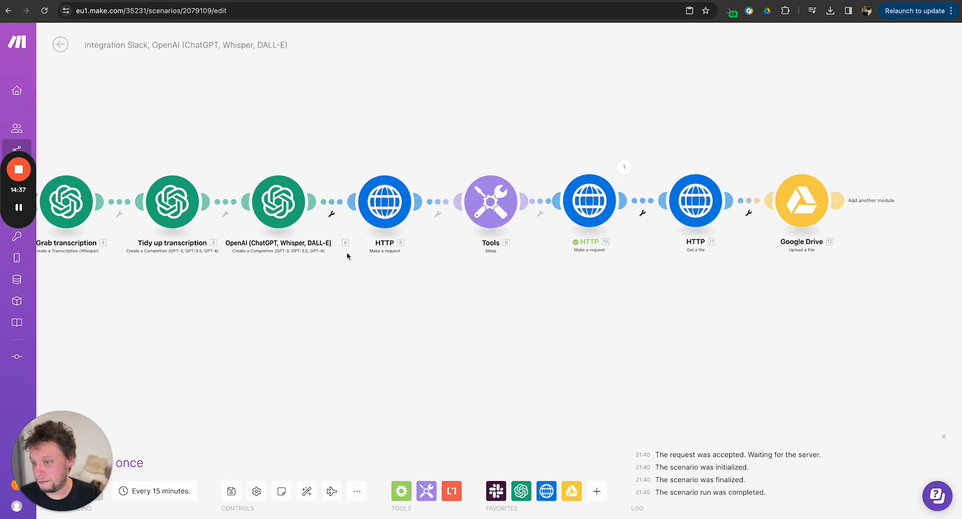
# Rename the first HTTP module as "Create video" and the video status HTTP module as "Get video info"
pyautogui.rightClick(395, 212)
pyautogui.click(425, 268)
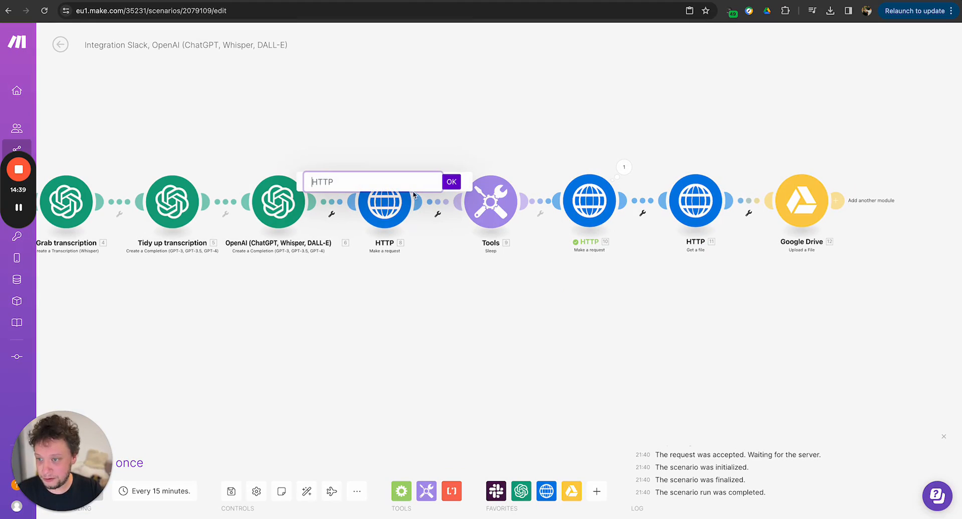
pyautogui.write('Create video')
pyautogui.press('Return')
pyautogui.rightClick(606, 205)
pyautogui.click(637, 260)
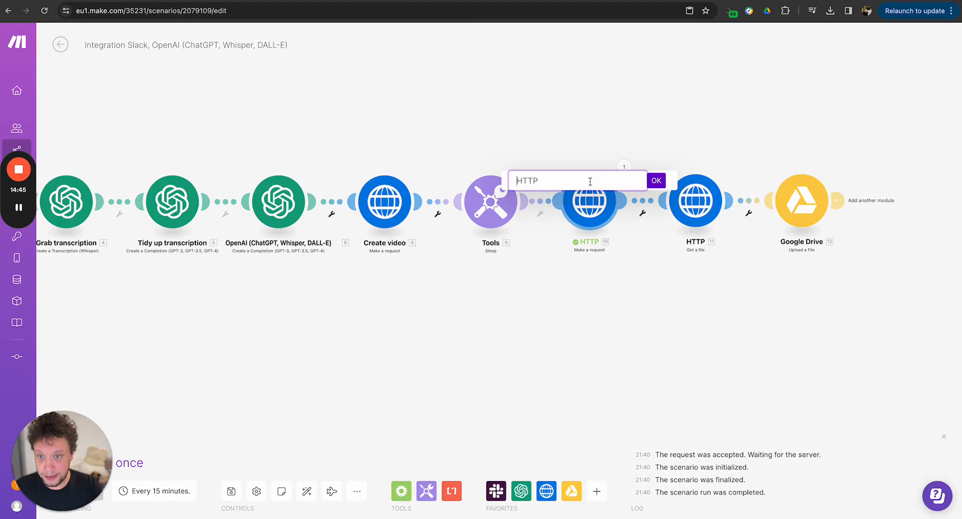
pyautogui.write('Get video info')
pyautogui.press('Return')
# Rename the HTTP Get a file module as "Get file downloaded"
pyautogui.rightClick(707, 204)
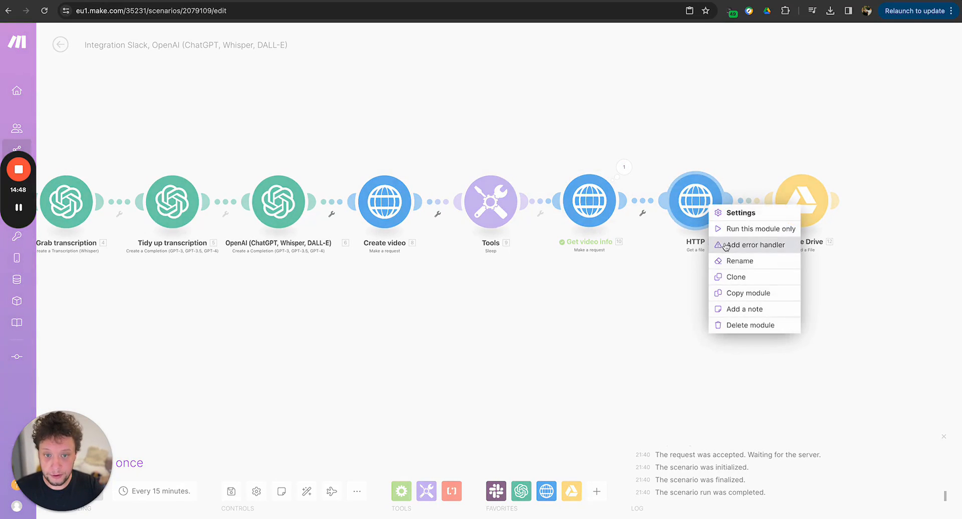
pyautogui.click(733, 260)
pyautogui.write('Get foe;')
pyautogui.write('le dow')
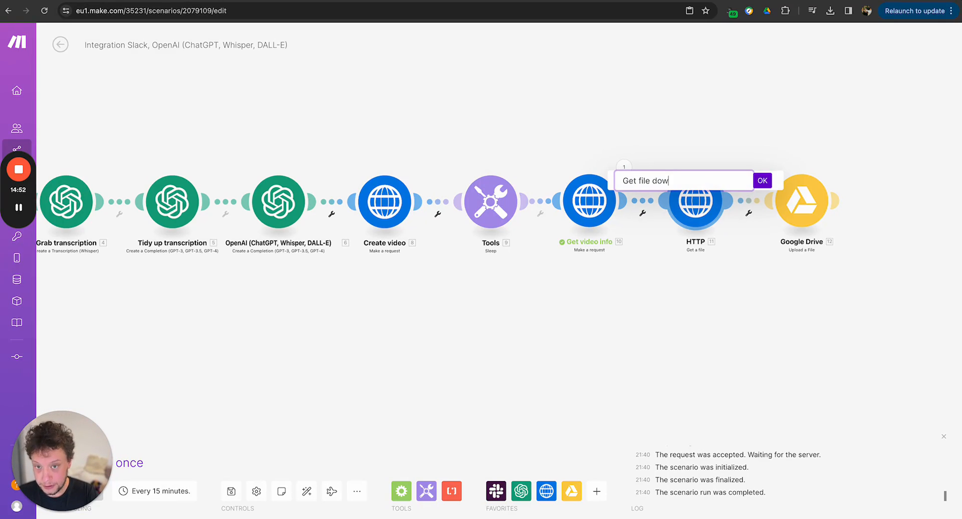
pyautogui.write('nloaded')
pyautogui.press('Return')
# Rename the Google Drive upload module as "Put video in folder for approval"
pyautogui.rightClick(809, 203)
pyautogui.click(837, 253)
pyautogui.write('Put video in ')
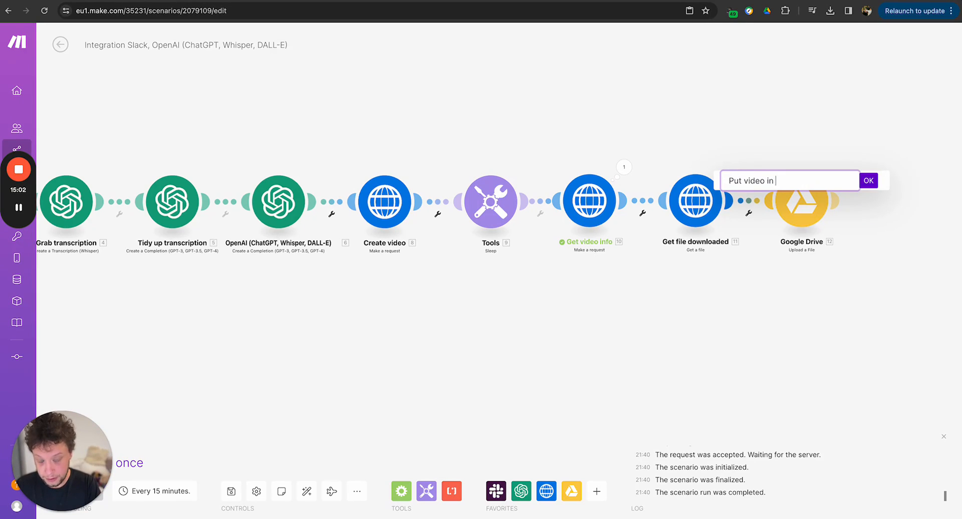
pyautogui.write('f')
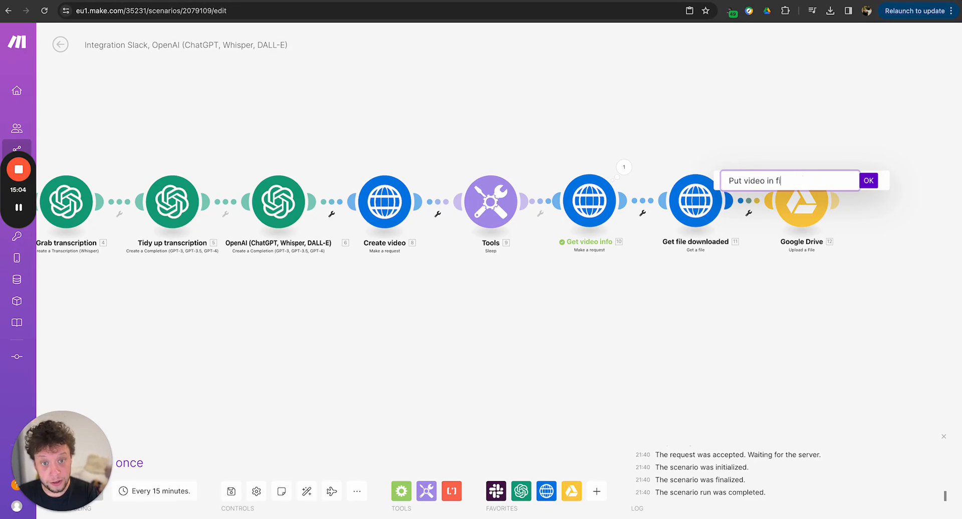
pyautogui.write('older for a')
pyautogui.write('pprovake')
pyautogui.press('BackSpace')
pyautogui.press('BackSpace')
pyautogui.write('l')
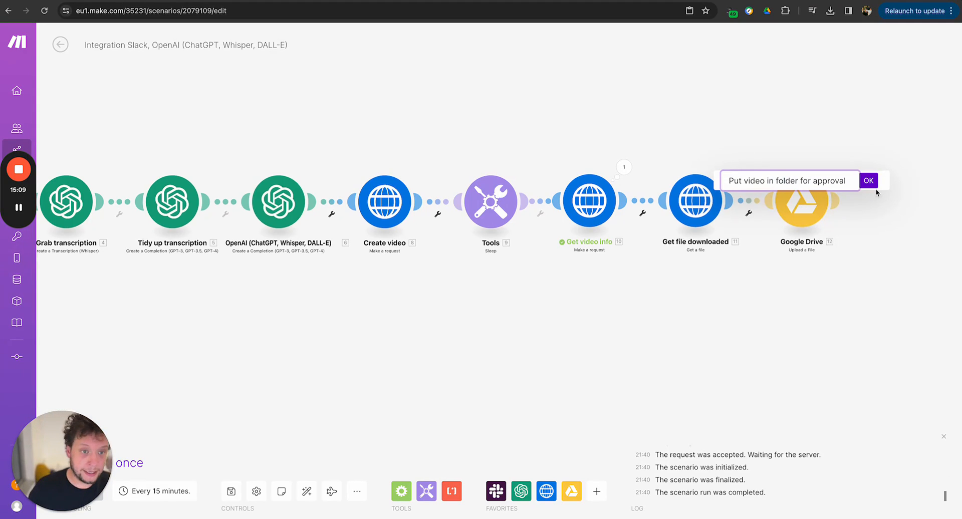
pyautogui.click(868, 180)
# Add a Google Sheets Add a Row module after the Google Drive upload module
pyautogui.click(845, 202)
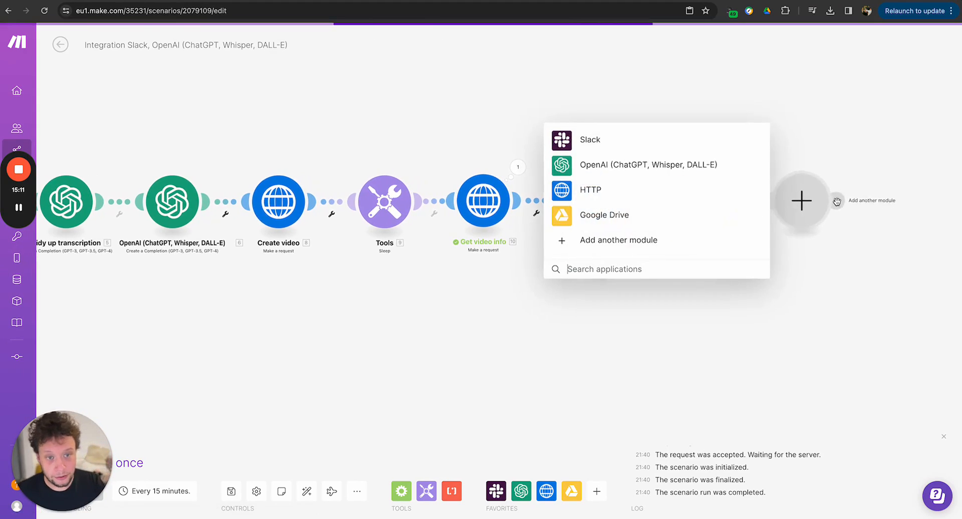
pyautogui.write('sheets')
pyautogui.press('BackSpace')
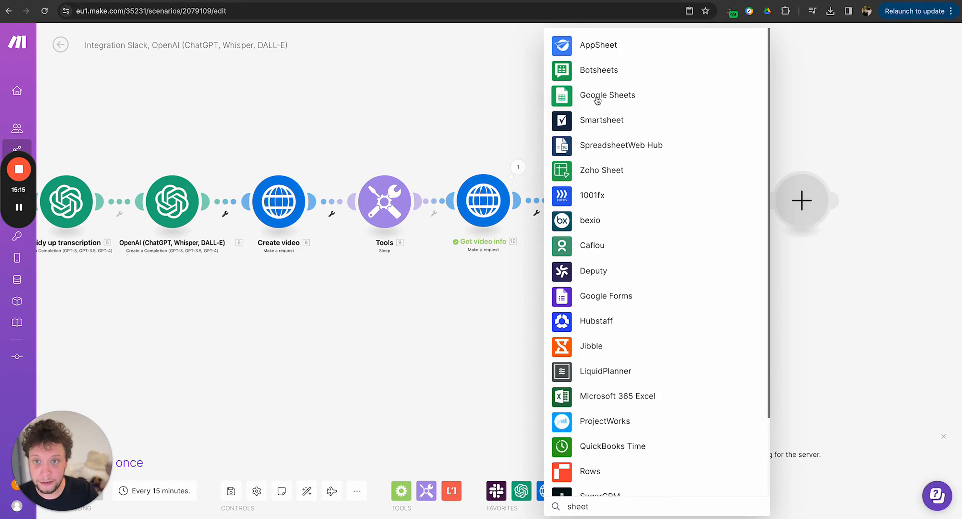
pyautogui.click(597, 98)
pyautogui.click(604, 57)
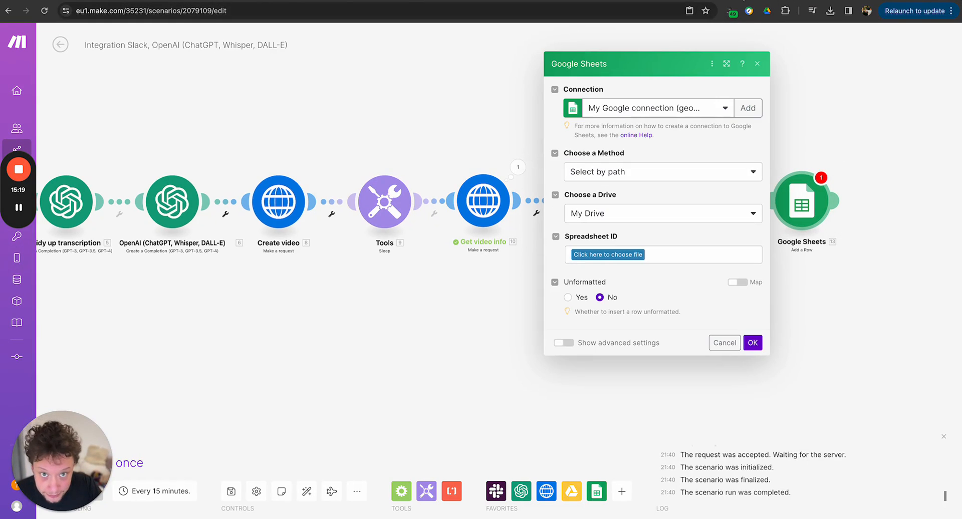
# Switch to the Heygen test spreadsheet in Google Sheets and review its column headers from Summary through Social copy
pyautogui.click(743, 0)
pyautogui.press('Right')
pyautogui.press('Right')
pyautogui.press('Left')
pyautogui.press('Left')
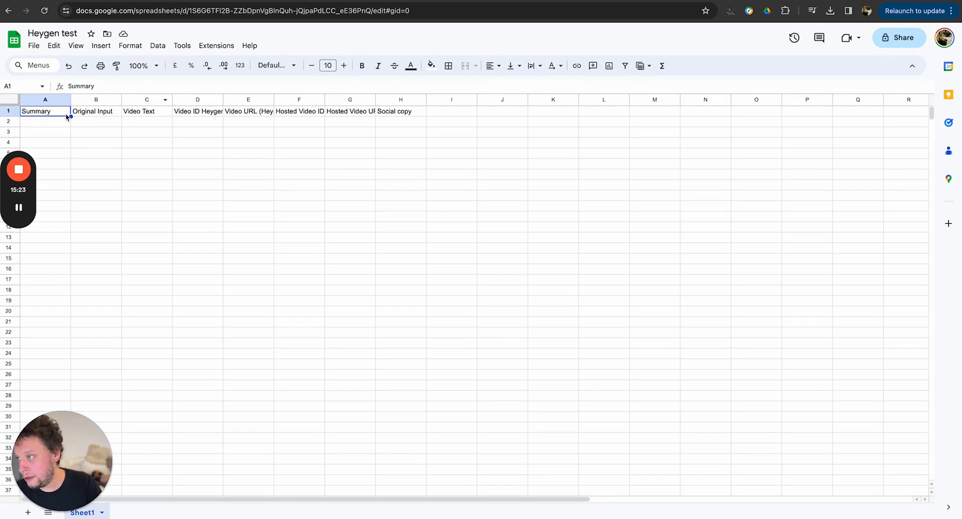
pyautogui.click(101, 116)
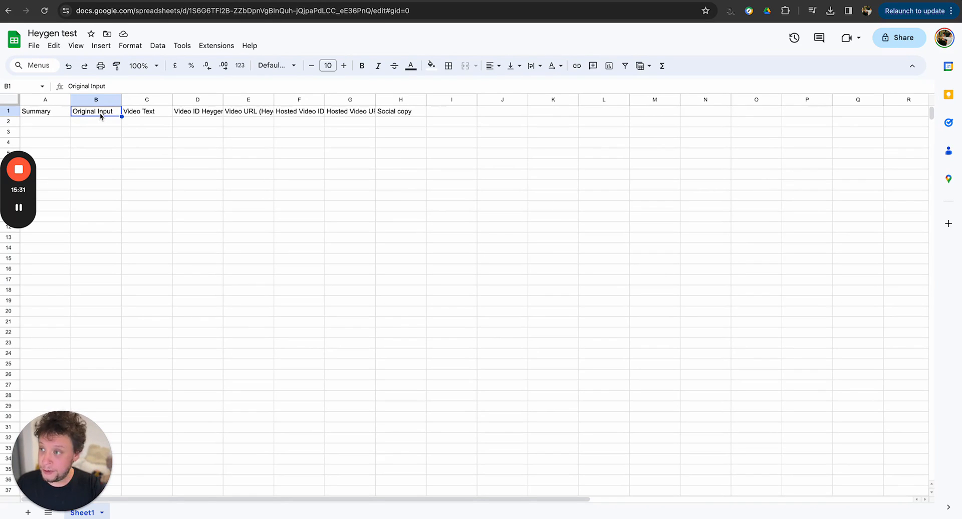
pyautogui.press('Right')
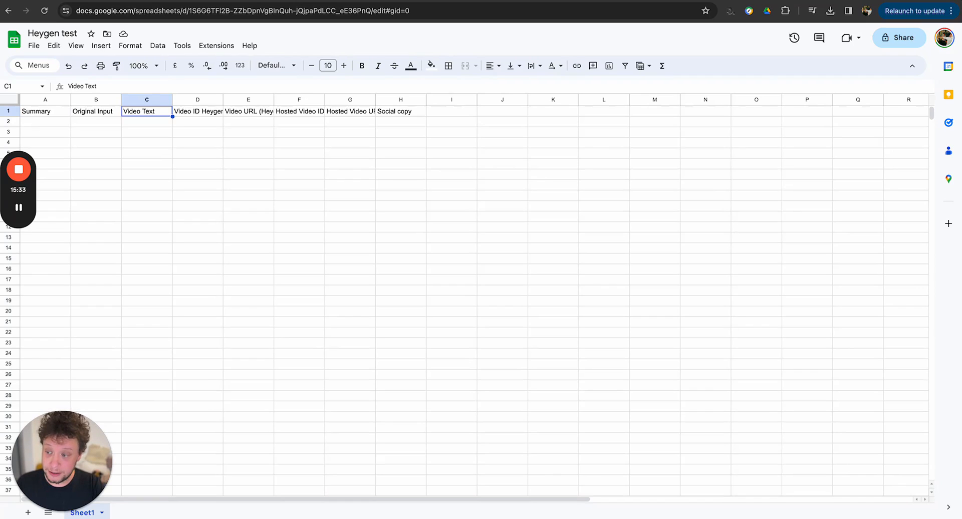
pyautogui.press('Right')
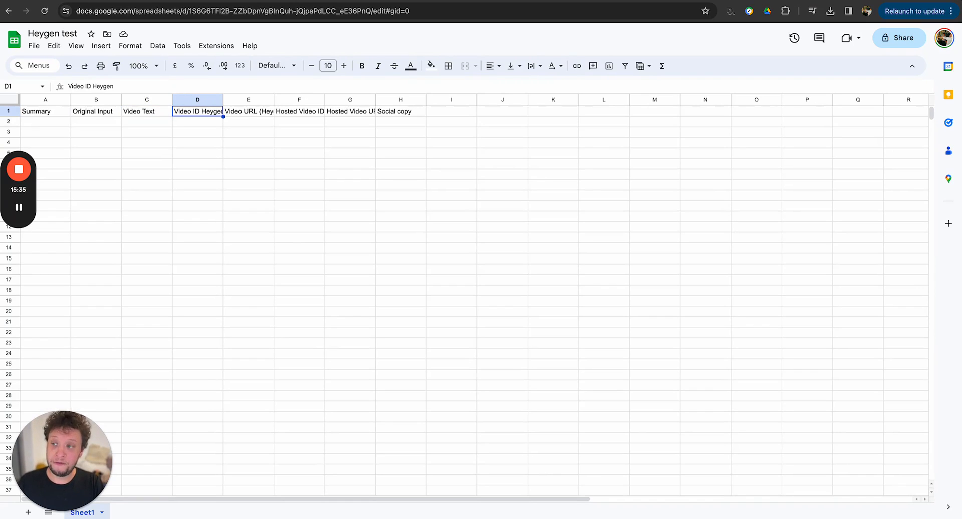
pyautogui.press('Right')
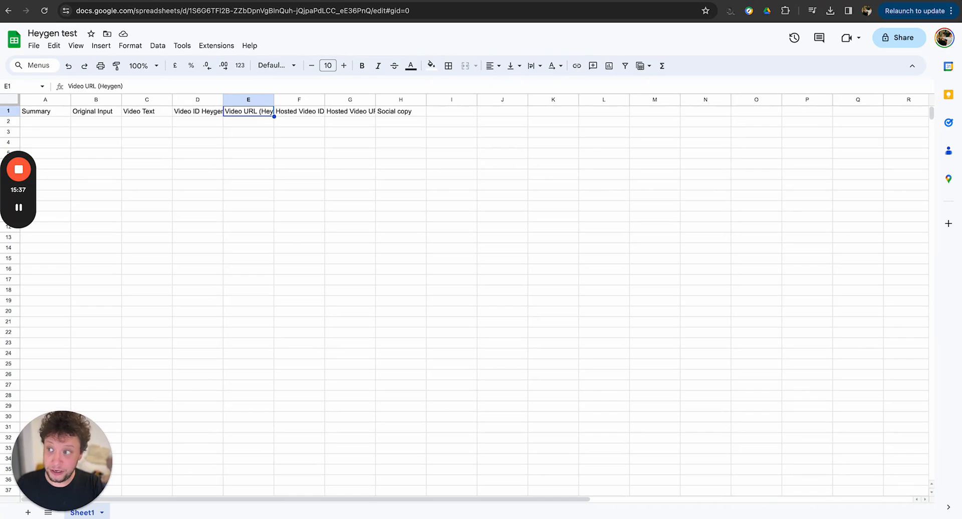
pyautogui.press('Right')
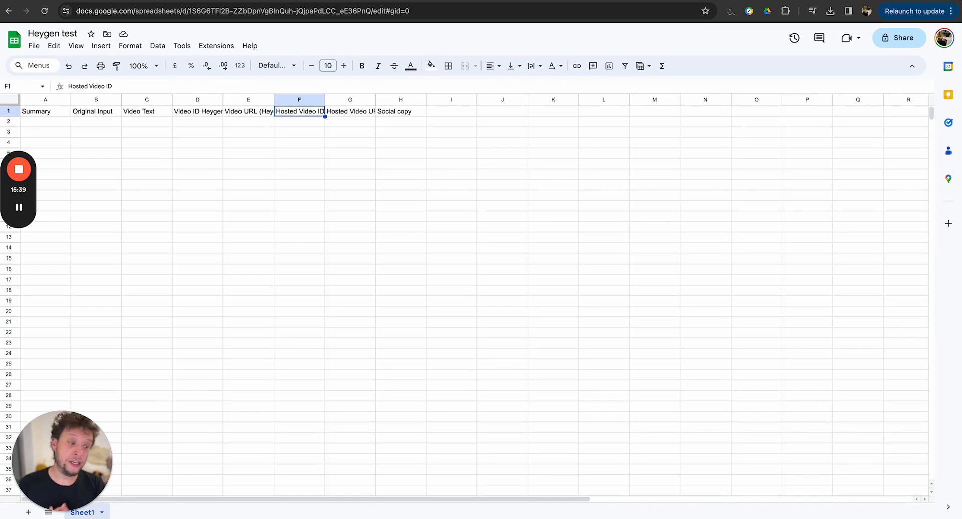
pyautogui.press('Right')
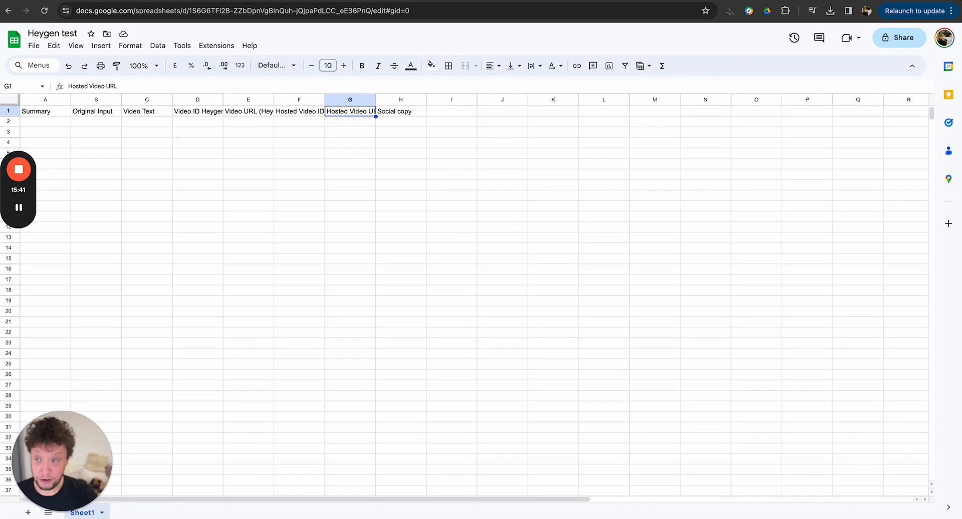
pyautogui.press('Right')
pyautogui.press('Left')
pyautogui.press('Left')
pyautogui.press('Left')
pyautogui.press('Left')
pyautogui.press('Left')
pyautogui.press('Left')
pyautogui.press('Left')
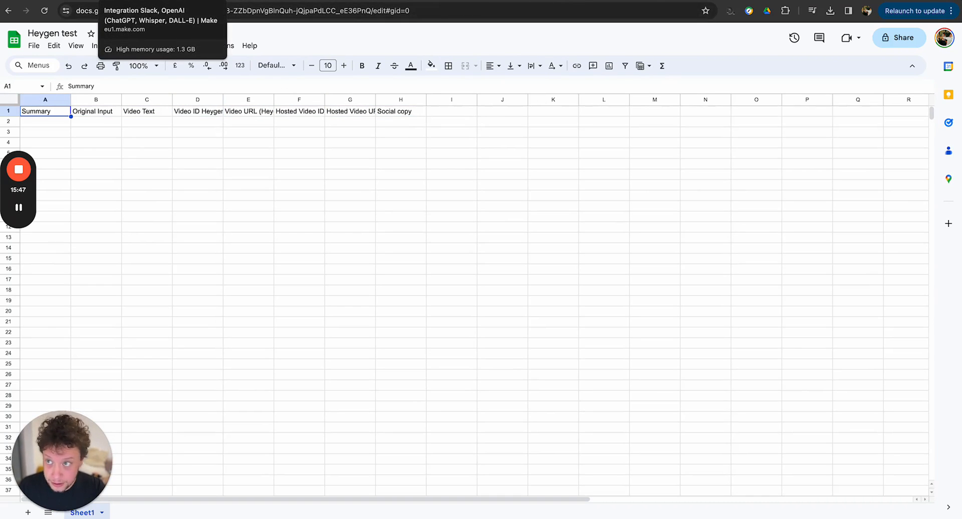
# Return to the Make scenario and set the Add a Row module's target to Sheet1 of the Heygen test spreadsheet
pyautogui.click(220, 1)
pyautogui.click(193, 1)
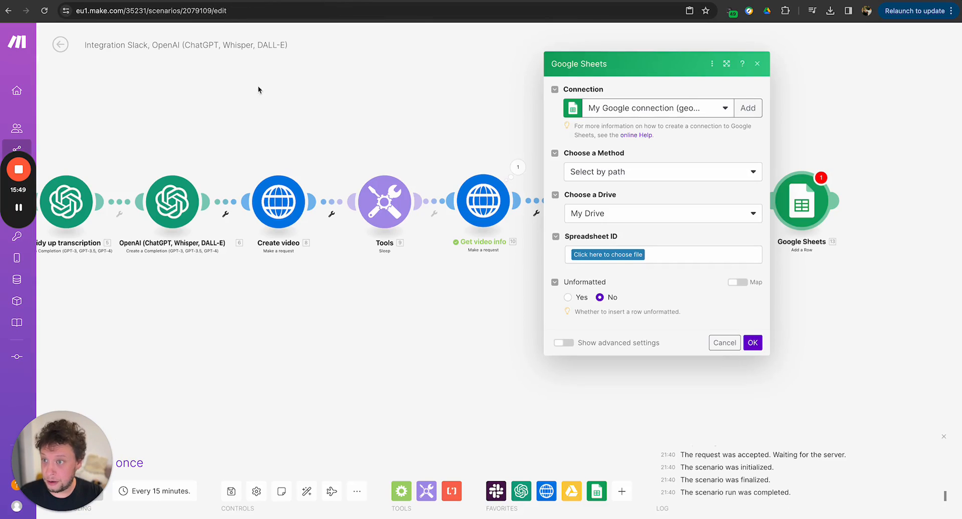
pyautogui.click(620, 254)
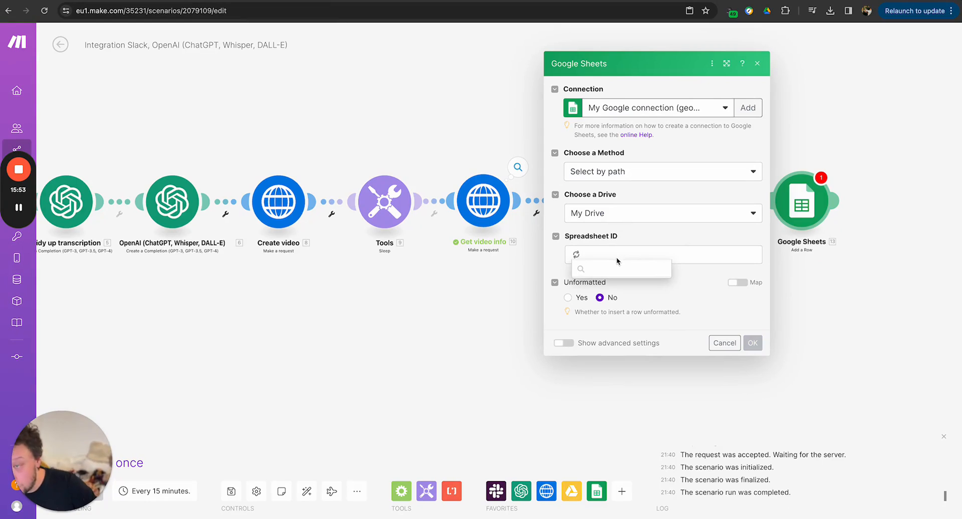
pyautogui.write('heygen')
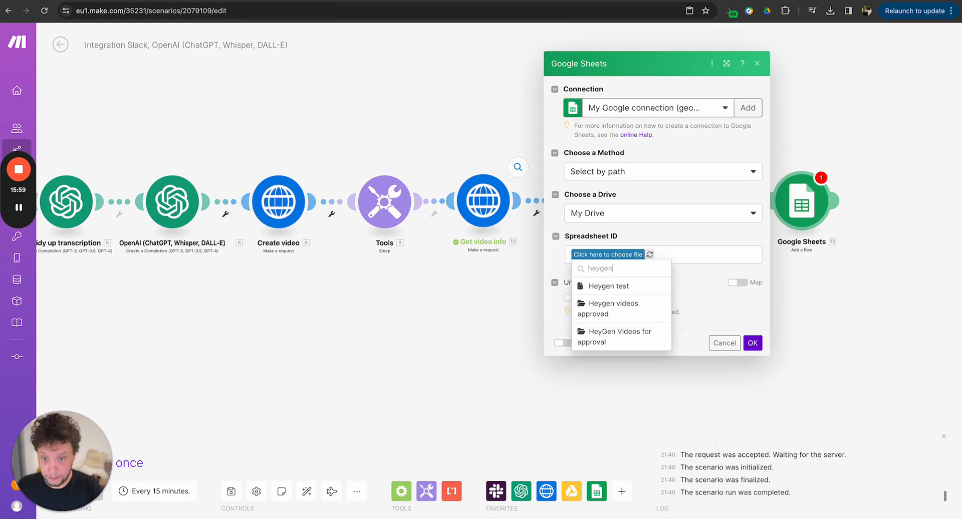
pyautogui.click(625, 286)
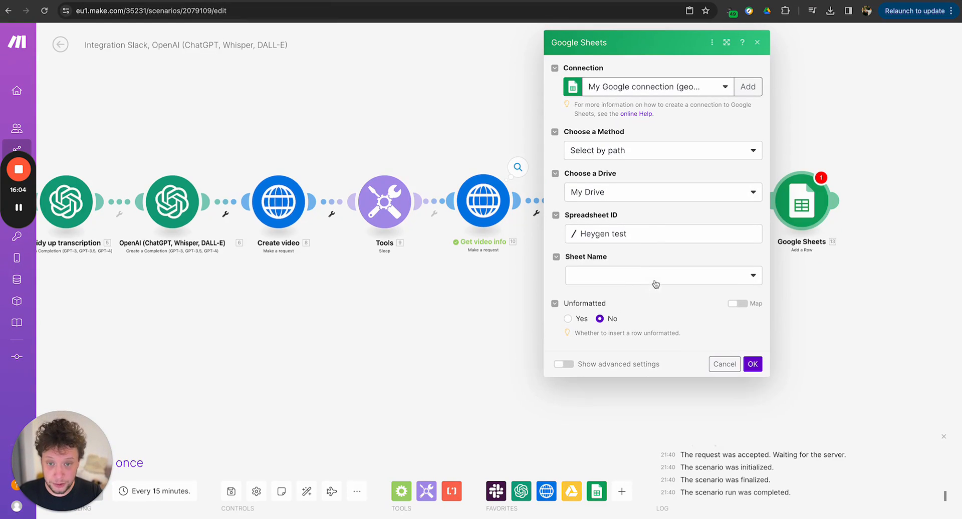
pyautogui.click(628, 286)
pyautogui.click(620, 299)
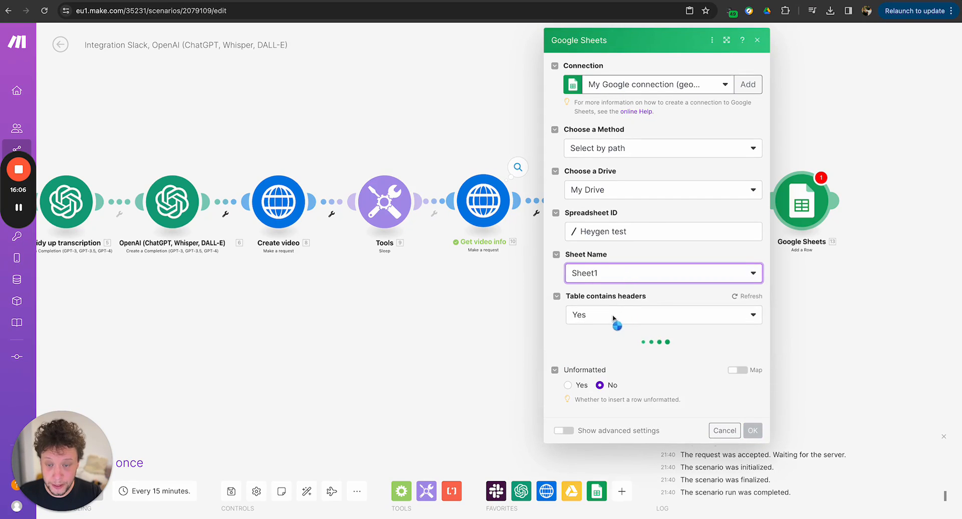
# Map the Summary (A) value to the Message Content from the second OpenAI completion, module 6
pyautogui.scroll(-4, 626, 340)
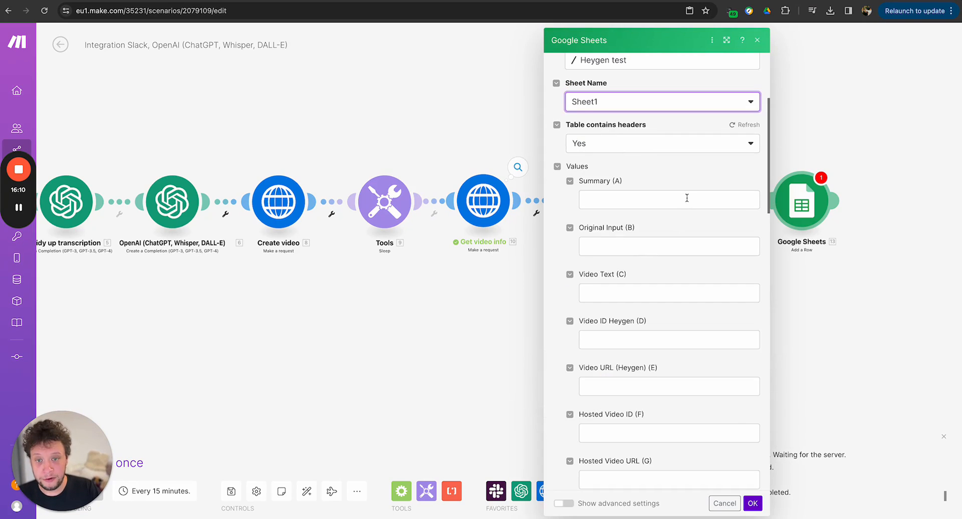
pyautogui.click(661, 200)
pyautogui.scroll(-15, 804, 333)
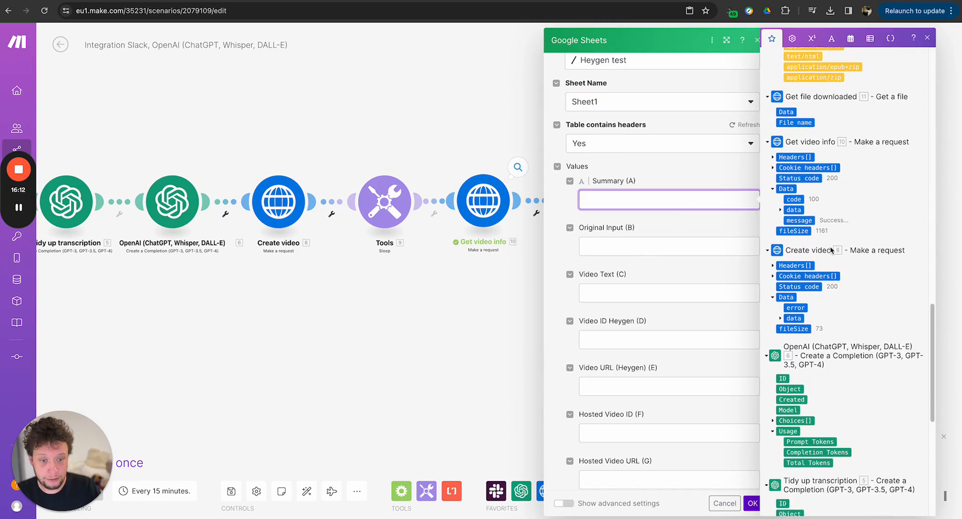
pyautogui.scroll(-5, 807, 300)
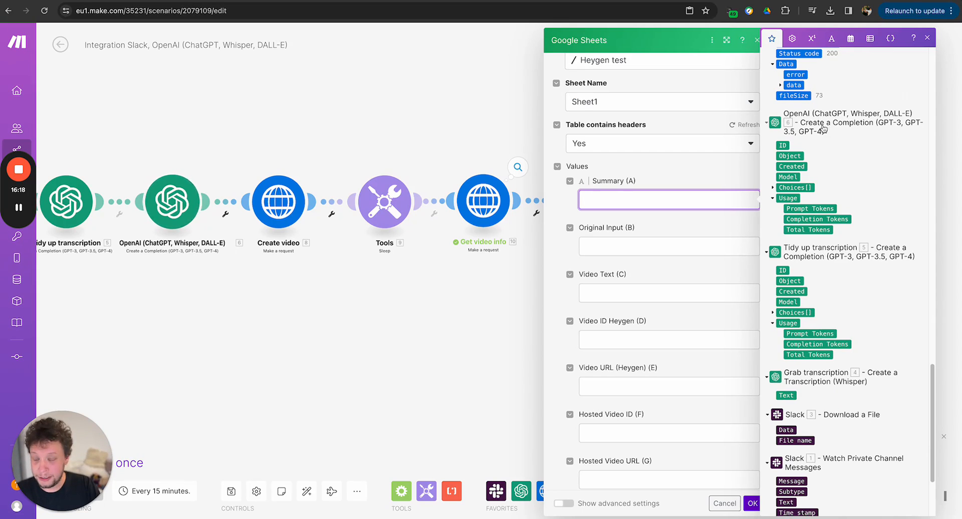
pyautogui.click(772, 188)
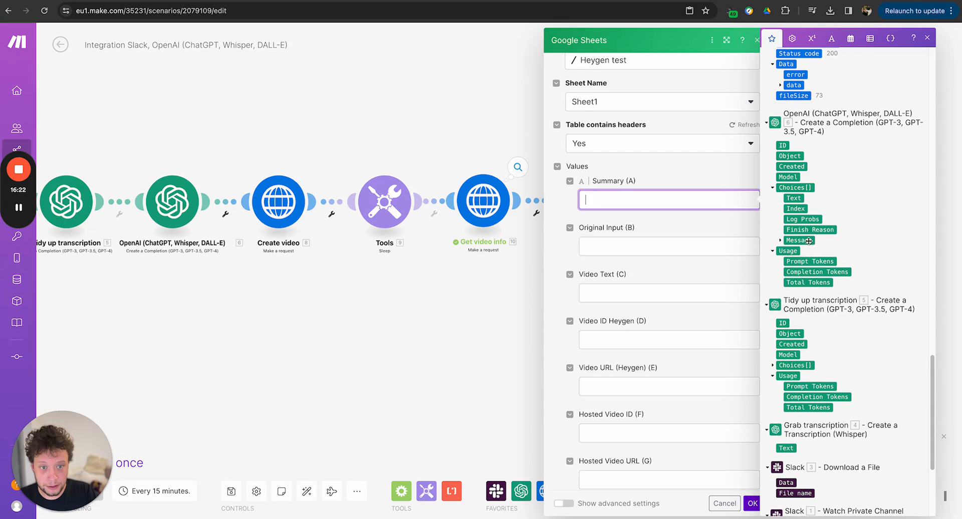
pyautogui.click(780, 241)
pyautogui.click(801, 257)
pyautogui.click(672, 248)
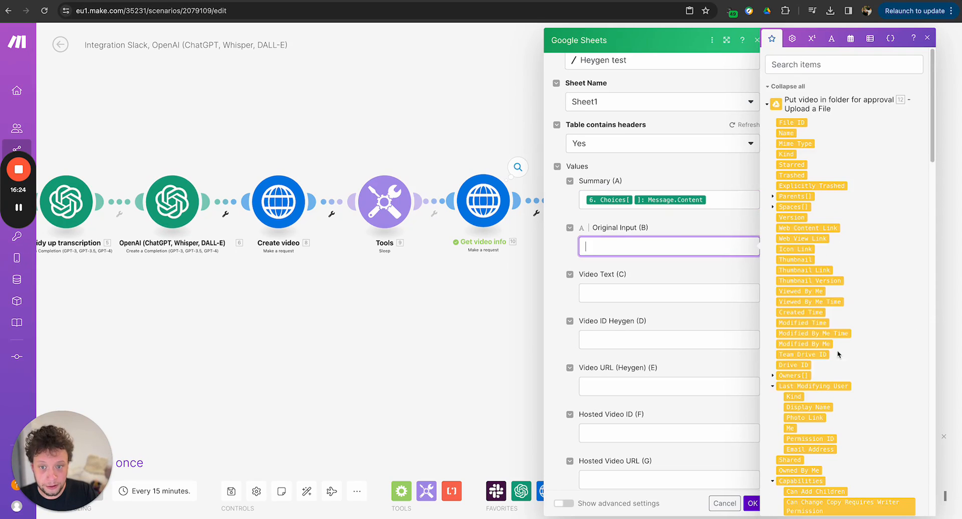
pyautogui.scroll(-7, 828, 349)
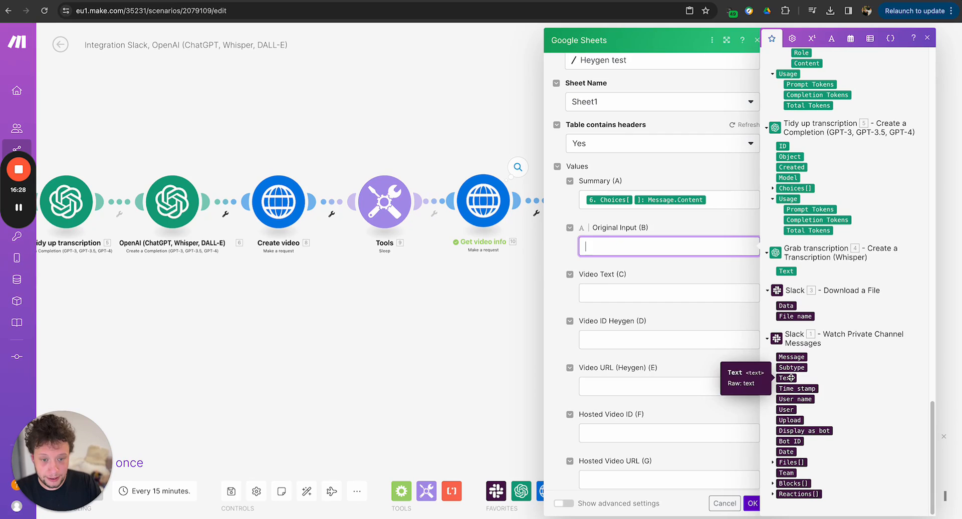
pyautogui.click(773, 462)
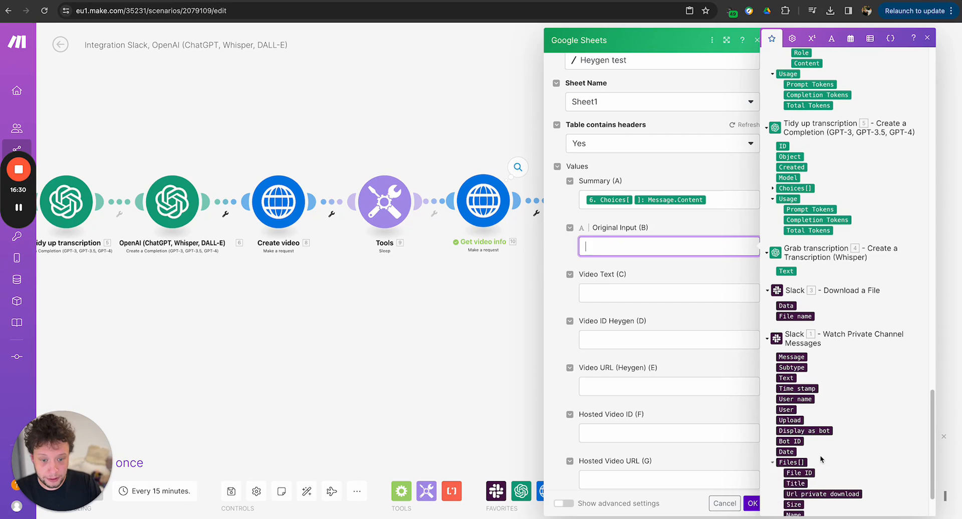
pyautogui.scroll(-2, 821, 456)
pyautogui.click(810, 431)
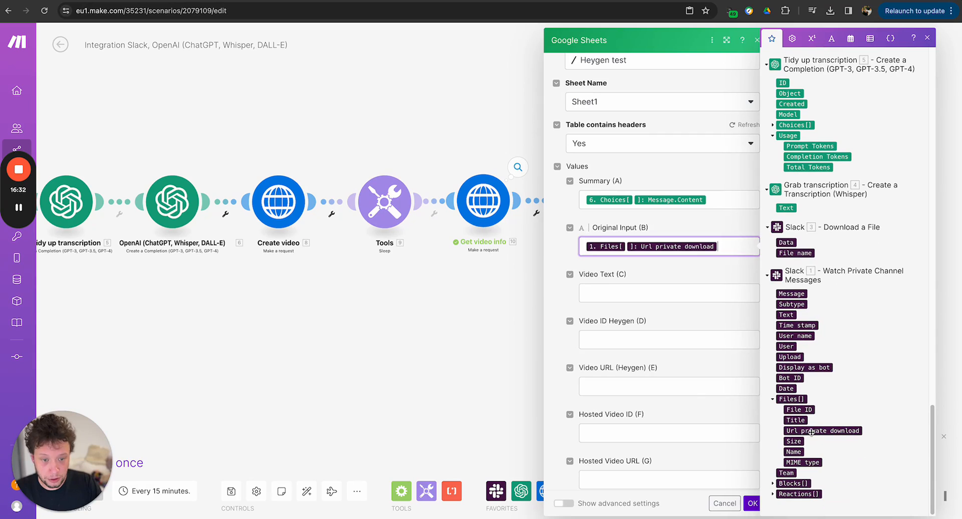
# Map the Video Text (C) value to the Message Content from the Tidy up transcription module
pyautogui.click(599, 293)
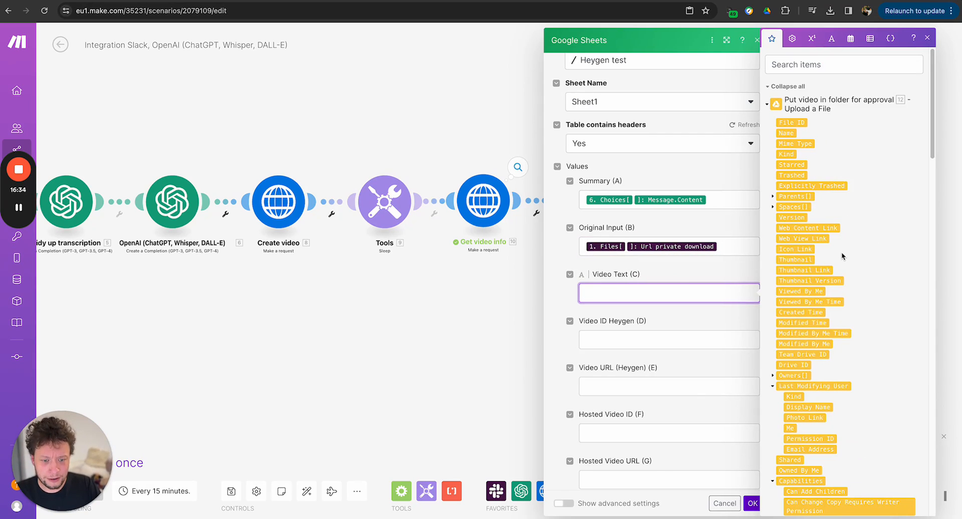
pyautogui.scroll(-10, 821, 306)
pyautogui.scroll(-4, 873, 313)
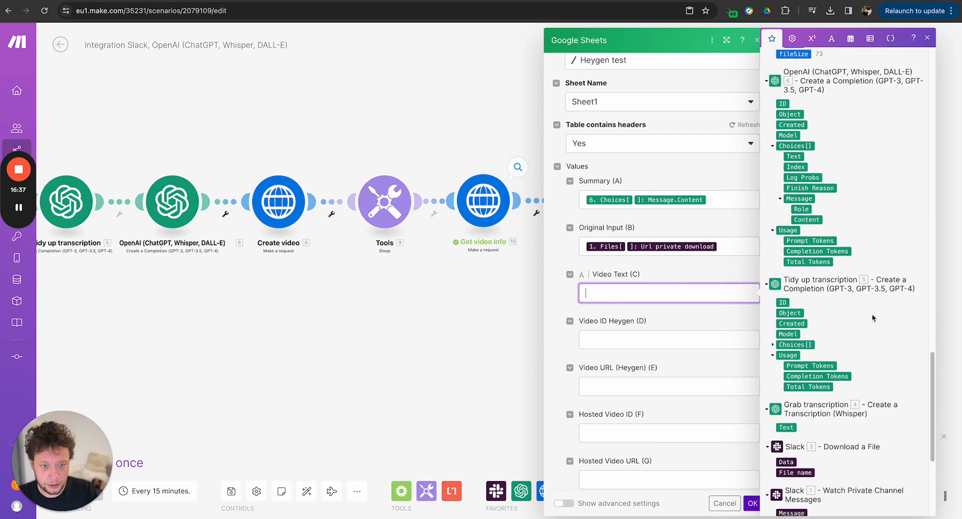
pyautogui.click(772, 343)
pyautogui.click(780, 396)
pyautogui.click(804, 416)
# Map Video ID Heygen (D) and Video URL (Heygen) (E) to id and video_url from the Get video info module
pyautogui.press('Tab')
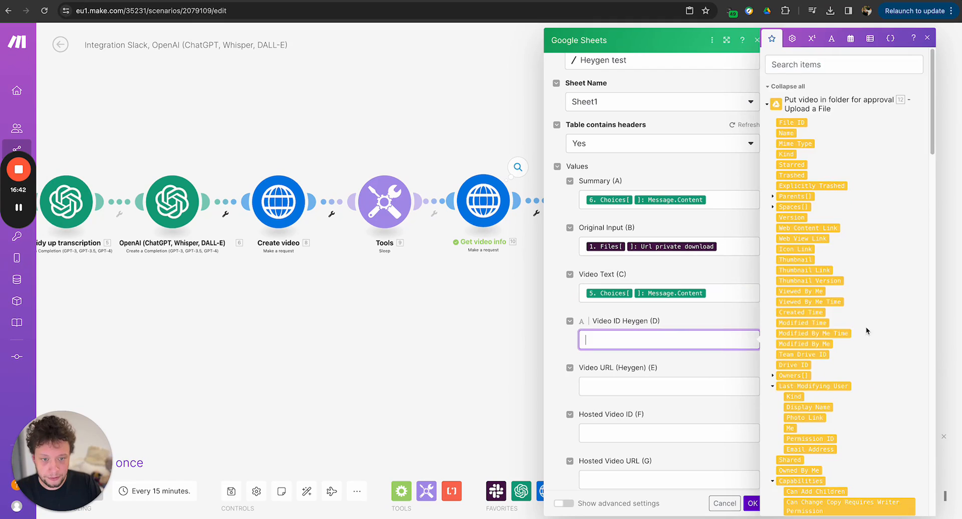
pyautogui.scroll(-10, 802, 321)
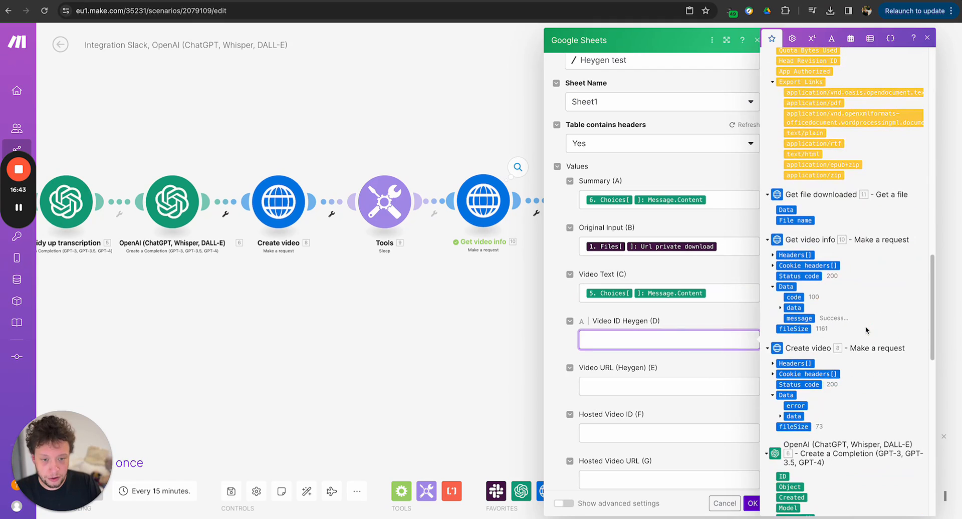
pyautogui.click(780, 308)
pyautogui.click(799, 361)
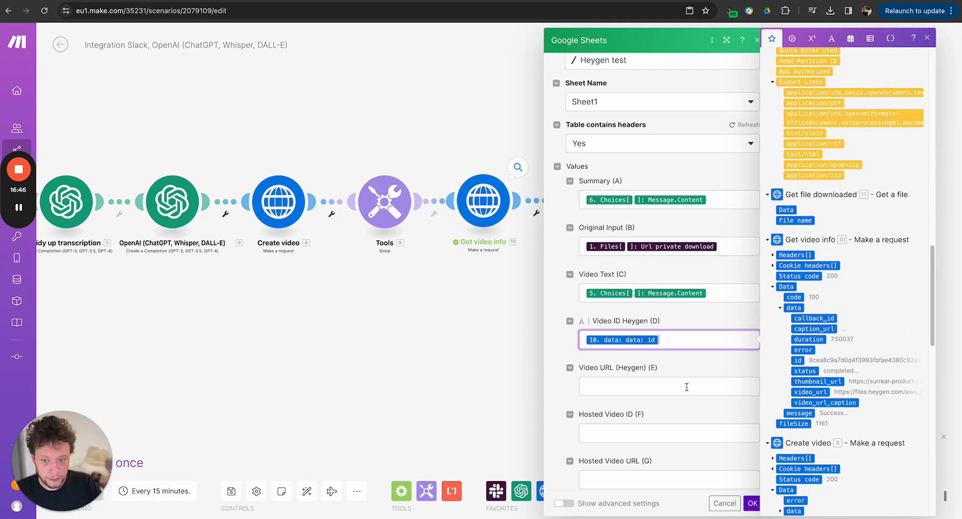
pyautogui.press('Tab')
pyautogui.scroll(-12, 829, 363)
pyautogui.scroll(5, 828, 363)
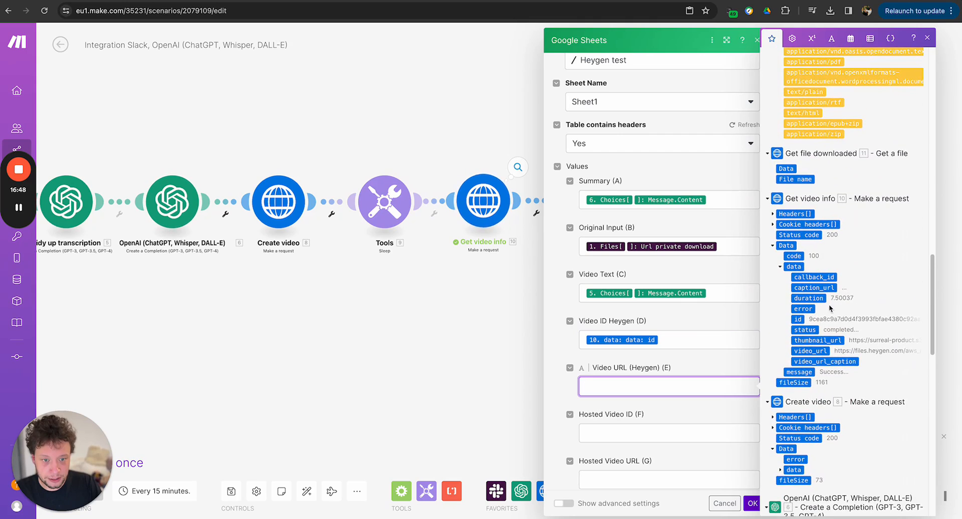
pyautogui.click(810, 351)
# Map Hosted Video ID (F) and Hosted Video URL (G) to the File ID and Web Content Link from the Google Drive upload
pyautogui.press('Tab')
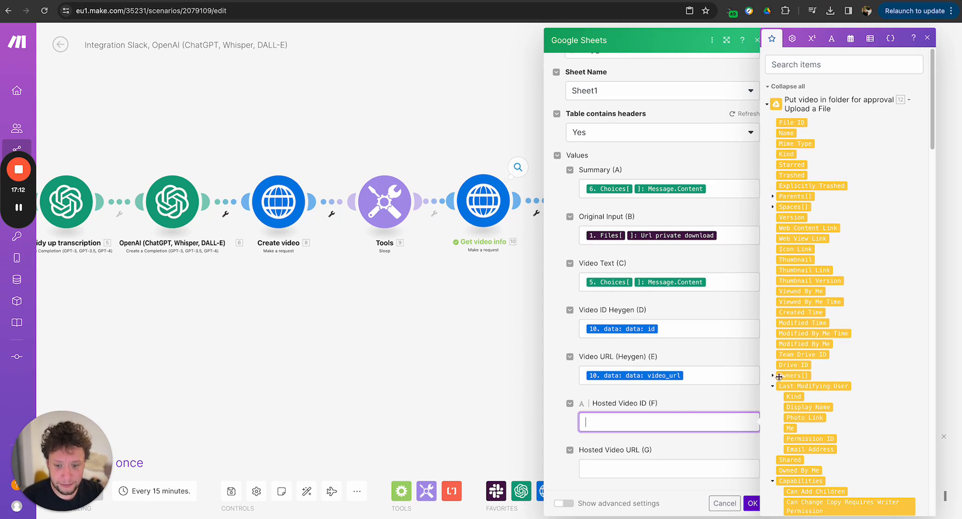
pyautogui.click(800, 122)
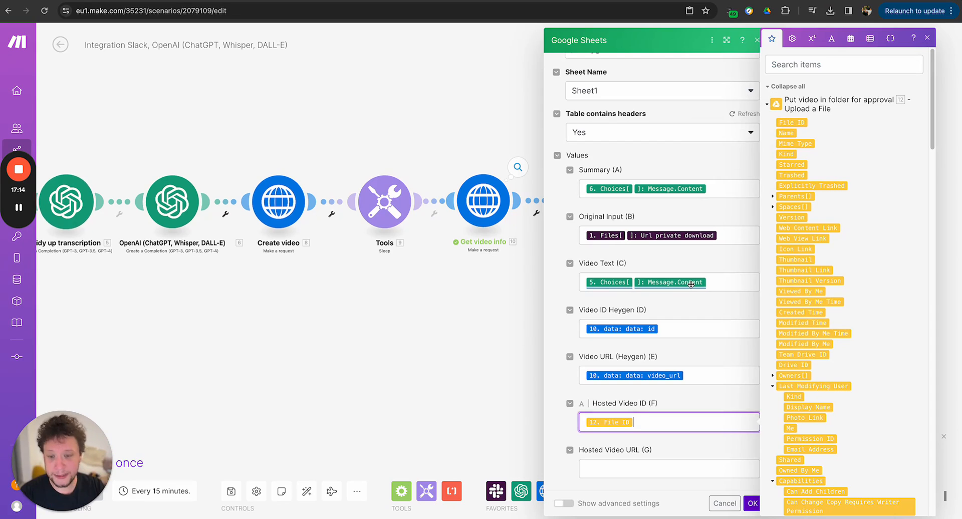
pyautogui.click(686, 470)
pyautogui.click(866, 62)
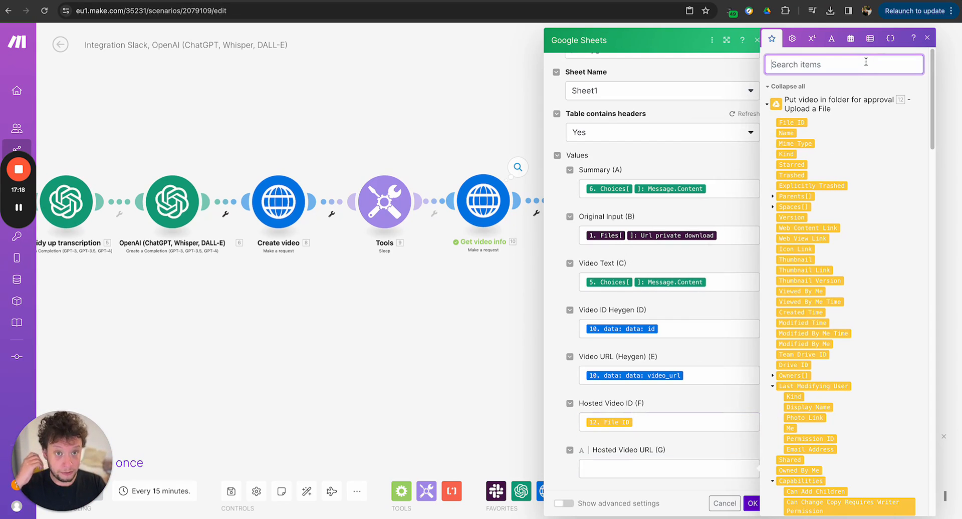
pyautogui.write('web')
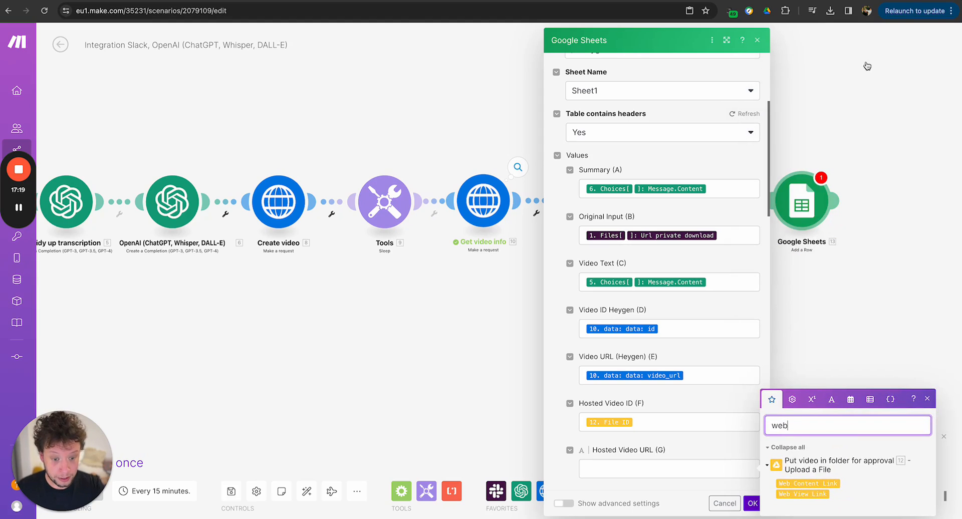
pyautogui.click(819, 483)
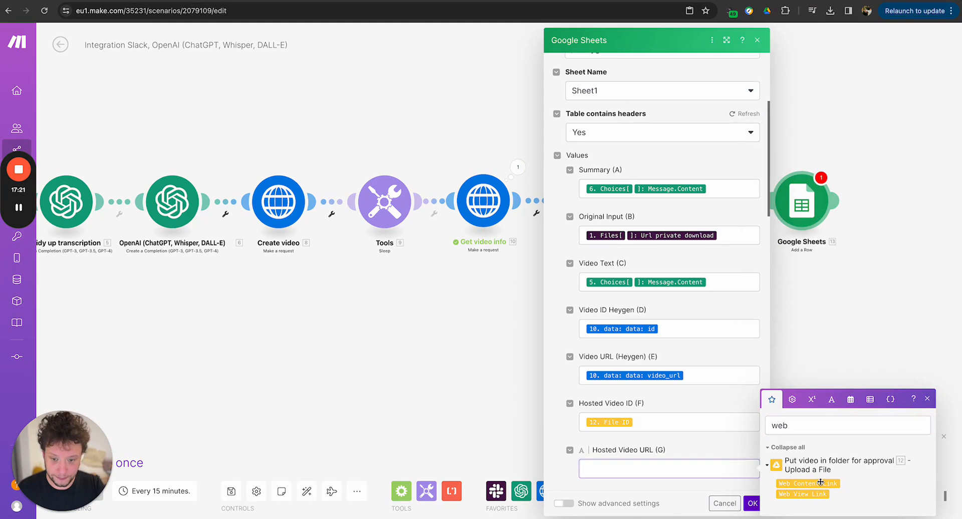
# Map the Hosted Video URL (G) column to the Drive upload's Web Content Link and save the Google Sheets module
pyautogui.click(820, 482)
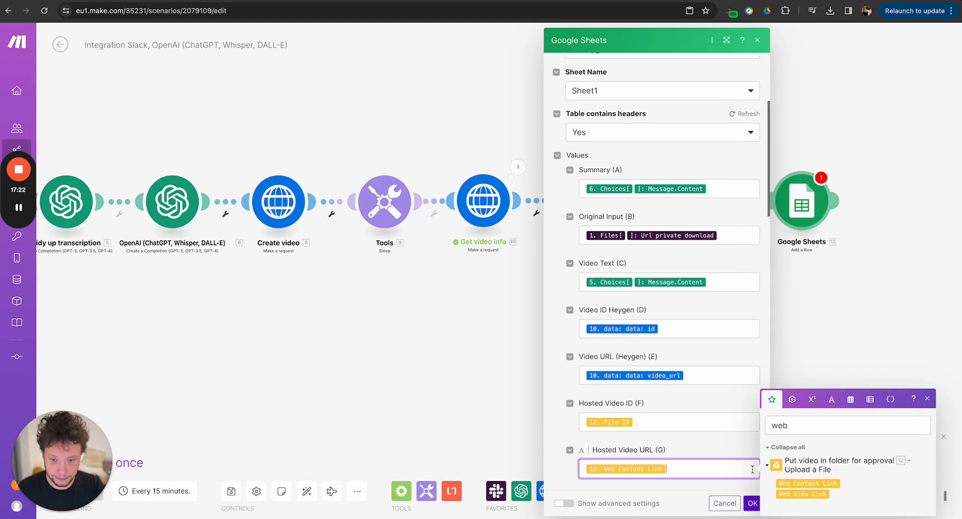
pyautogui.click(750, 505)
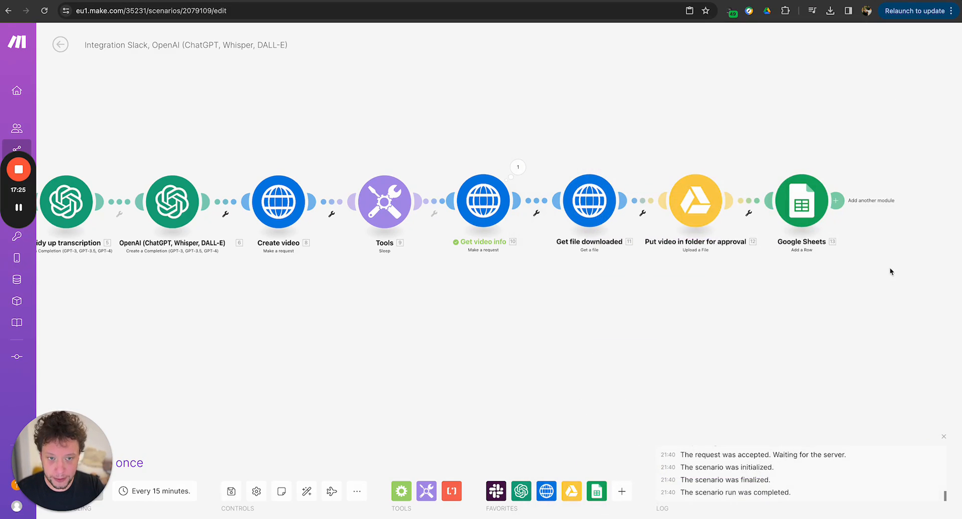
# Add a Slack Create a Message module after the Google Sheets module
pyautogui.click(840, 205)
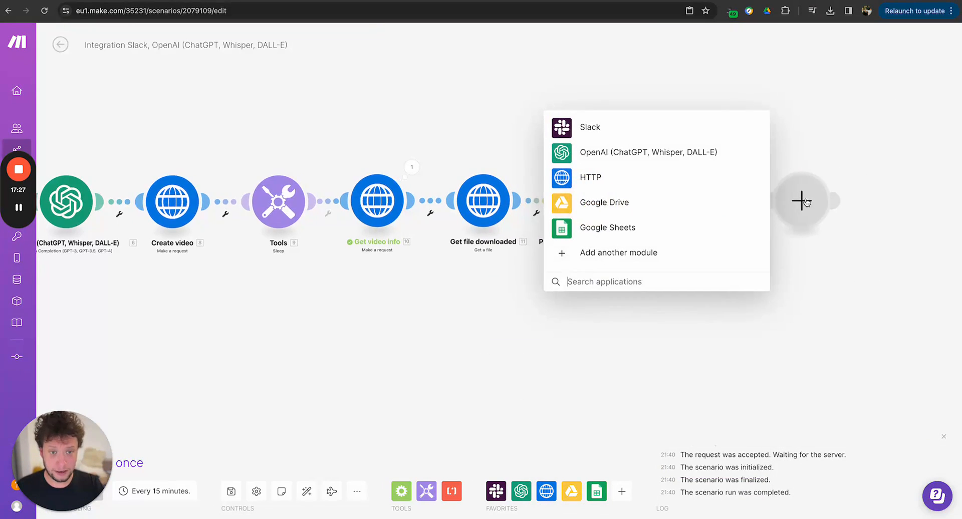
pyautogui.click(581, 125)
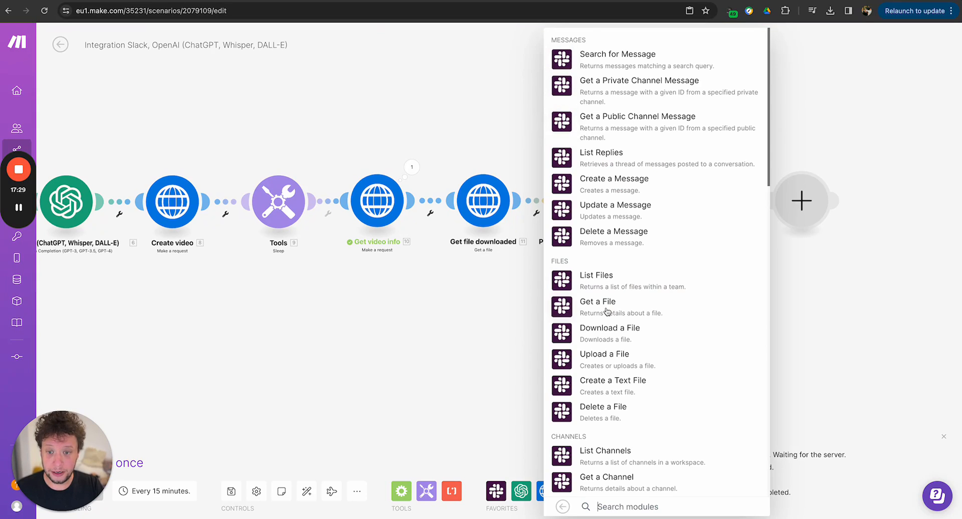
pyautogui.scroll(-1, 635, 388)
pyautogui.click(629, 189)
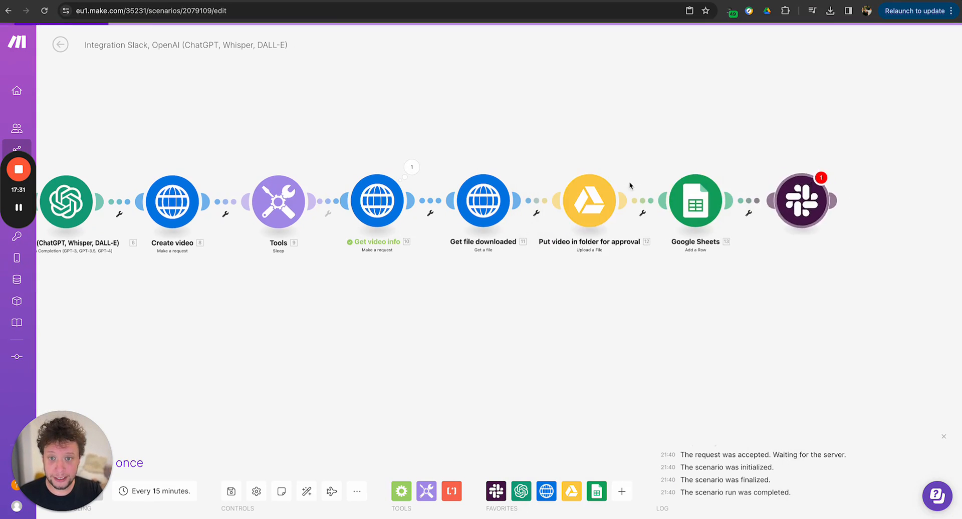
# Set the Slack message to post in the public channel general, selected from the list
pyautogui.click(630, 150)
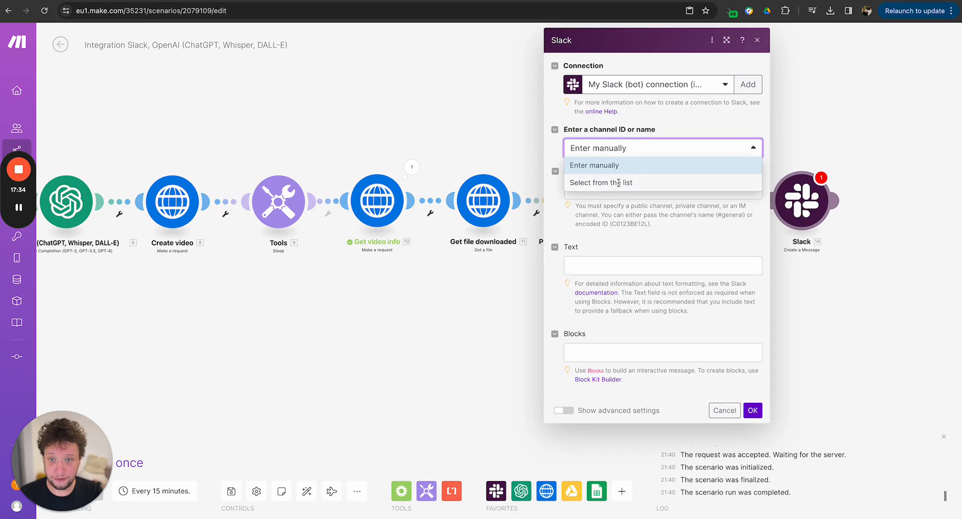
pyautogui.click(618, 183)
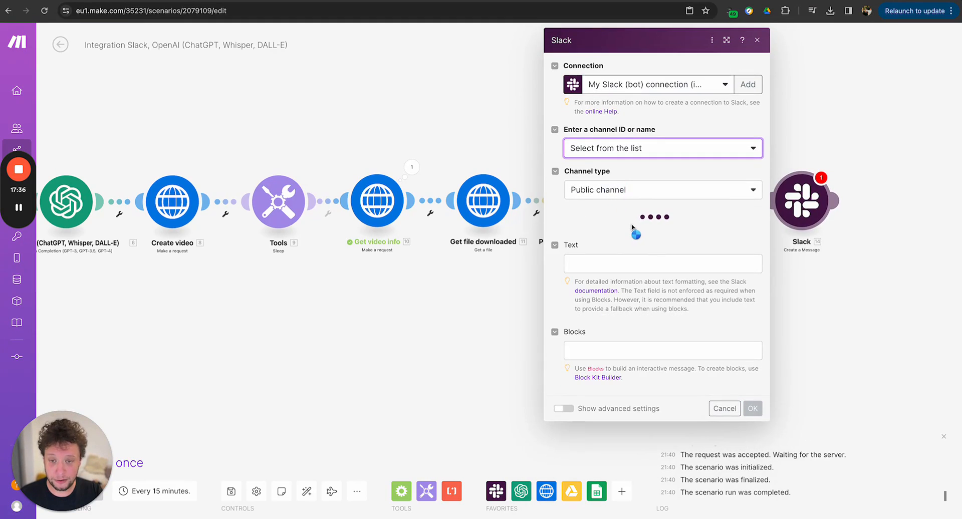
pyautogui.click(615, 230)
pyautogui.click(609, 249)
# Set the Slack message text to "Please check and approve this video", look up "web c" among the mappable items, and save the module
pyautogui.click(613, 278)
pyautogui.write('Please check and approve this video')
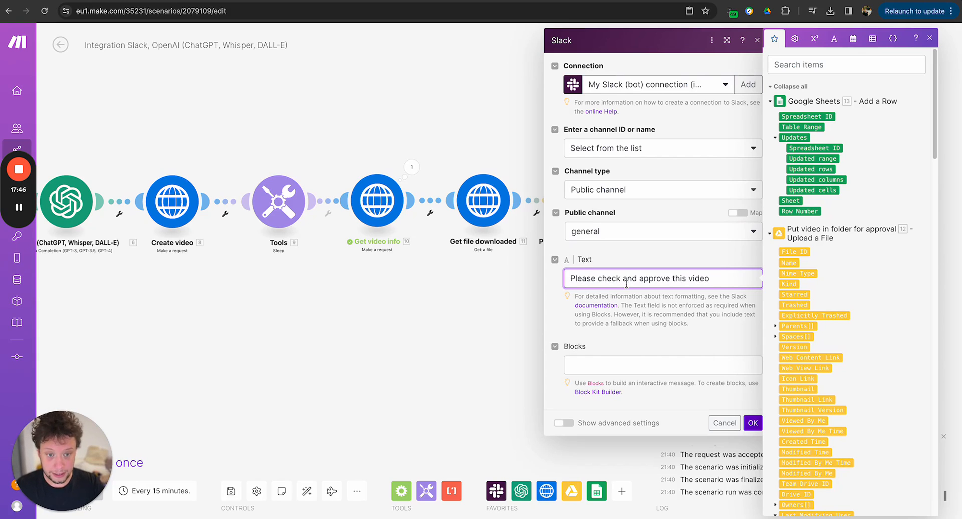
pyautogui.click(841, 60)
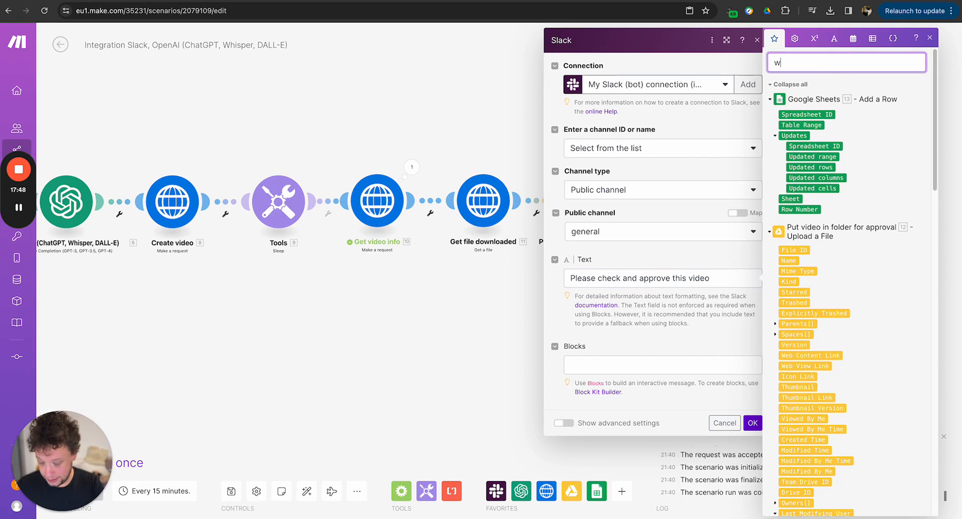
pyautogui.write('web c')
pyautogui.click(752, 423)
# Review the audio branch of the scenario from the Slack file download through to the final Slack message
pyautogui.rightClick(399, 356)
pyautogui.moveTo(361, 328); pyautogui.dragTo(460, 306)
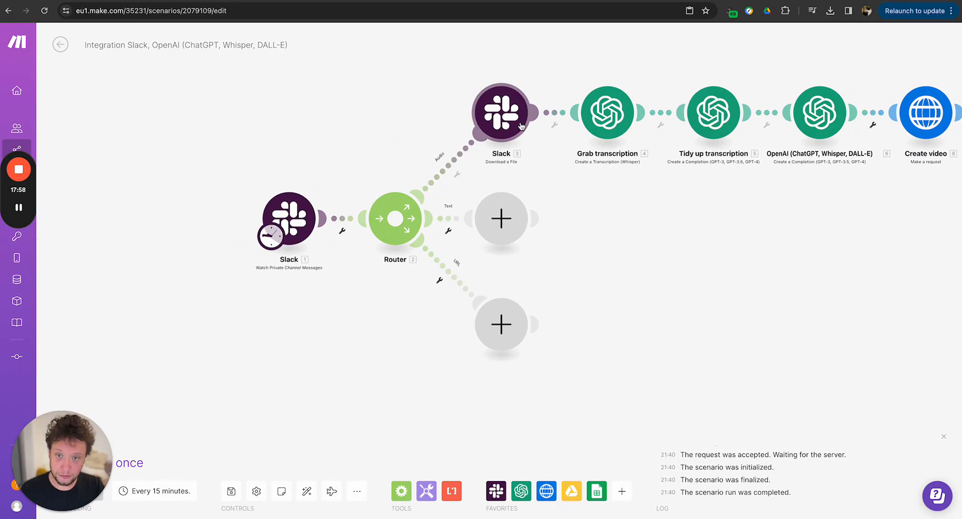
pyautogui.hscroll(4, 643, 231)
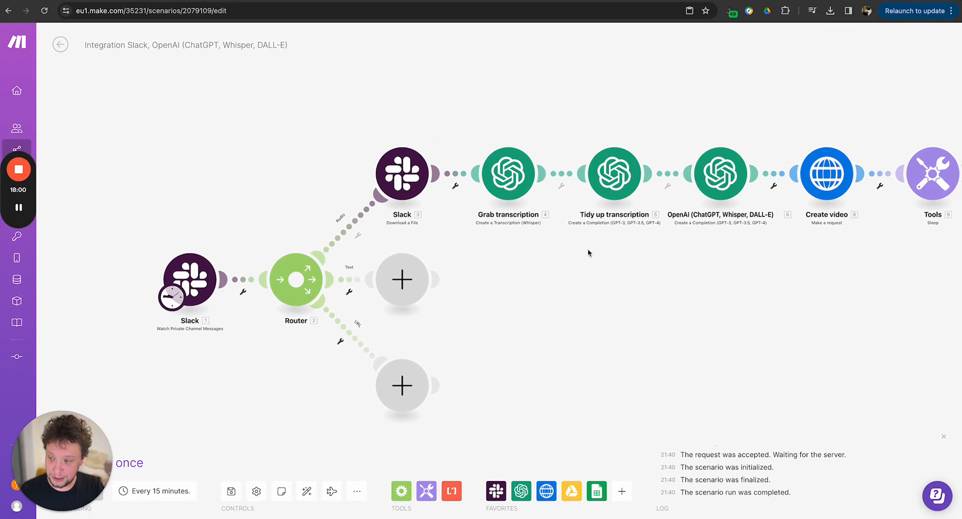
pyautogui.hscroll(3, 685, 309)
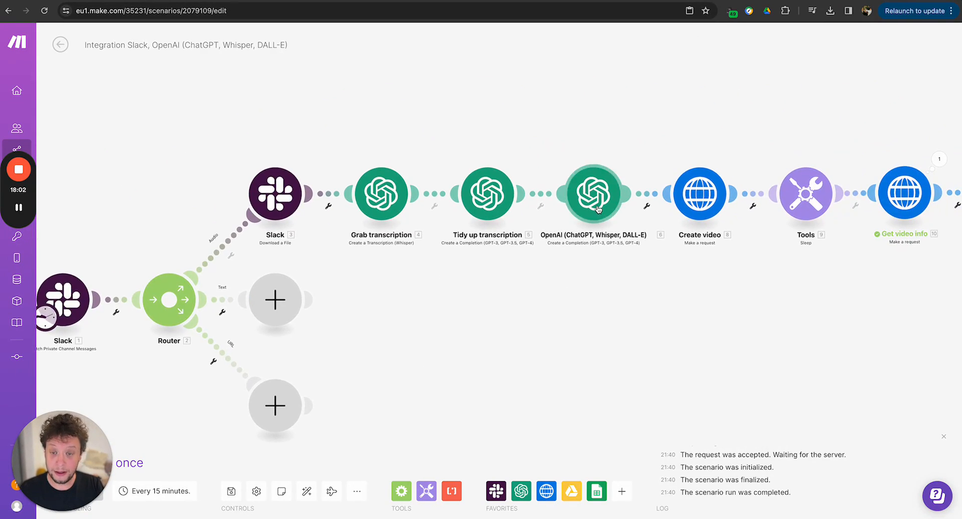
pyautogui.hscroll(4, 715, 304)
pyautogui.hscroll(5, 807, 328)
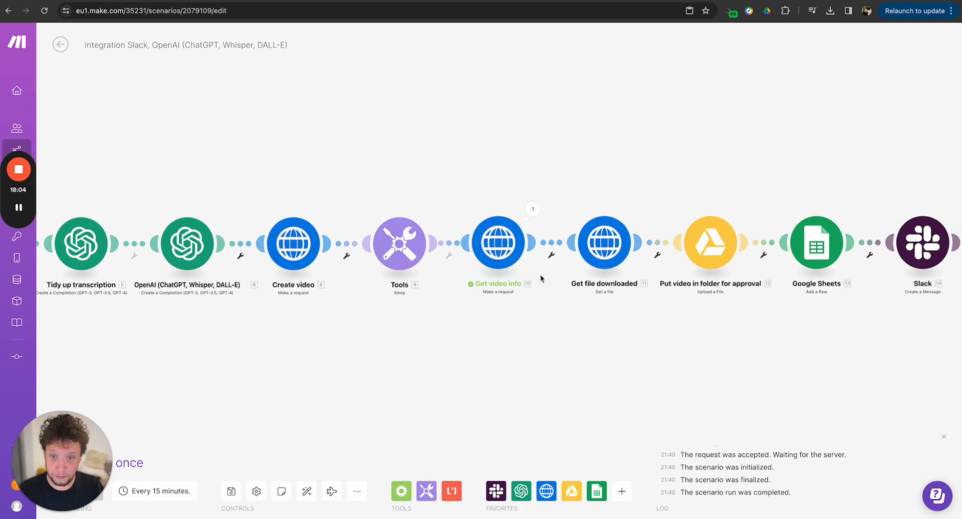
pyautogui.hscroll(3, 610, 274)
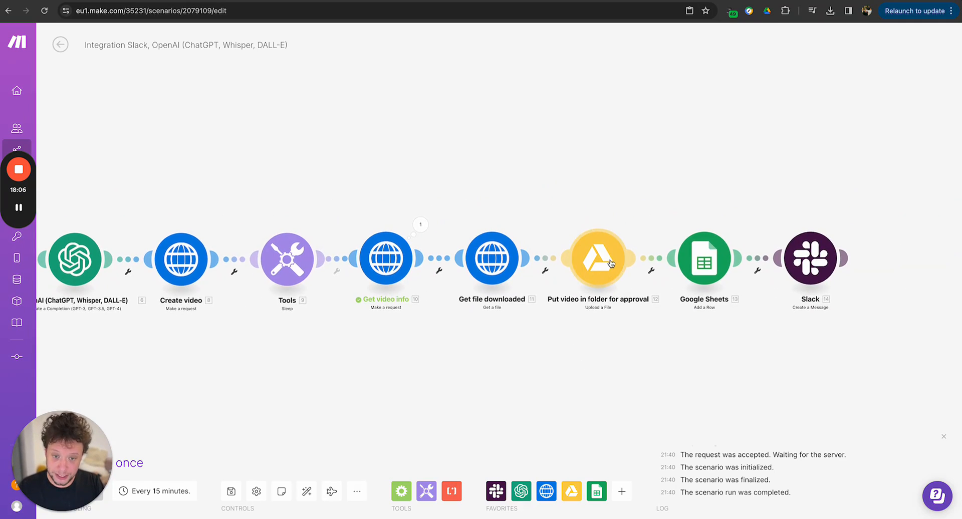
pyautogui.hscroll(-3, 813, 334)
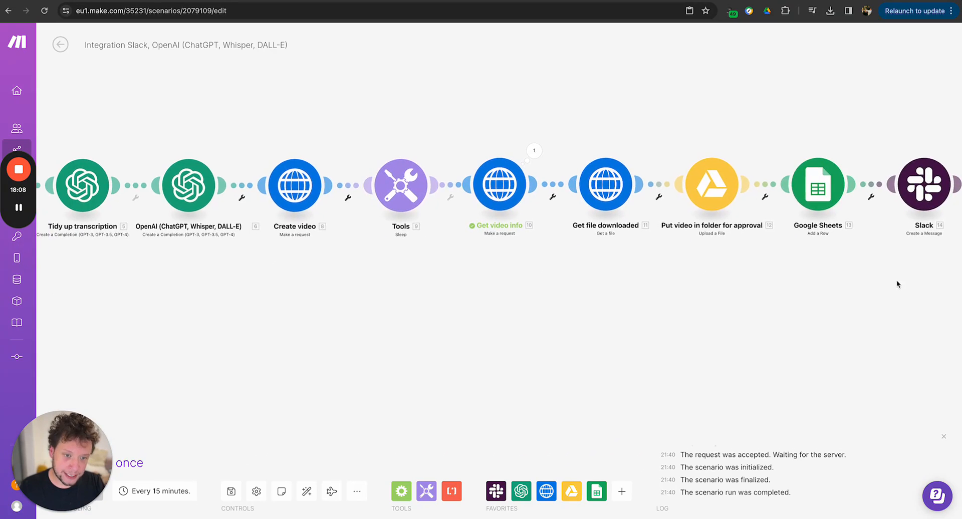
pyautogui.hscroll(-3, 637, 332)
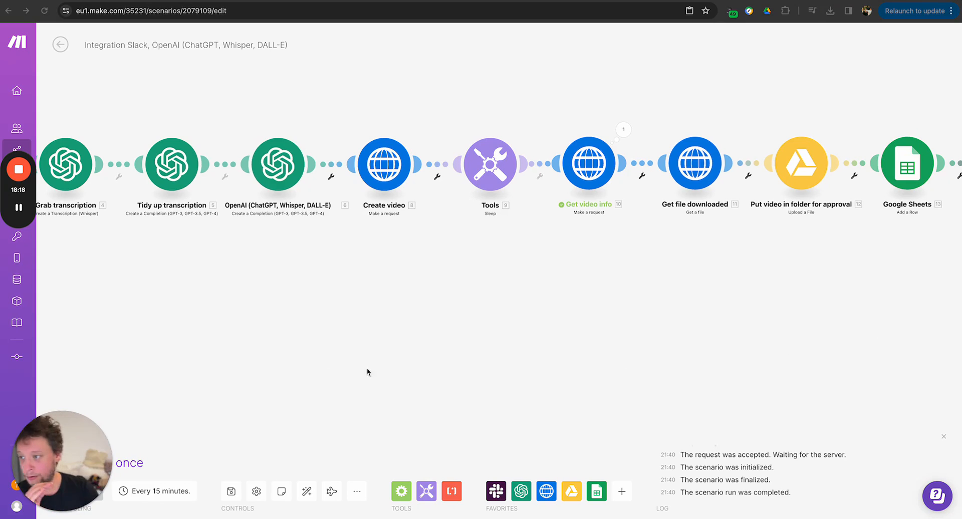
# Duplicate the audio branch's modules from Tidy up transcription through the final Slack message
pyautogui.rightClick(255, 333)
pyautogui.moveTo(203, 274); pyautogui.dragTo(422, 282)
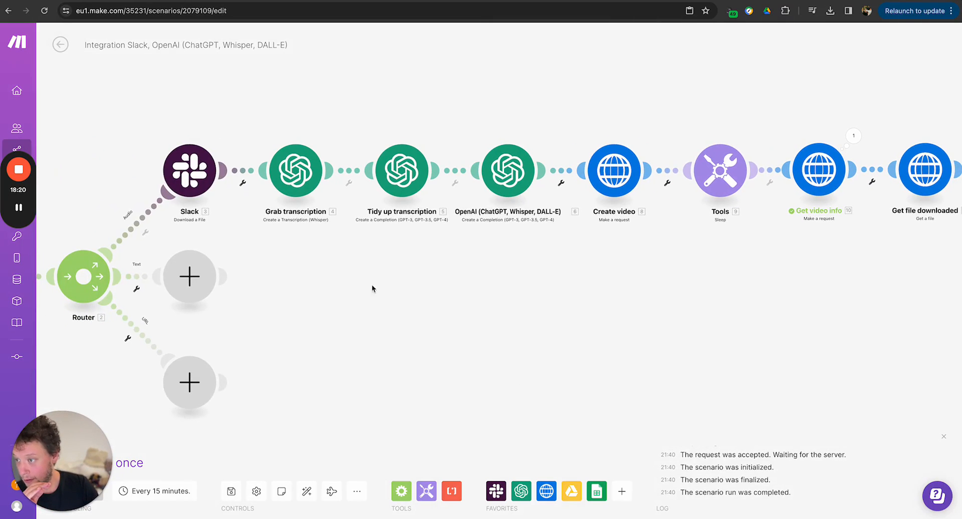
pyautogui.moveTo(286, 315); pyautogui.dragTo(446, 298)
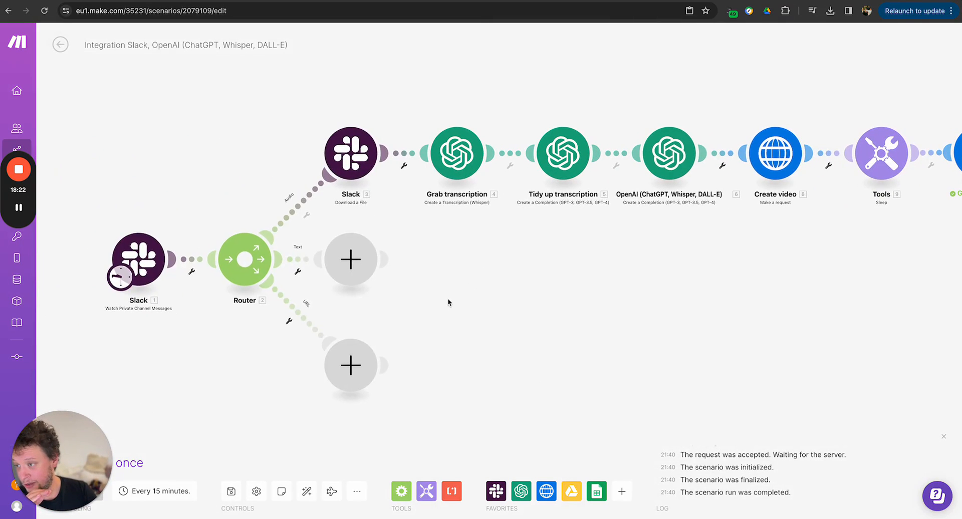
pyautogui.click(514, 157)
pyautogui.click(547, 195)
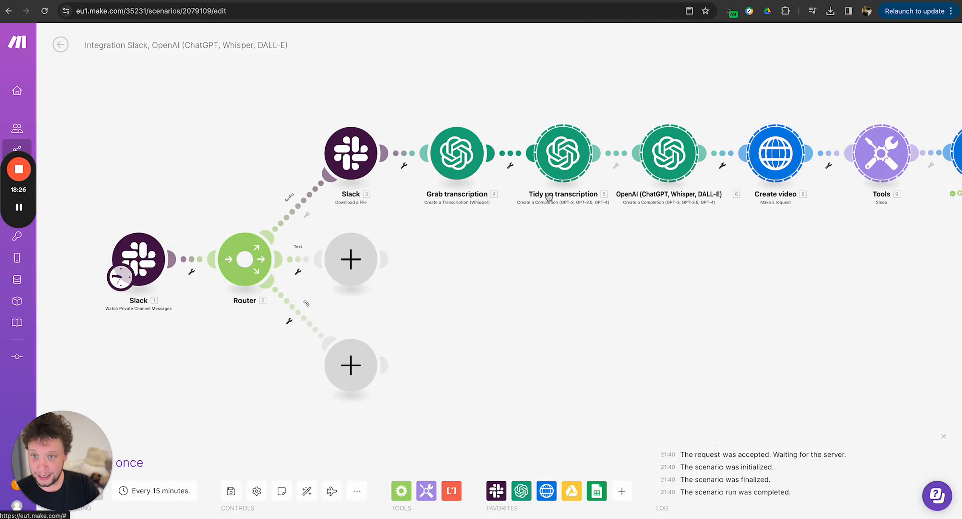
pyautogui.press('super+c')
pyautogui.press('super+v')
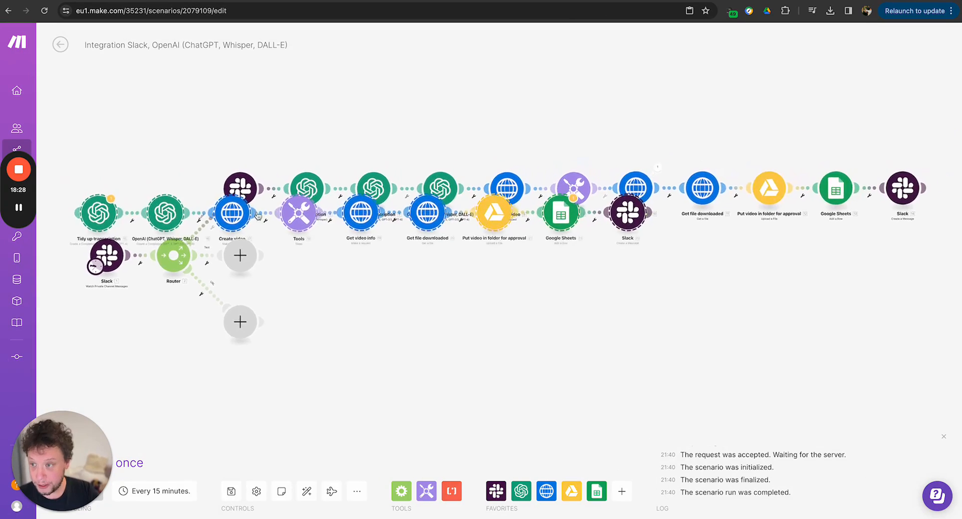
# Place the duplicated modules beside the router and attach them to its Text route in place of the empty module
pyautogui.moveTo(100, 220); pyautogui.dragTo(325, 281)
pyautogui.rightClick(240, 256)
pyautogui.click(264, 279)
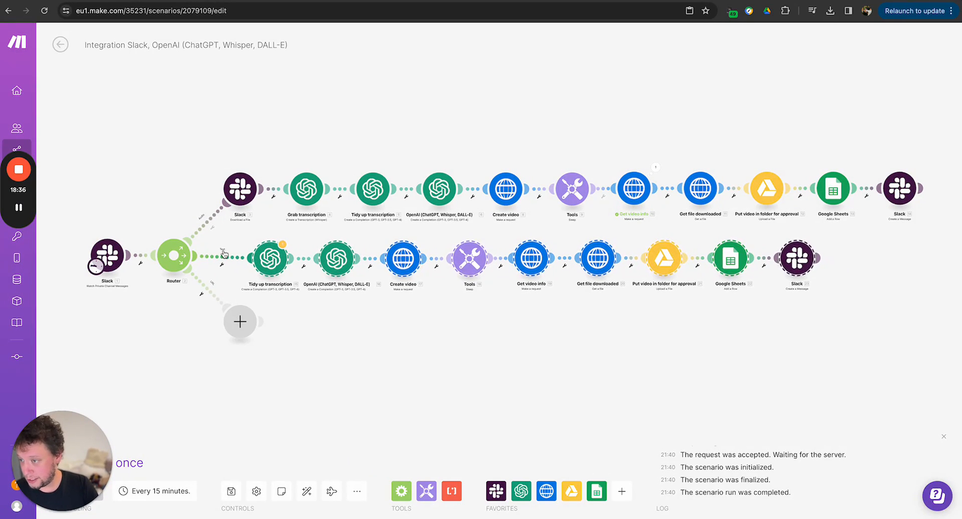
# Set the Text route's filter to require that the Slack message's Text exists
pyautogui.click(224, 264)
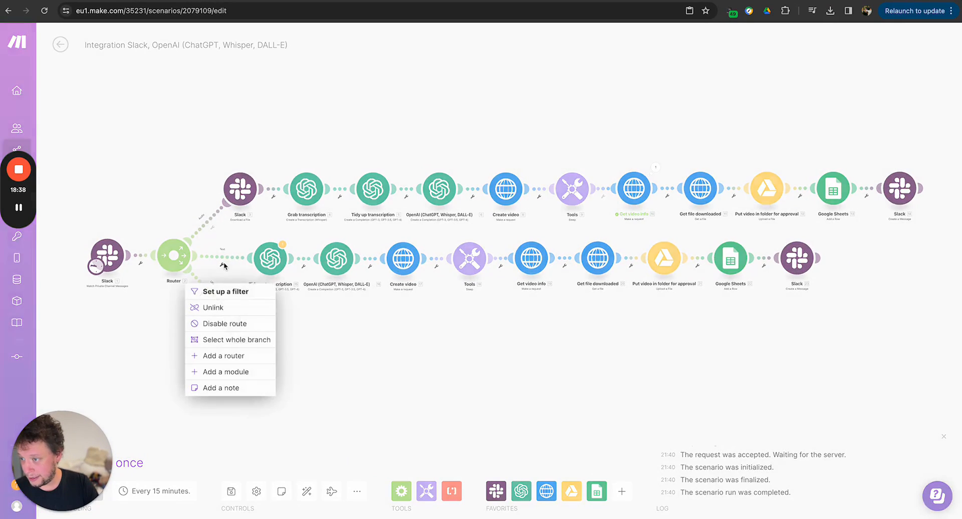
pyautogui.click(226, 290)
pyautogui.click(296, 286)
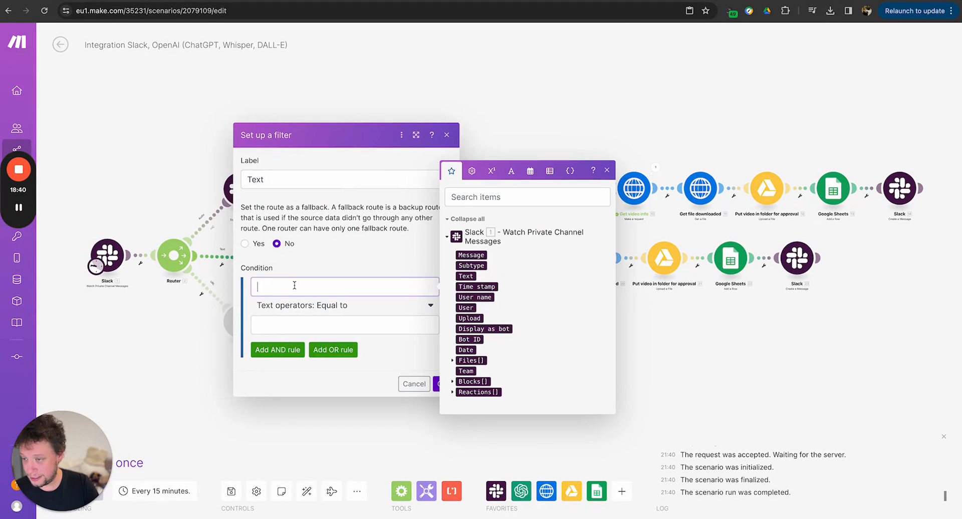
pyautogui.click(466, 276)
pyautogui.click(342, 310)
pyautogui.click(335, 351)
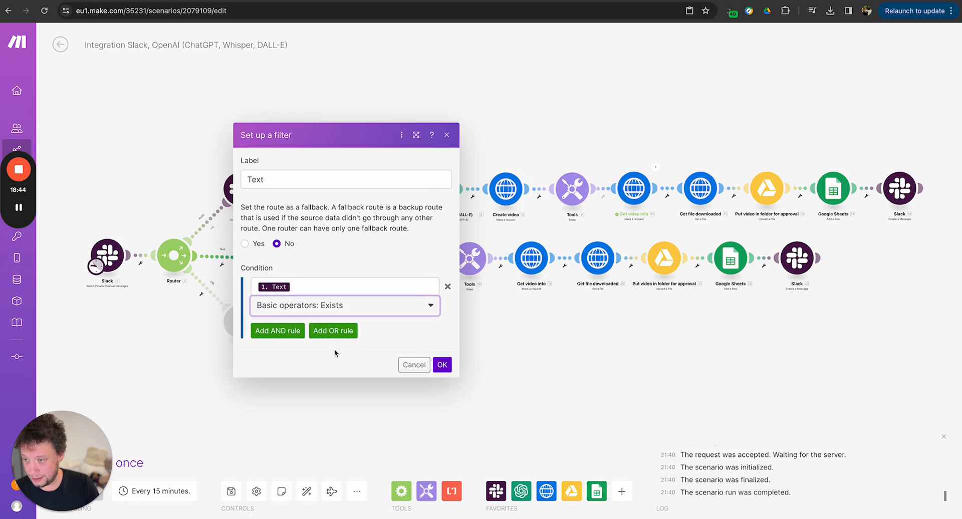
# Add an AND rule to the Text filter that Text does not contain (case insensitive) "www", then save and recheck the filter
pyautogui.click(280, 331)
pyautogui.click(306, 317)
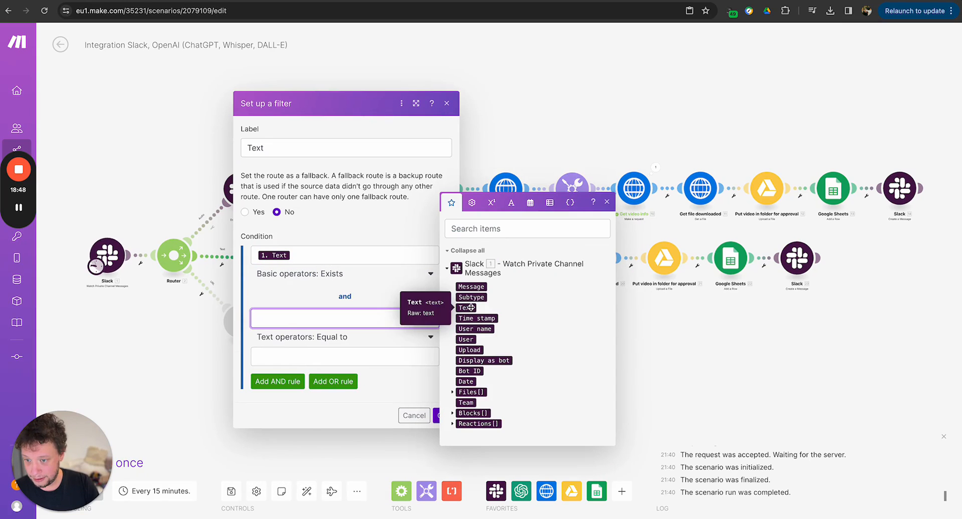
pyautogui.click(471, 307)
pyautogui.click(346, 337)
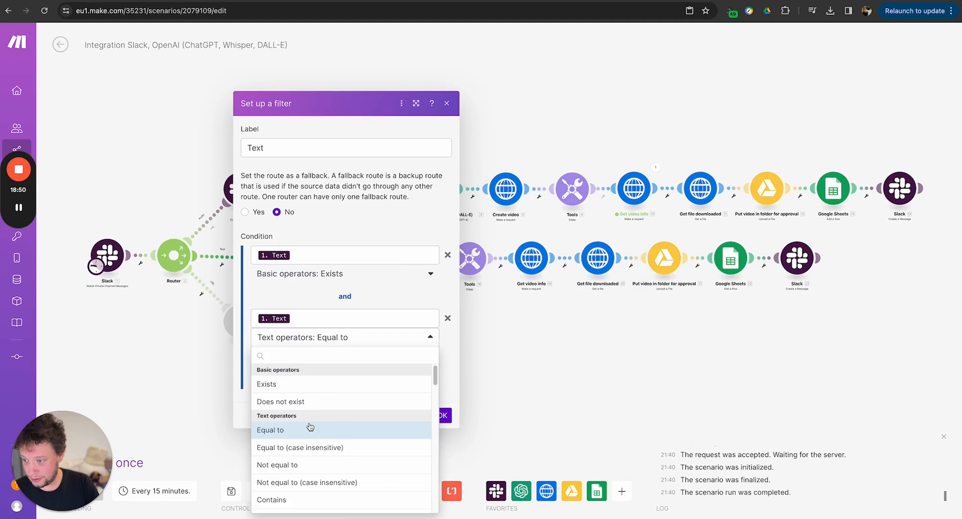
pyautogui.scroll(-3, 310, 427)
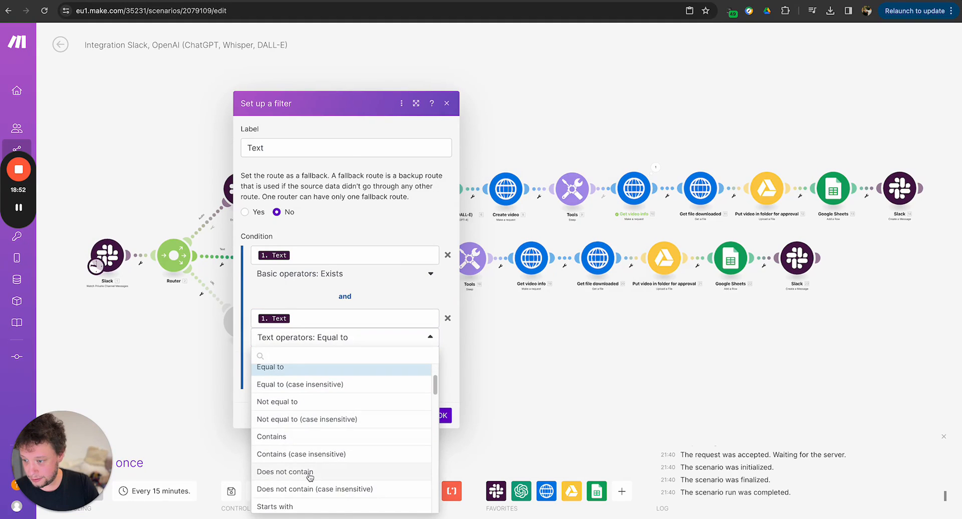
pyautogui.click(310, 488)
pyautogui.click(320, 362)
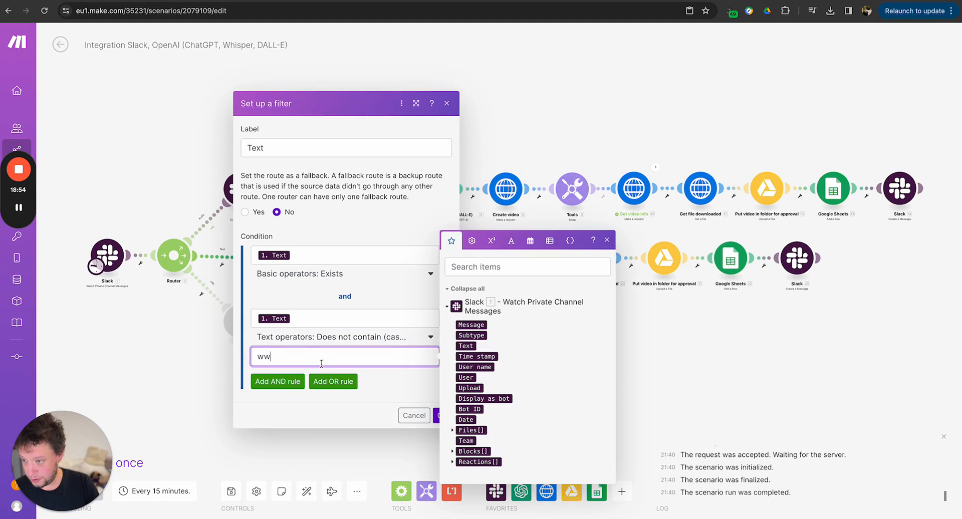
pyautogui.click(437, 415)
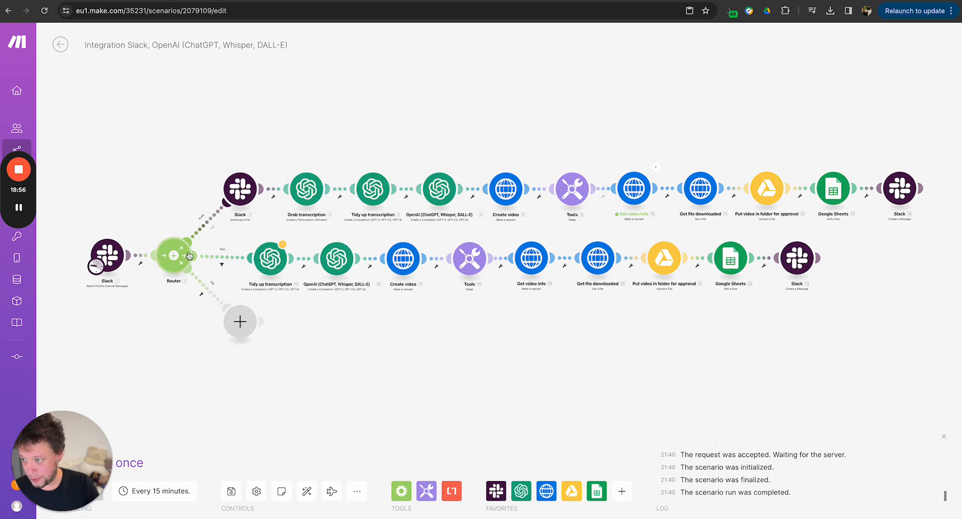
pyautogui.click(225, 256)
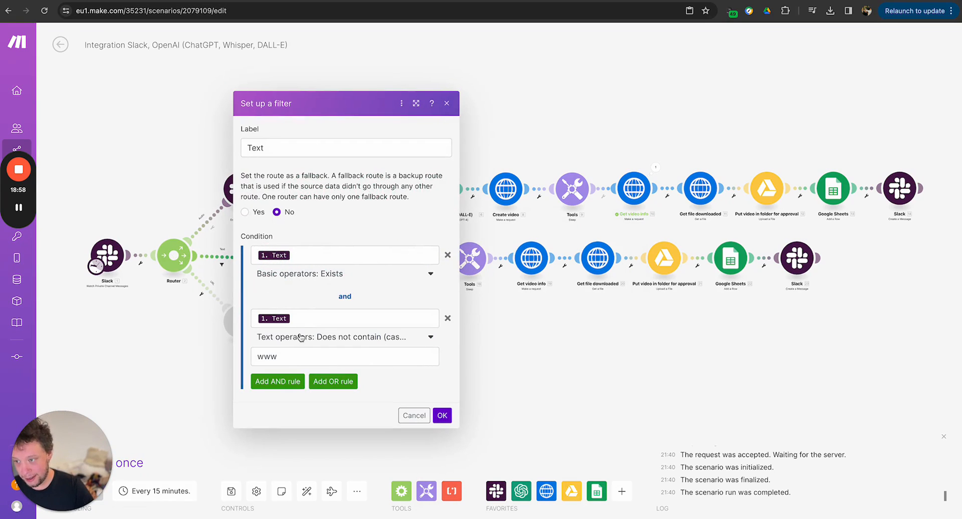
pyautogui.click(414, 415)
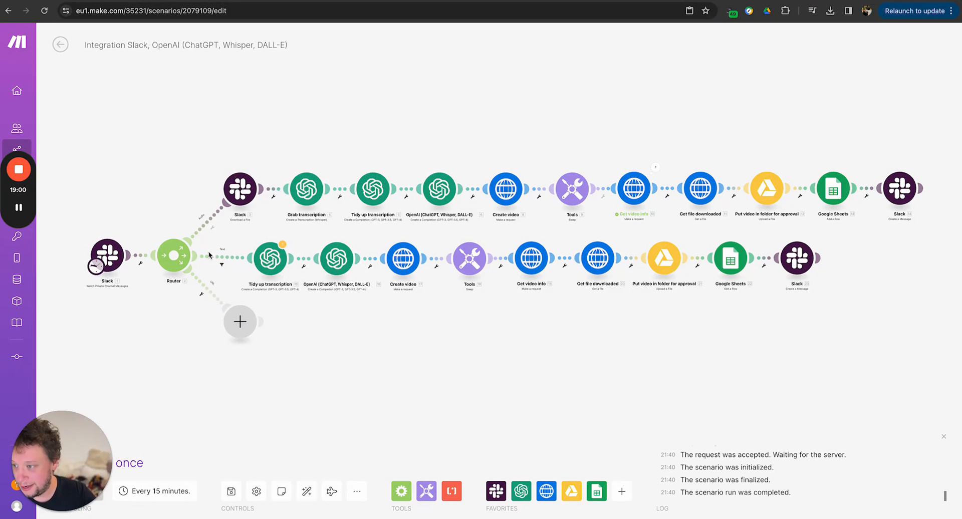
# Set the Audio route's filter to require that the Slack Files[] Url private download exists, and save it
pyautogui.click(213, 227)
pyautogui.click(280, 251)
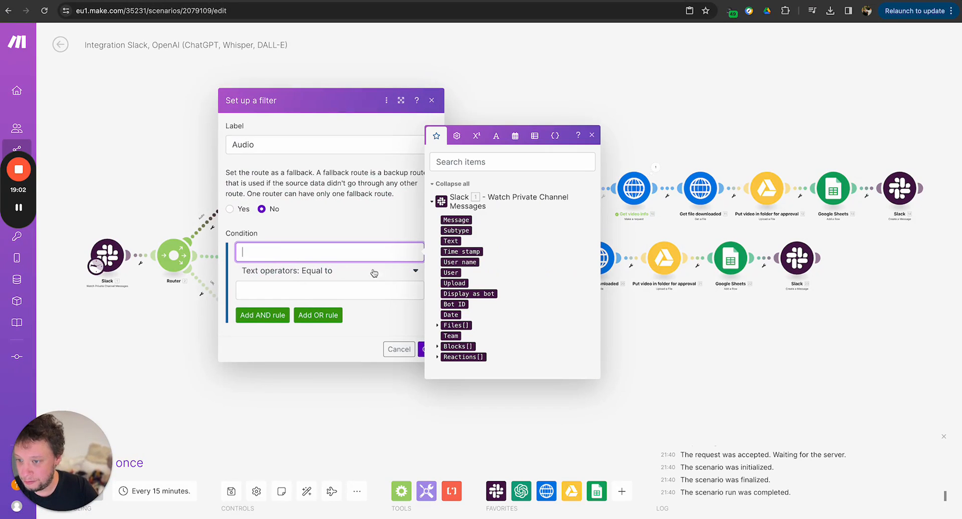
pyautogui.click(437, 326)
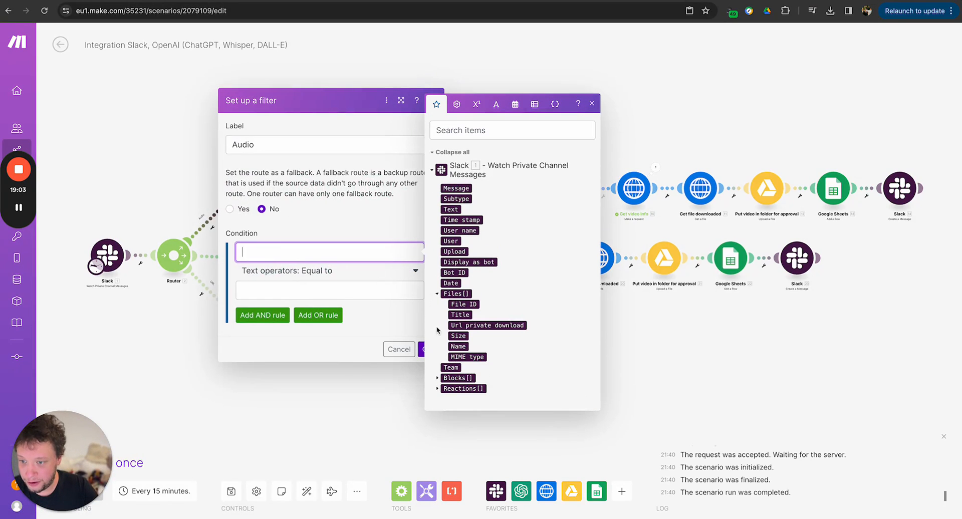
pyautogui.click(473, 326)
pyautogui.click(245, 272)
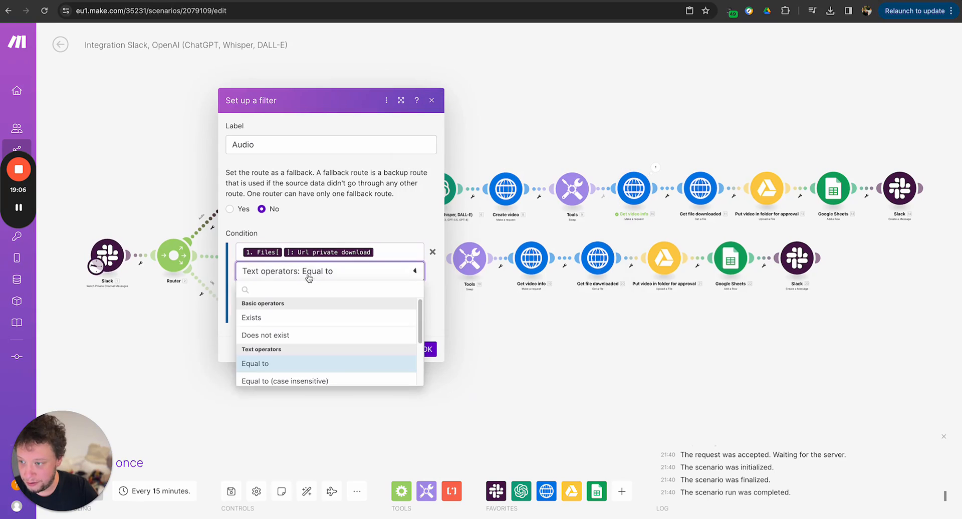
pyautogui.click(299, 321)
pyautogui.click(426, 330)
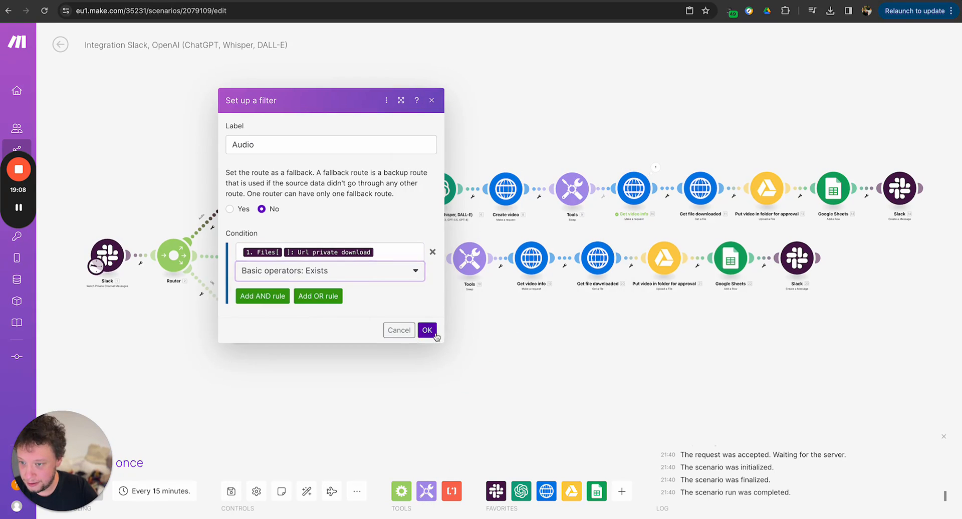
pyautogui.click(205, 290)
pyautogui.click(230, 275)
pyautogui.click(426, 415)
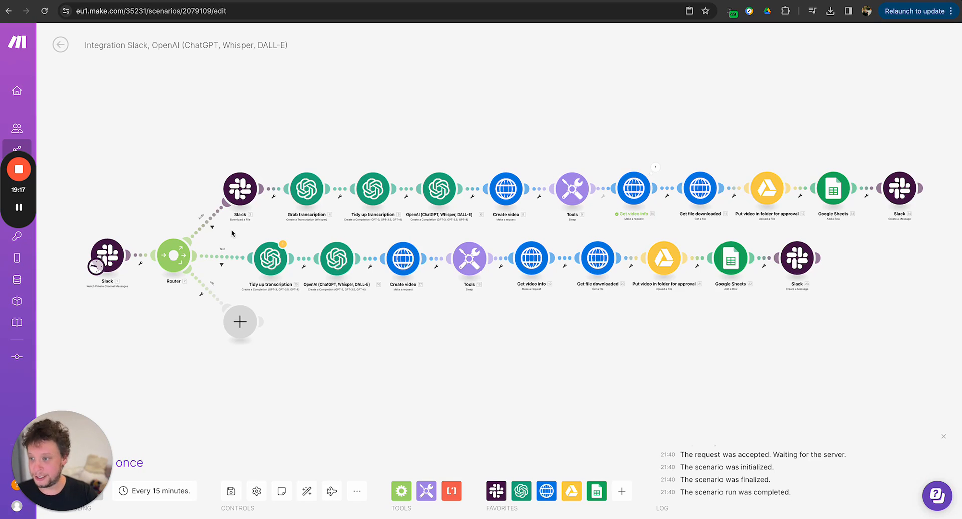
# Replace the transcription variable in the Text route's Tidy up transcription prompt with the Slack message's Text
pyautogui.click(270, 258)
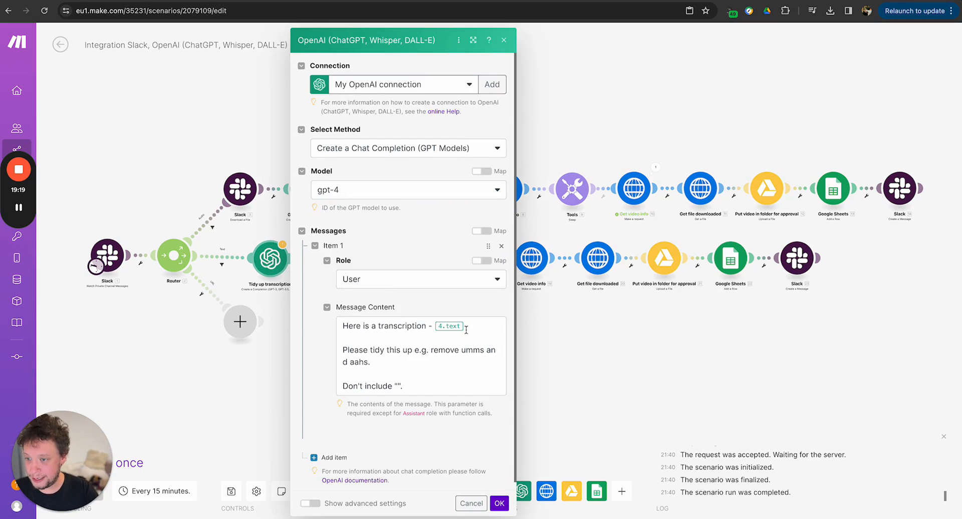
pyautogui.click(463, 326)
pyautogui.press('BackSpace')
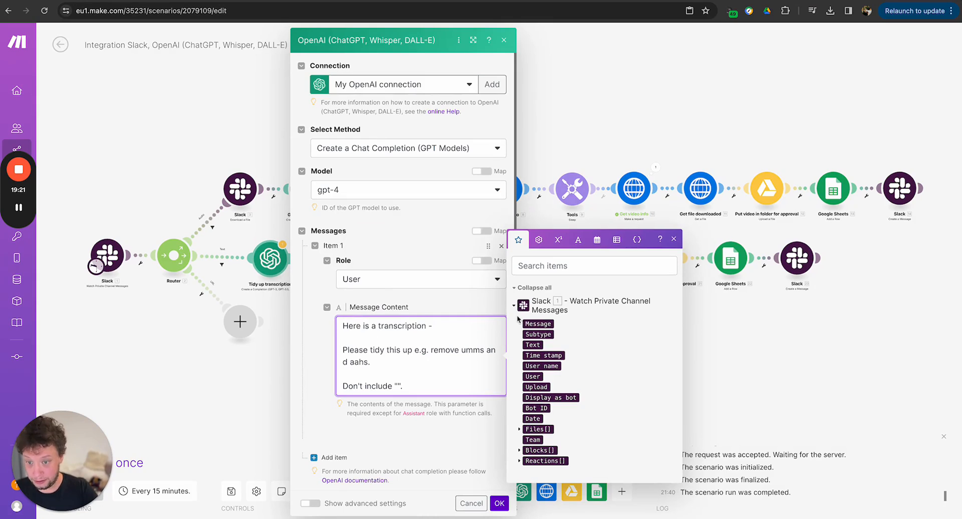
pyautogui.click(533, 344)
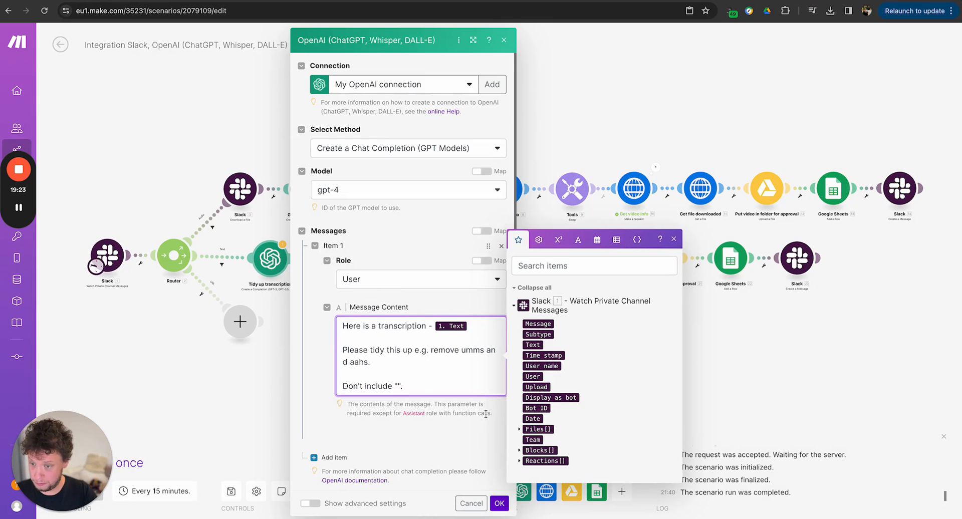
# Reword the tidy-up prompt's example to "remove and mistakes or poor grammar", save it, and check the following OpenAI module's prompt
pyautogui.moveTo(463, 349); pyautogui.dragTo(373, 362)
pyautogui.write('and mistakes or poor grammar')
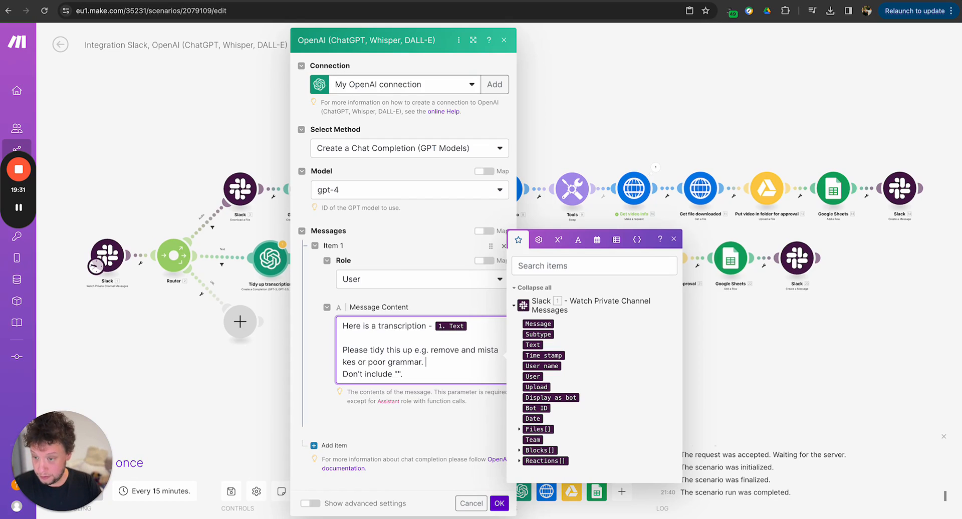
pyautogui.press('Return')
pyautogui.click(506, 506)
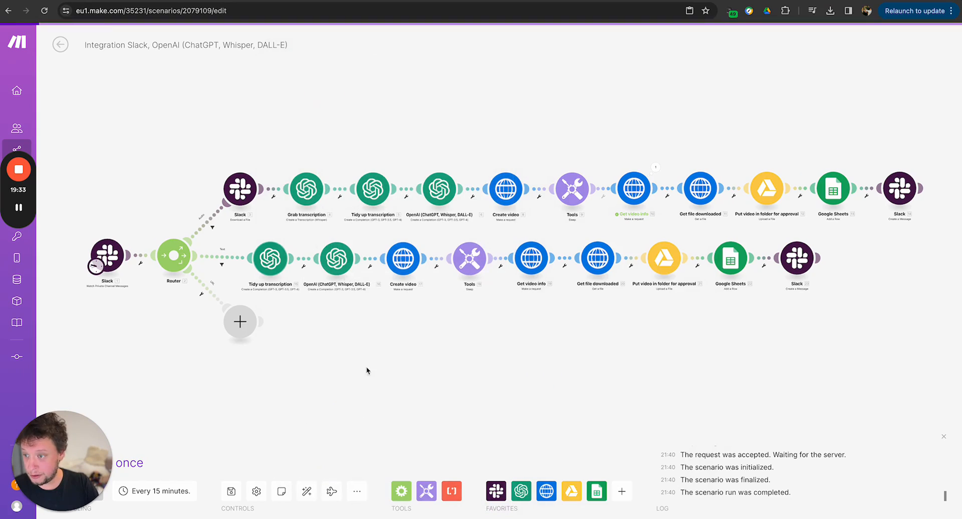
pyautogui.click(346, 264)
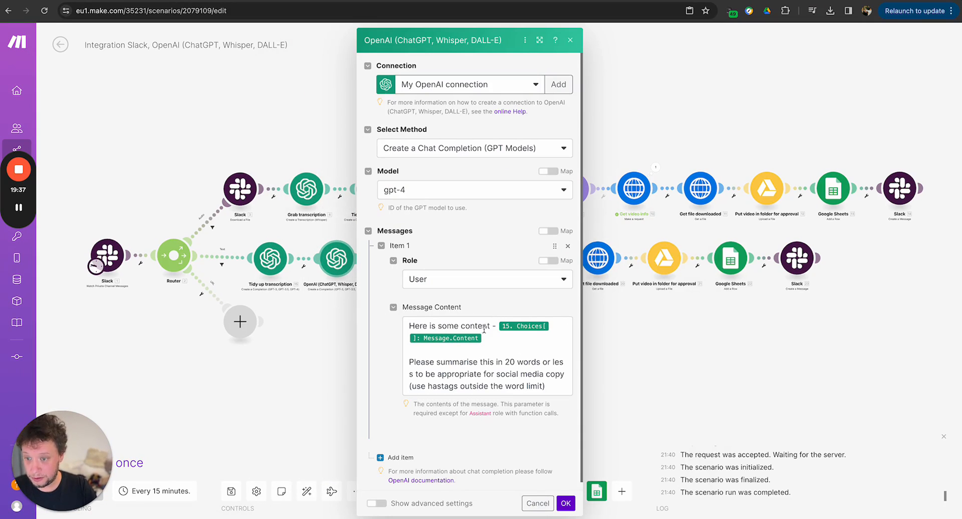
pyautogui.click(610, 344)
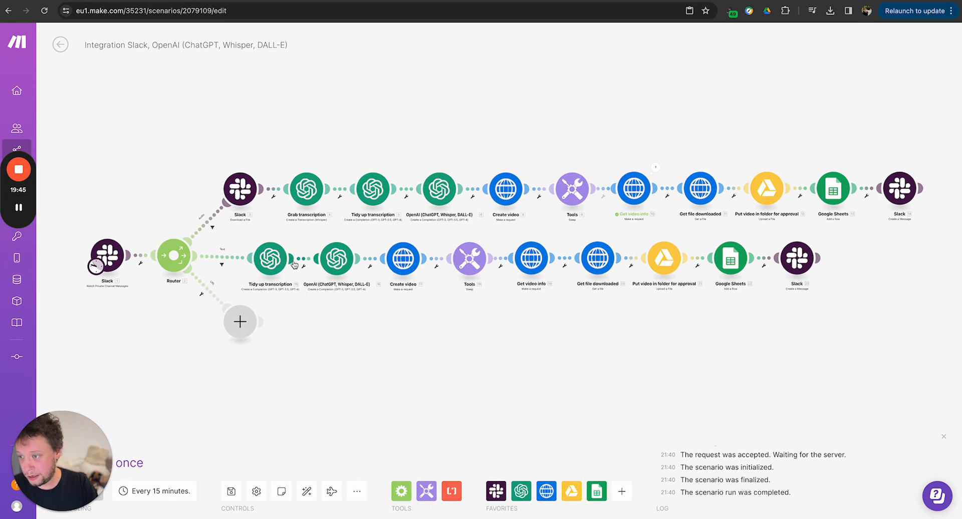
# Add an OpenAI chat completion module to the router's third route, using model GPT-4 and one message item with role User
pyautogui.click(241, 322)
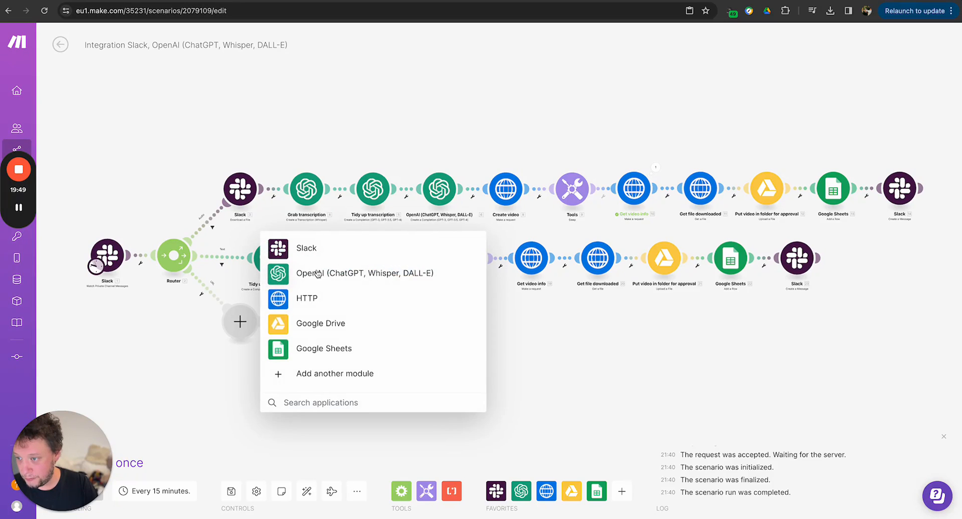
pyautogui.click(300, 273)
pyautogui.click(334, 209)
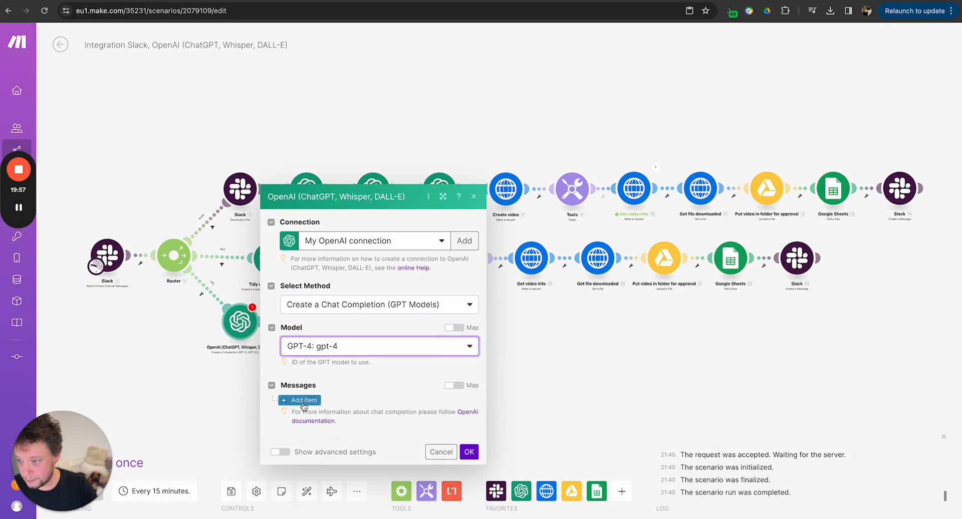
pyautogui.click(302, 400)
pyautogui.click(347, 344)
pyautogui.click(353, 370)
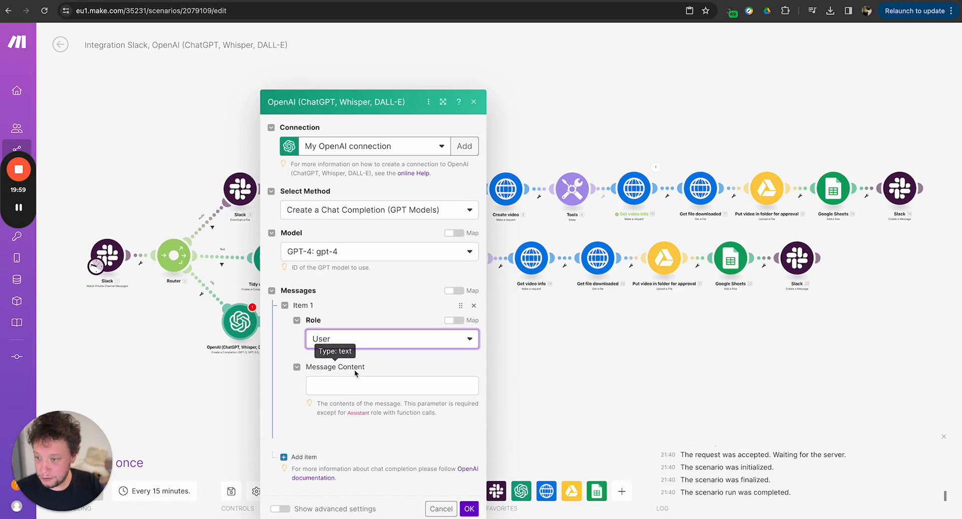
# Write the message "Here is a website - [Slack Text]. Please summarise the content in less than 500 words", mapping the Slack message's Text
pyautogui.click(354, 384)
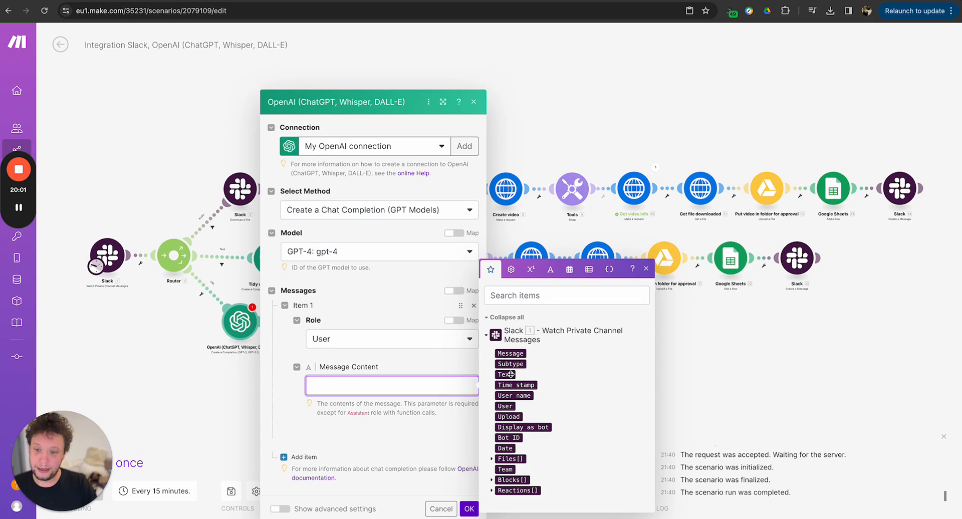
pyautogui.write('Here is a we')
pyautogui.write('bsite -')
pyautogui.click(504, 374)
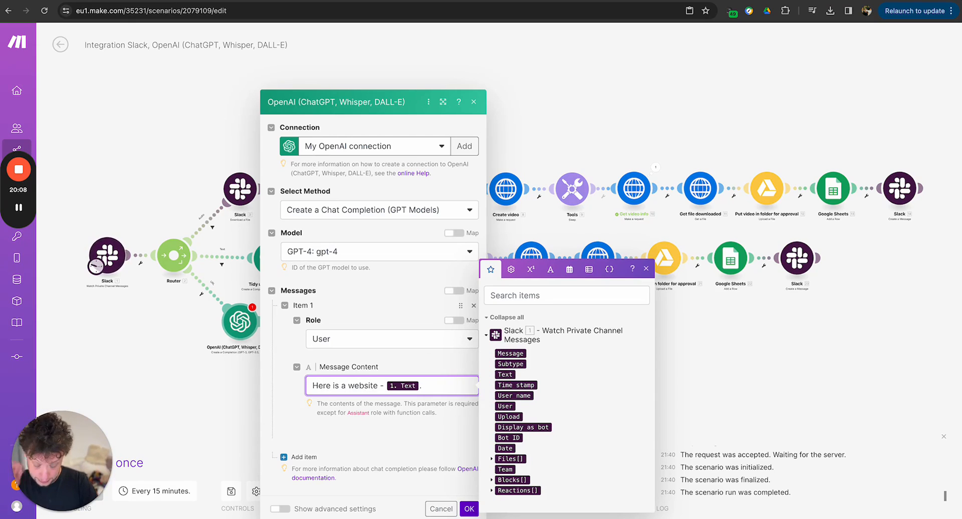
pyautogui.write('. Text.')
pyautogui.press('Return')
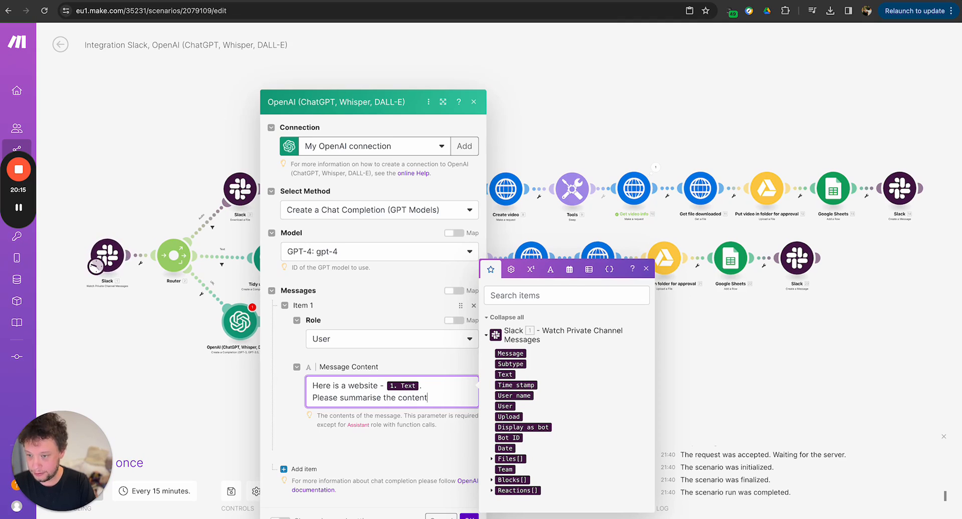
pyautogui.write('Please summarise the content in less than 500 words')
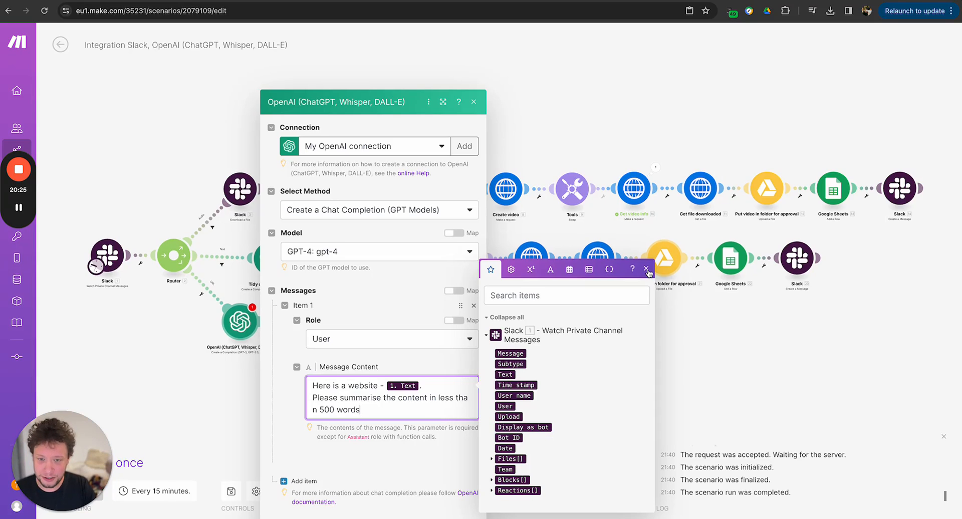
pyautogui.click(646, 270)
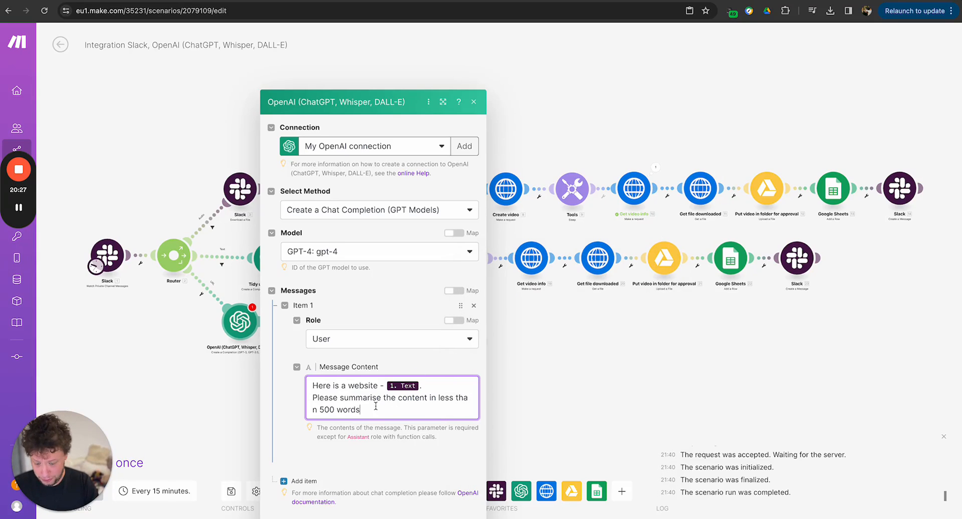
# Add the line "Don't use "" at any point!!!" to the website prompt and save the module
pyautogui.press('Return')
pyautogui.write('Don\'t use "" at any poin')
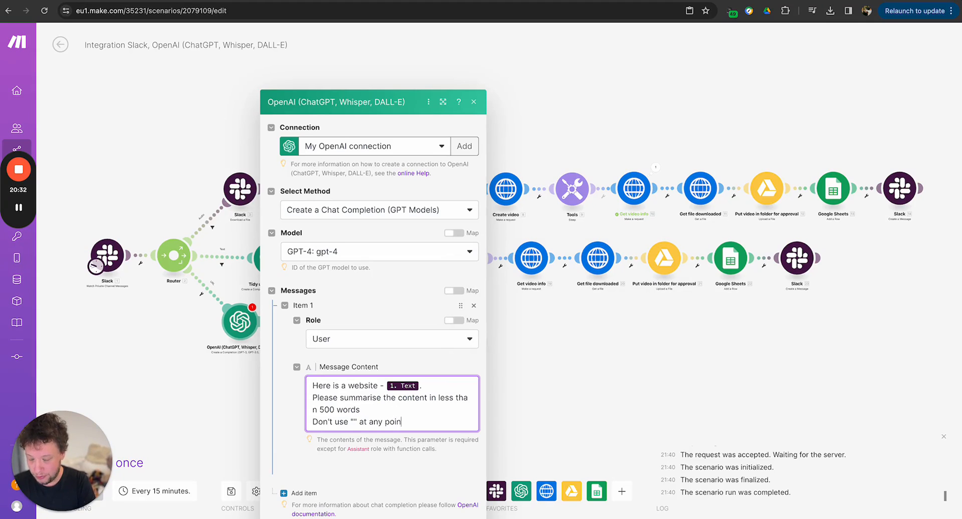
pyautogui.click(463, 474)
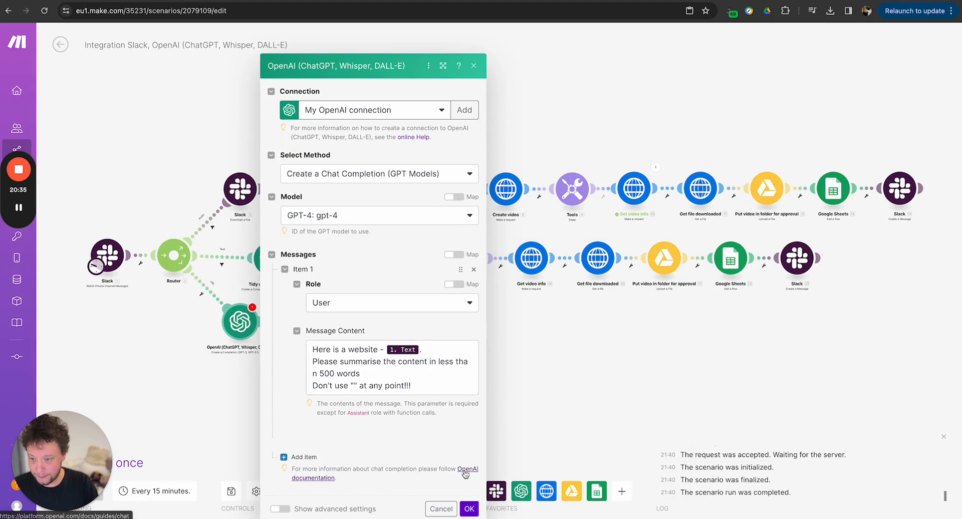
pyautogui.click(469, 509)
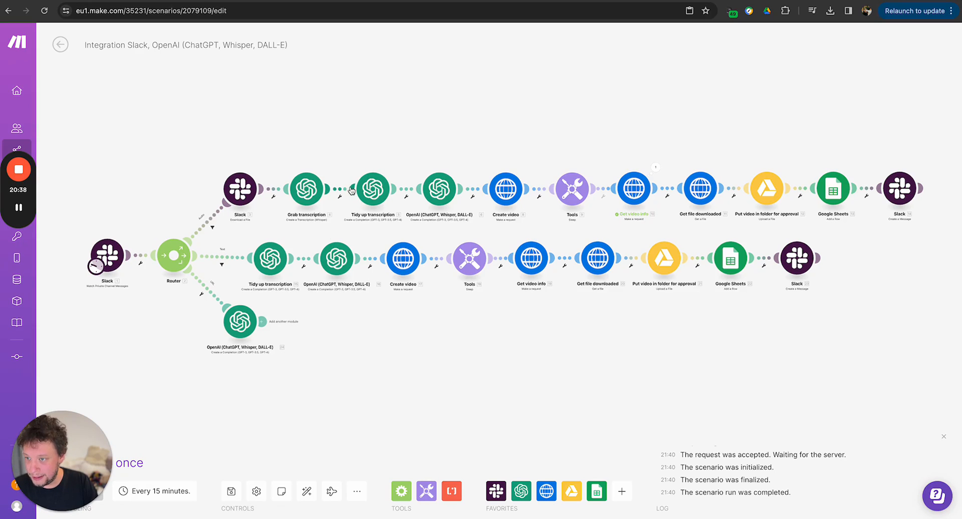
# Duplicate the Audio route's modules from the social media copy OpenAI module through to the final Slack message
pyautogui.click(408, 191)
pyautogui.click(443, 229)
pyautogui.press('super+c')
pyautogui.press('super+v')
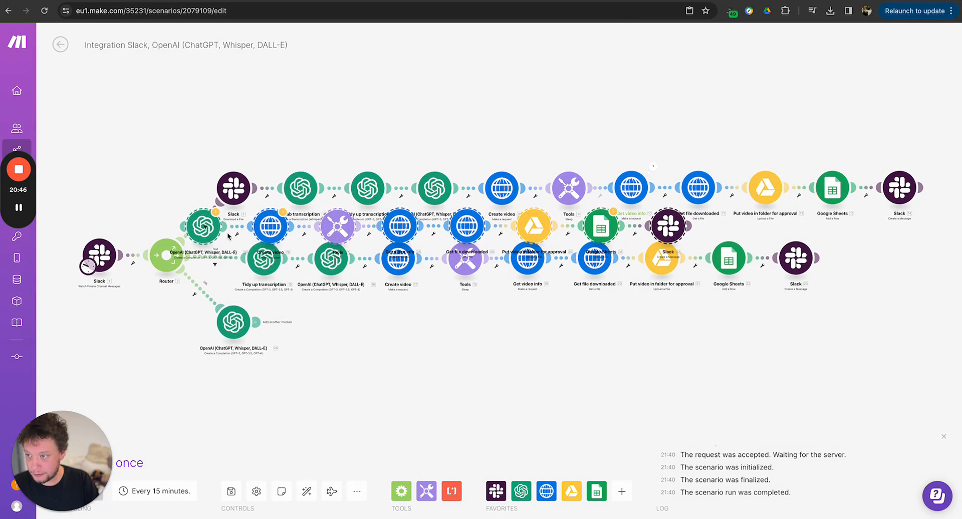
pyautogui.click(151, 173)
pyautogui.click(206, 232)
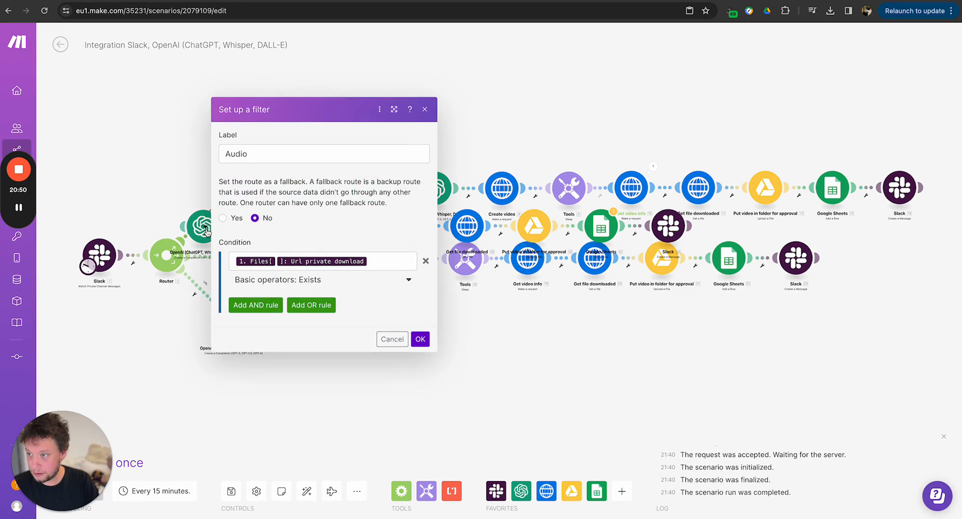
pyautogui.click(393, 340)
# Move the duplicated modules below, attach their first OpenAI module to the website summary module, and auto-align the scenario
pyautogui.moveTo(337, 227); pyautogui.dragTo(461, 408)
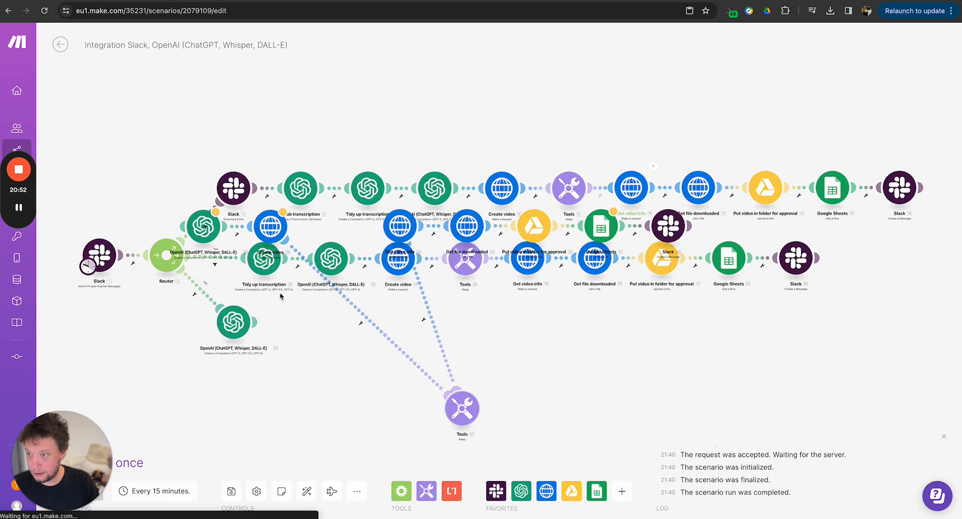
pyautogui.moveTo(274, 228); pyautogui.dragTo(404, 410)
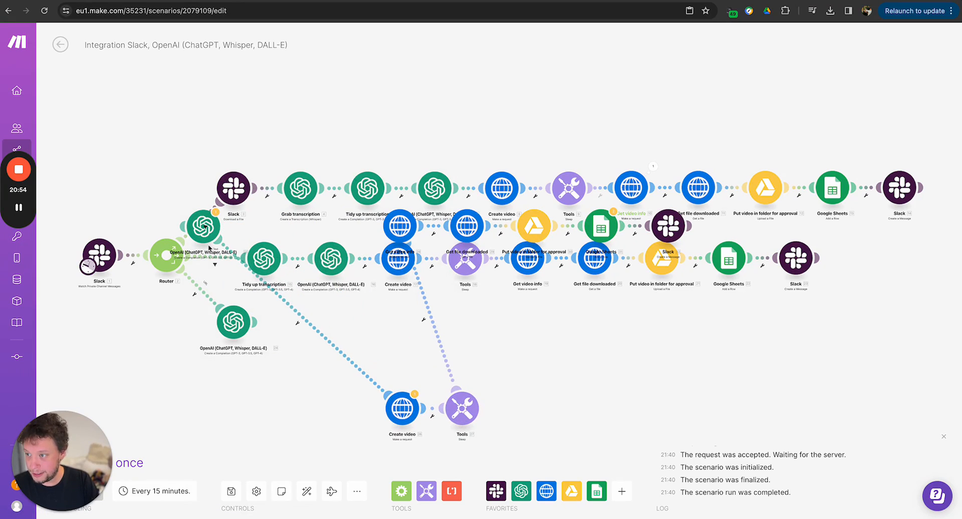
pyautogui.moveTo(206, 228); pyautogui.dragTo(283, 321)
pyautogui.click(307, 490)
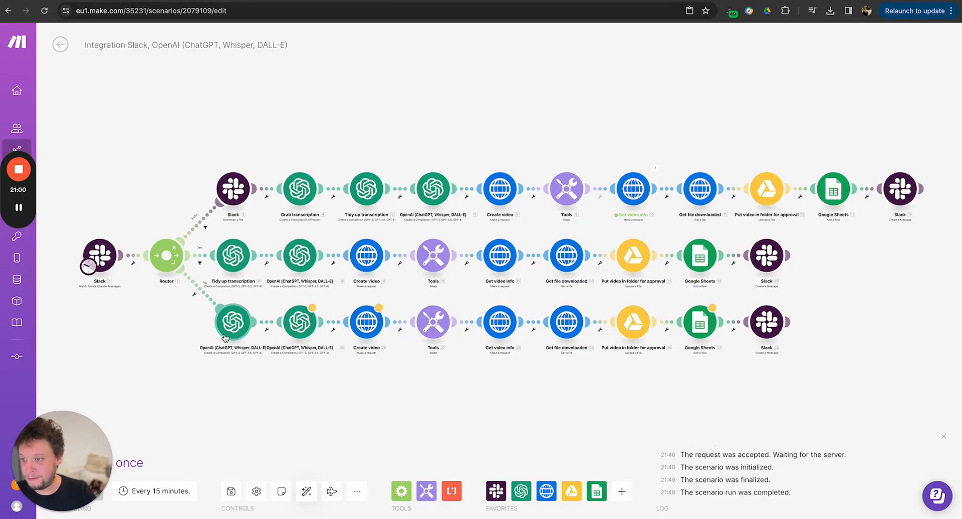
# Replace the content variable in the third route's social media copy prompt with the website summary module's Choices message content
pyautogui.click(301, 326)
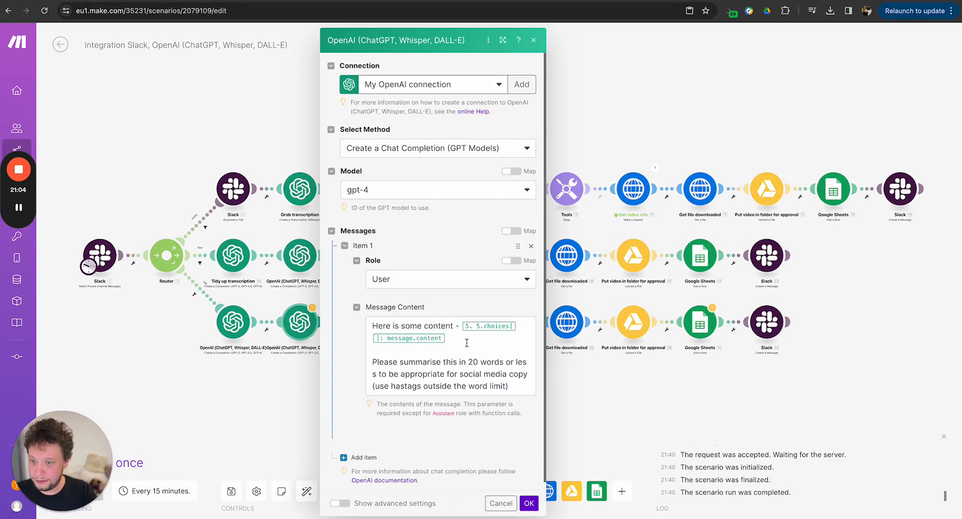
pyautogui.click(467, 340)
pyautogui.click(465, 327)
pyautogui.press('BackSpace')
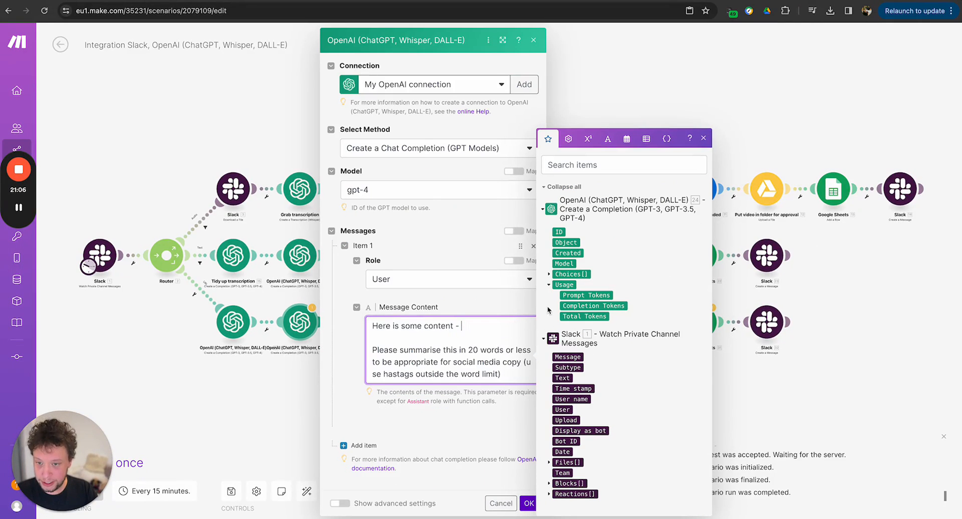
pyautogui.click(549, 274)
pyautogui.click(558, 274)
pyautogui.click(590, 275)
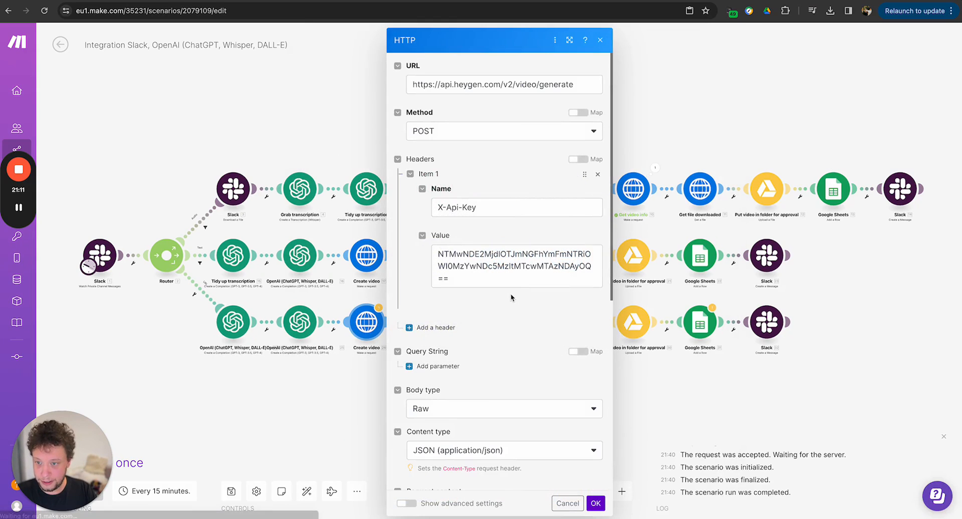
# Map the website summary's Choices message content into input_text of the third route's Create video request and save it
pyautogui.scroll(-6, 479, 332)
pyautogui.click(488, 310)
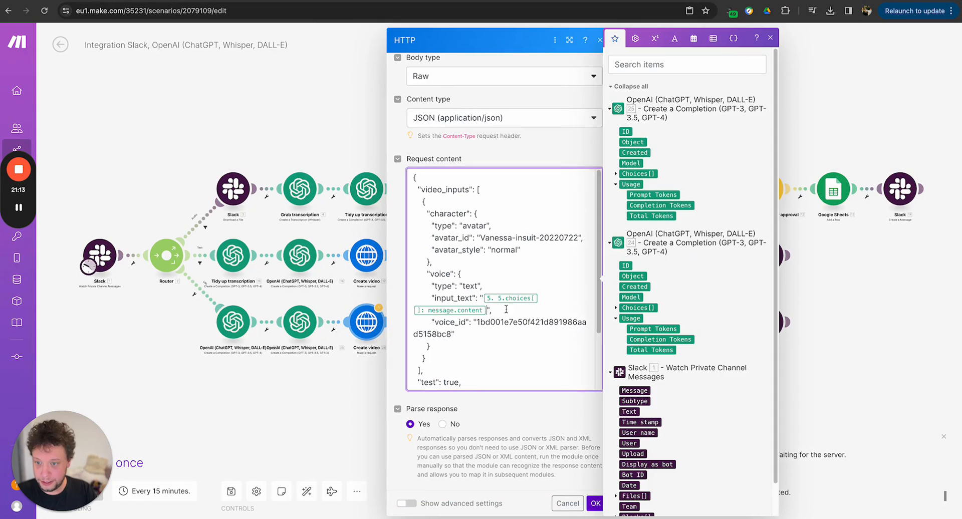
pyautogui.press('BackSpace')
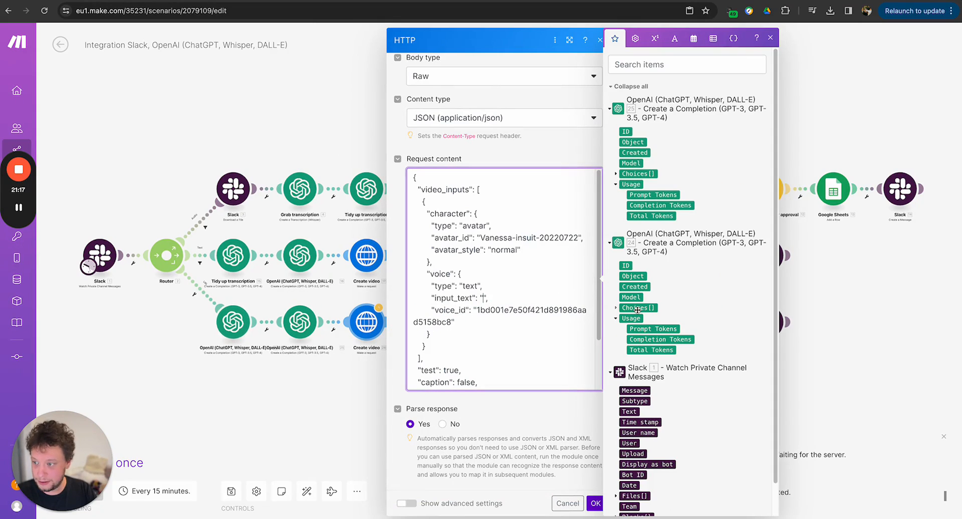
pyautogui.click(616, 308)
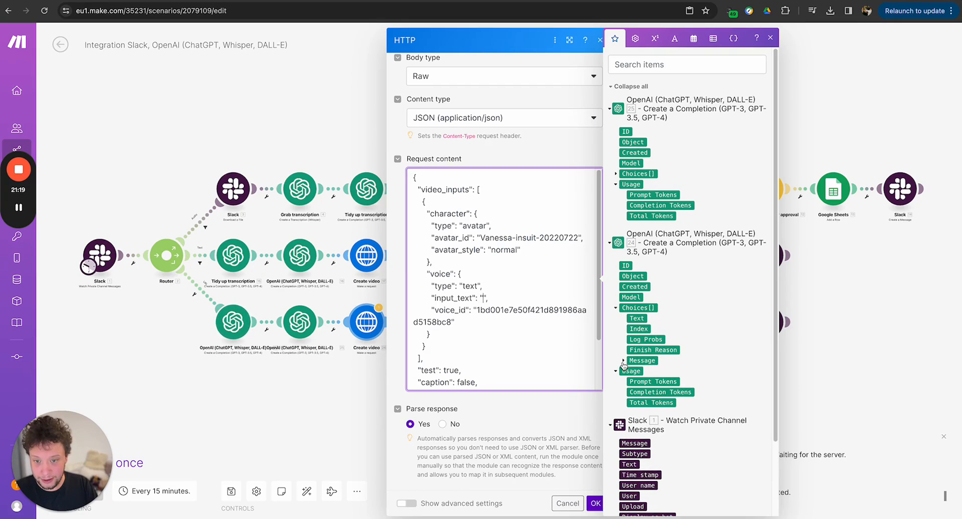
pyautogui.click(623, 360)
pyautogui.click(650, 381)
pyautogui.click(595, 503)
# Check the URL mappings in the third route's Get video info and Get file downloaded modules
pyautogui.click(499, 322)
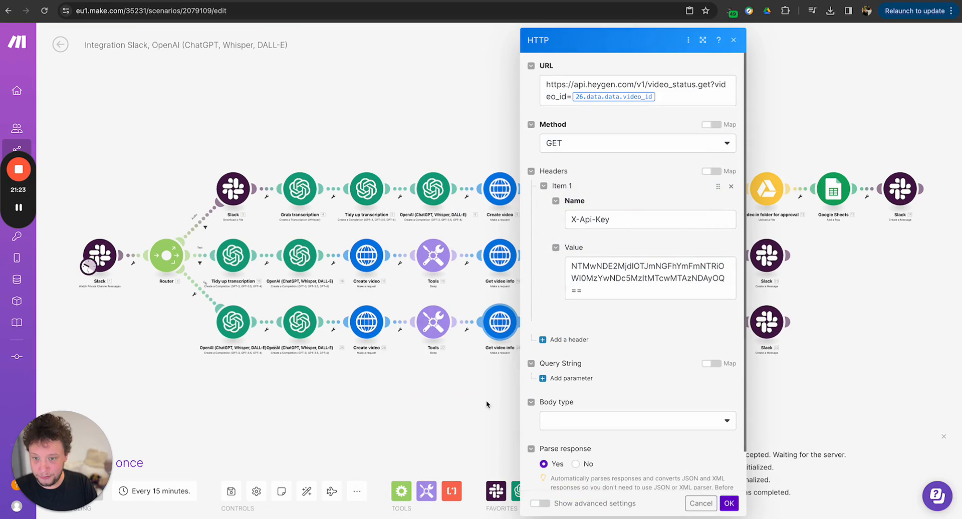
pyautogui.click(488, 400)
pyautogui.click(556, 336)
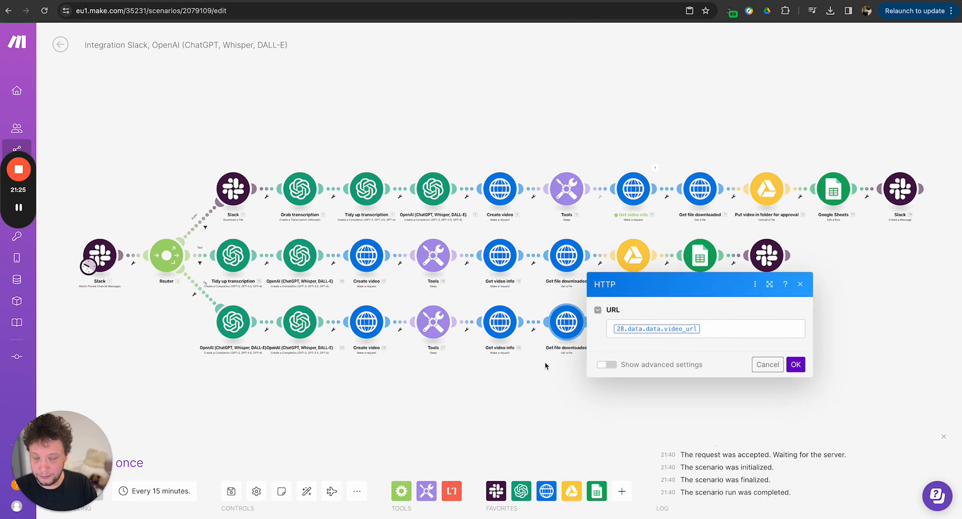
pyautogui.click(523, 397)
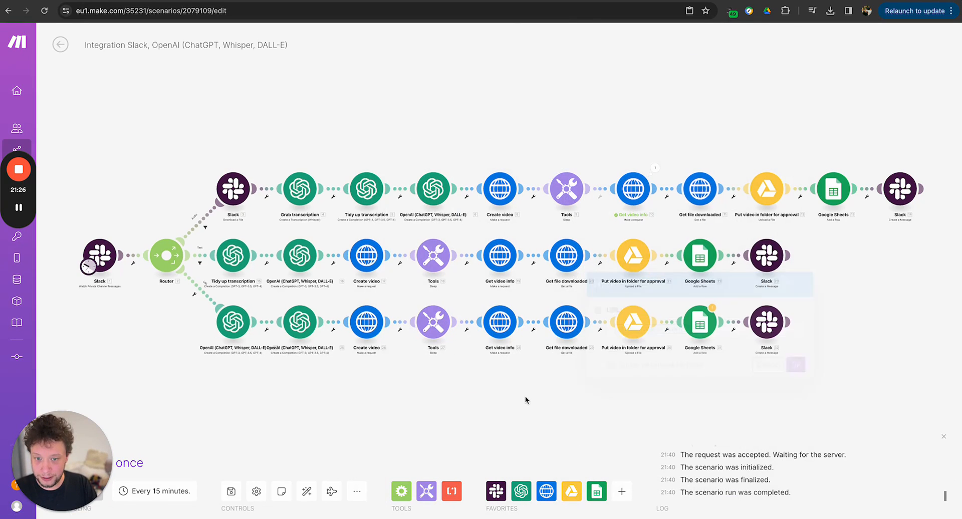
# Replace the Video Text (C) mapping in the third route's Google Sheets module with the website summary's Choices message content and save the scenario
pyautogui.click(703, 325)
pyautogui.scroll(-3, 888, 423)
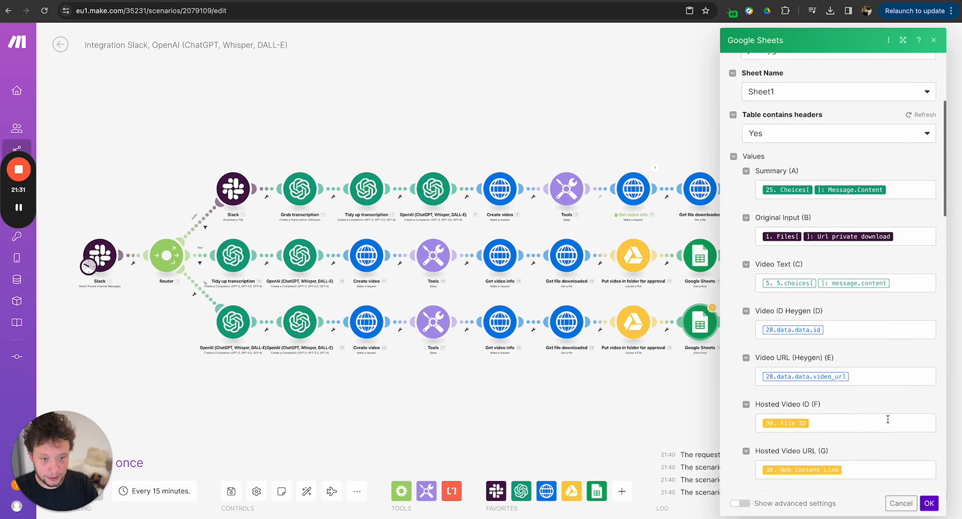
pyautogui.click(896, 283)
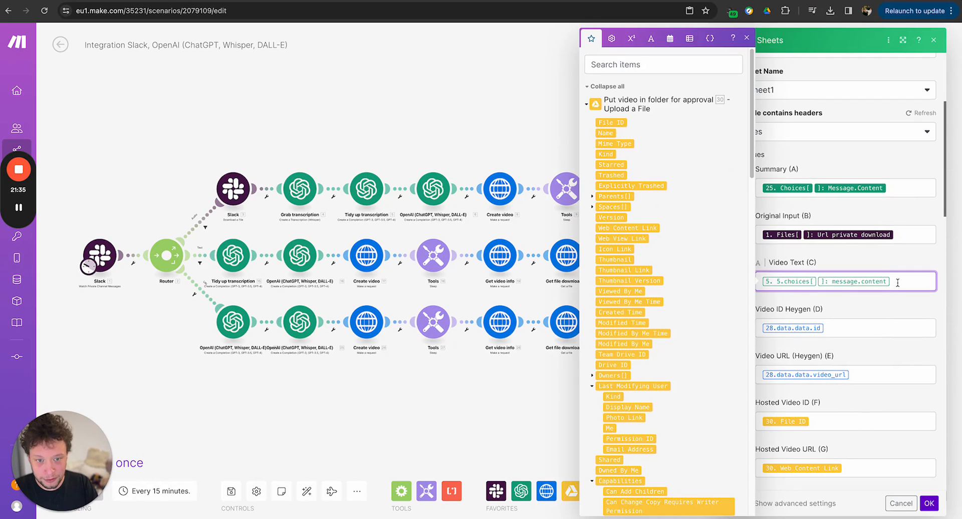
pyautogui.press('BackSpace')
pyautogui.press('BackSpace')
pyautogui.scroll(-20, 687, 314)
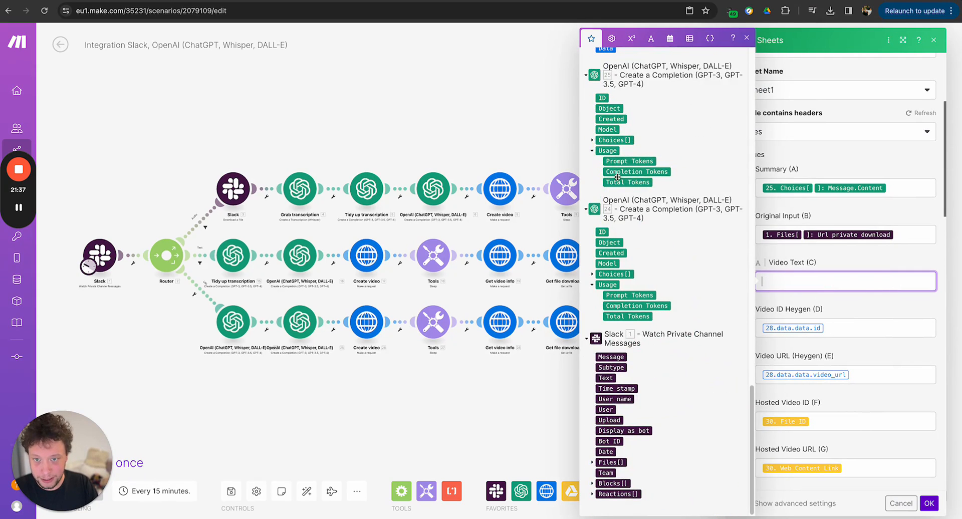
pyautogui.click(592, 274)
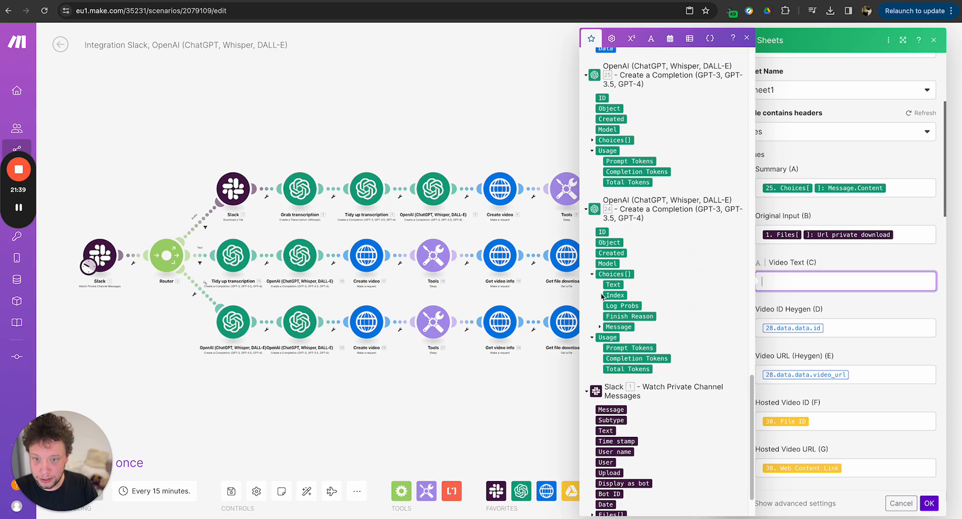
pyautogui.click(599, 327)
pyautogui.click(618, 347)
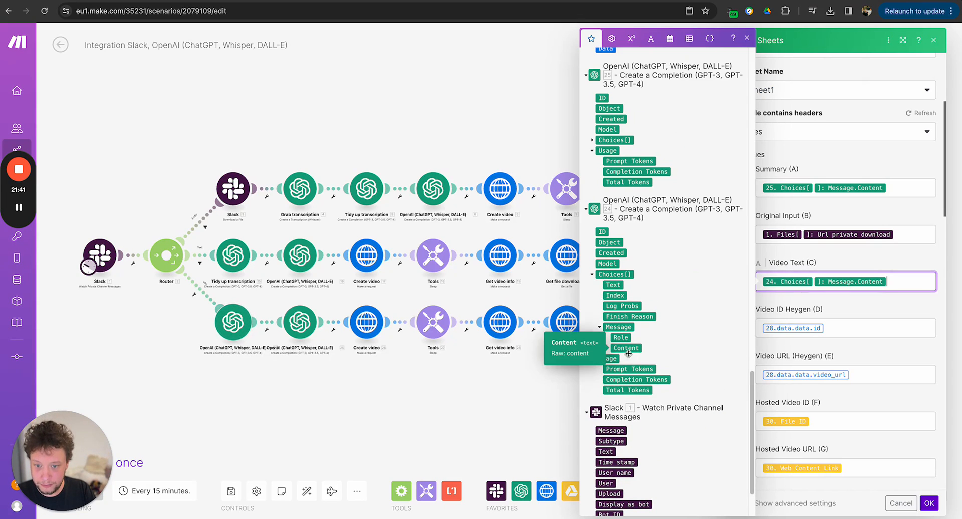
pyautogui.scroll(-2, 706, 386)
pyautogui.click(928, 503)
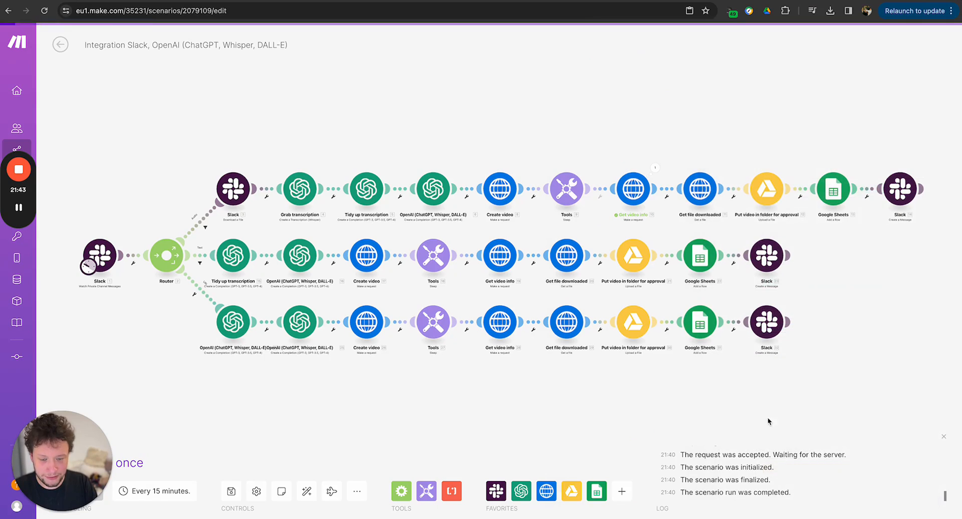
pyautogui.click(231, 491)
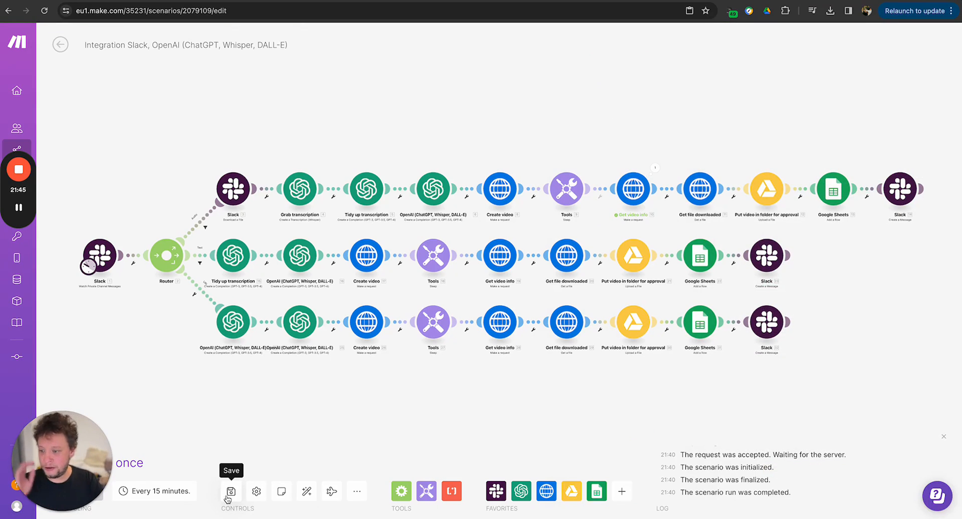
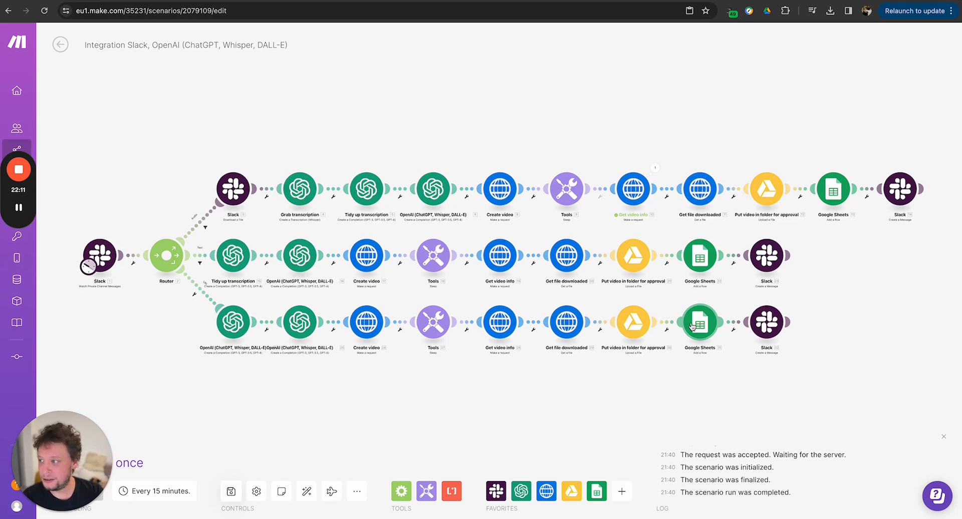
# Rename the scenario as Step 1 and exit the editor, saving the changes
pyautogui.click(221, 45)
pyautogui.write('Steo')
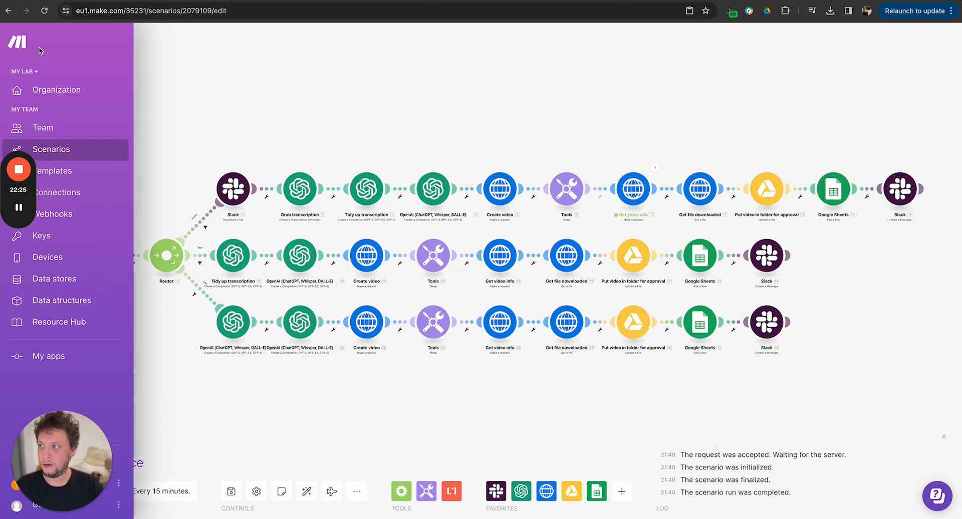
pyautogui.click(61, 45)
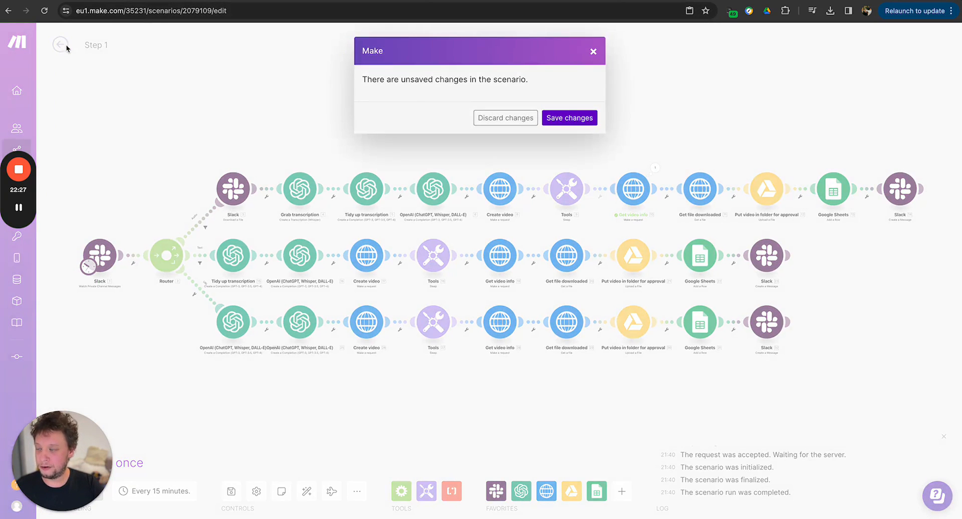
pyautogui.click(569, 119)
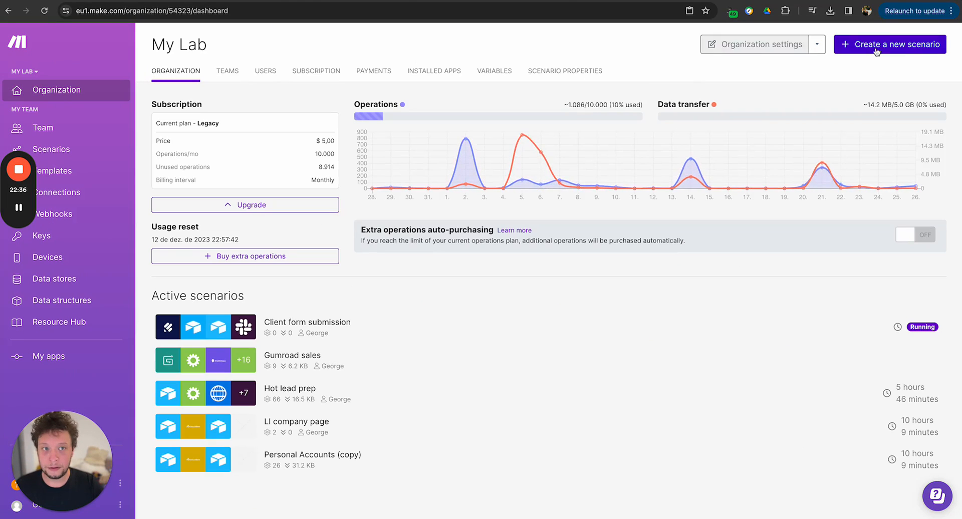
# Create a new scenario and name it Step 2
pyautogui.click(902, 41)
pyautogui.click(120, 45)
pyautogui.write('Step 2')
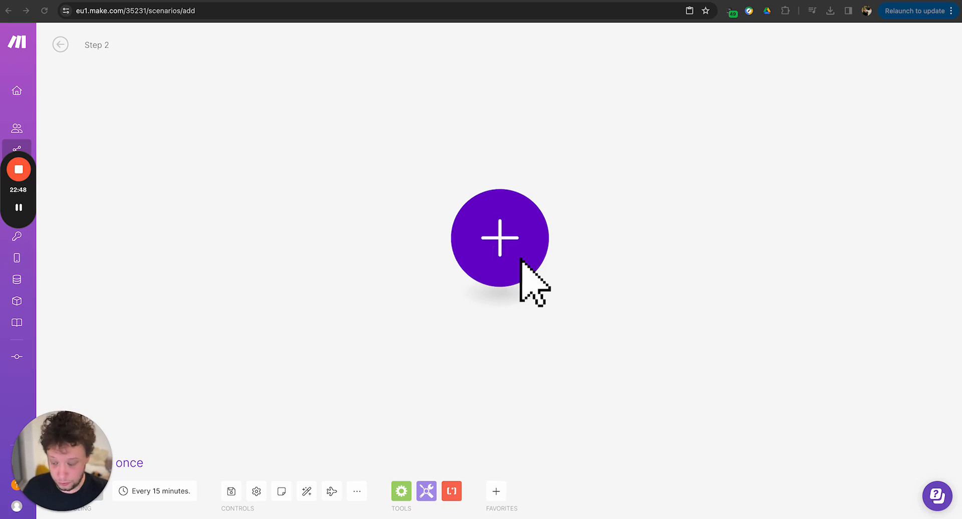
# Add a Google Drive Watch Files in a Folder trigger watching the Heygen videos approved folder in My Drive
pyautogui.click(521, 261)
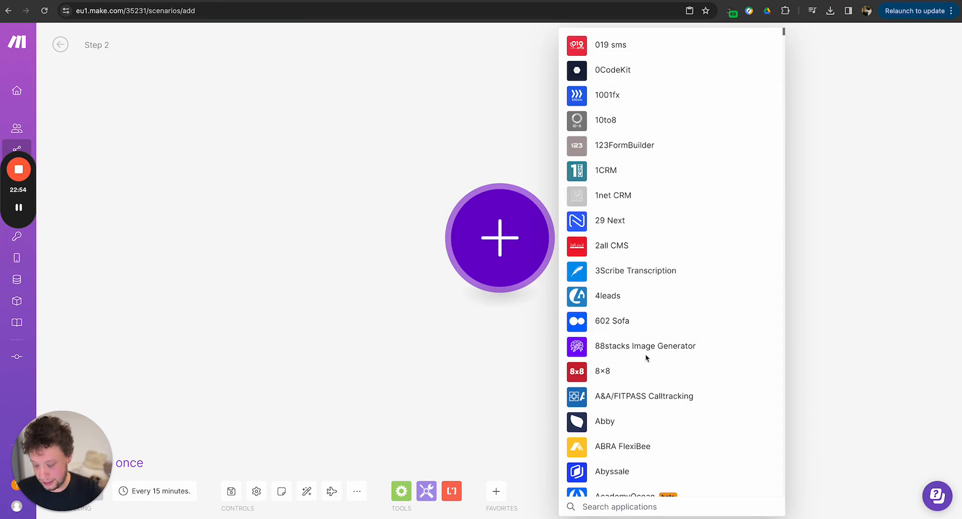
pyautogui.write('drive')
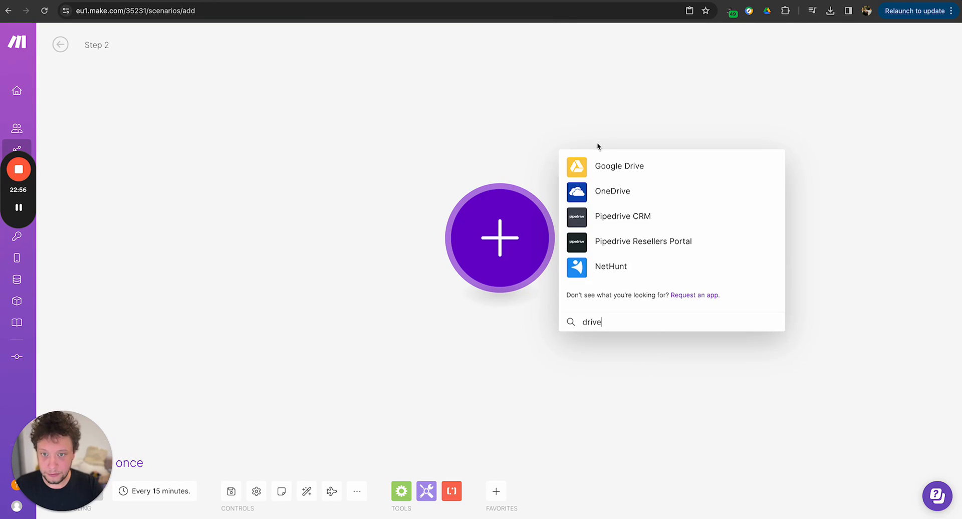
pyautogui.click(617, 167)
pyautogui.click(640, 59)
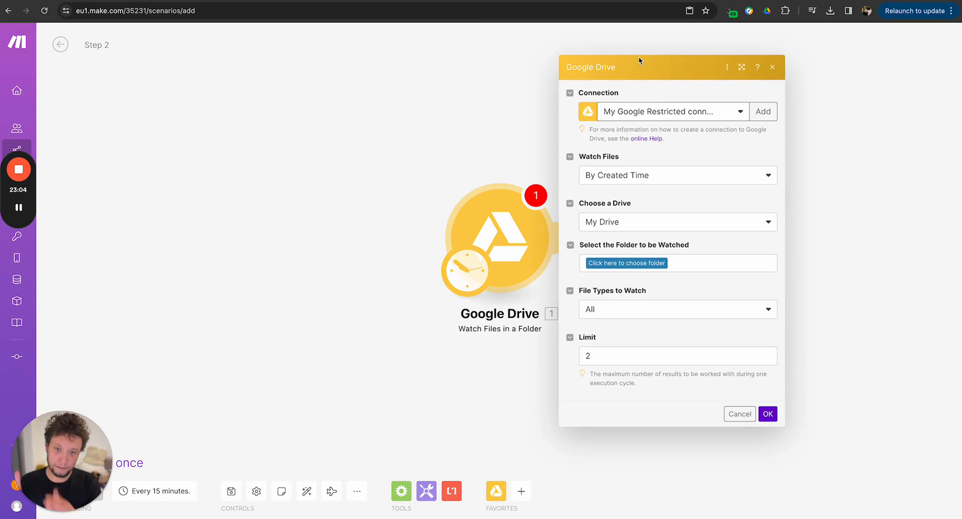
pyautogui.click(657, 262)
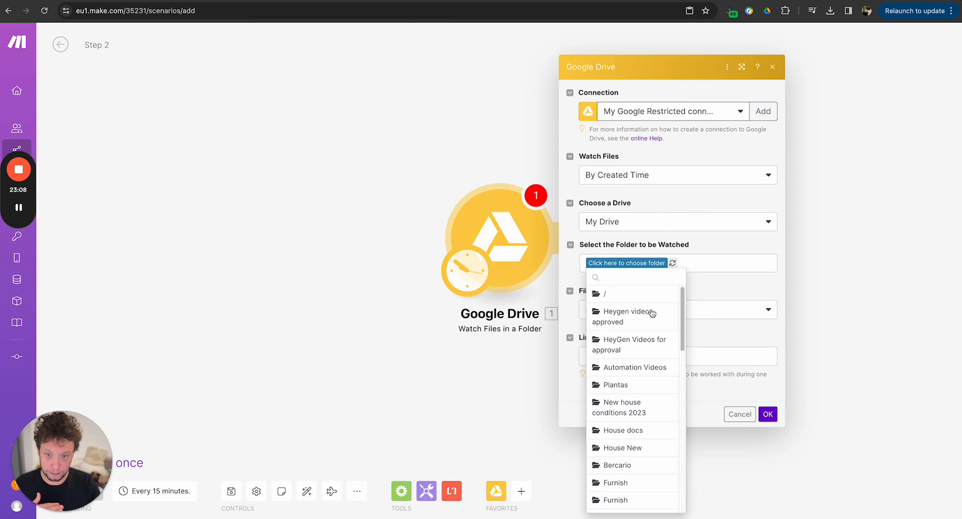
pyautogui.click(649, 324)
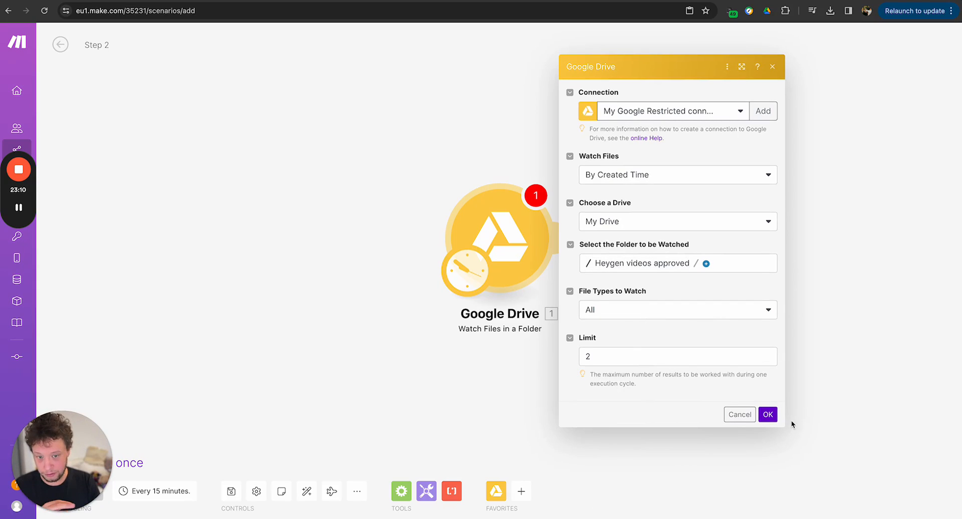
pyautogui.click(767, 414)
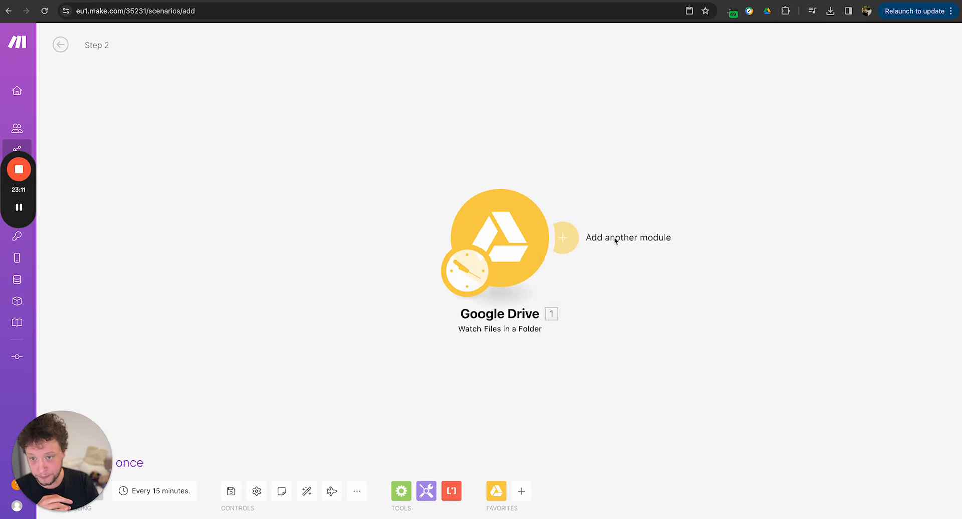
# Add a Google Sheets Search Rows module after the Google Drive trigger
pyautogui.click(563, 238)
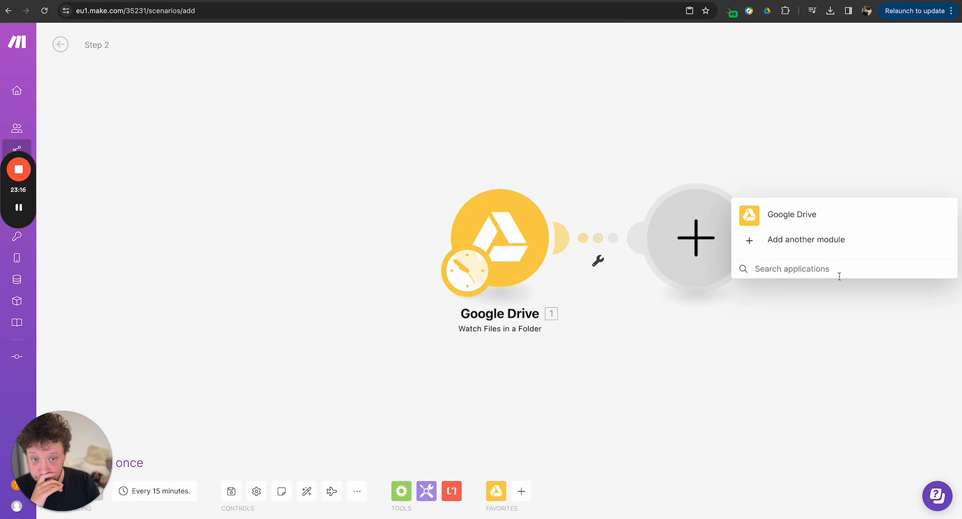
pyautogui.click(768, 250)
pyautogui.write('sheets')
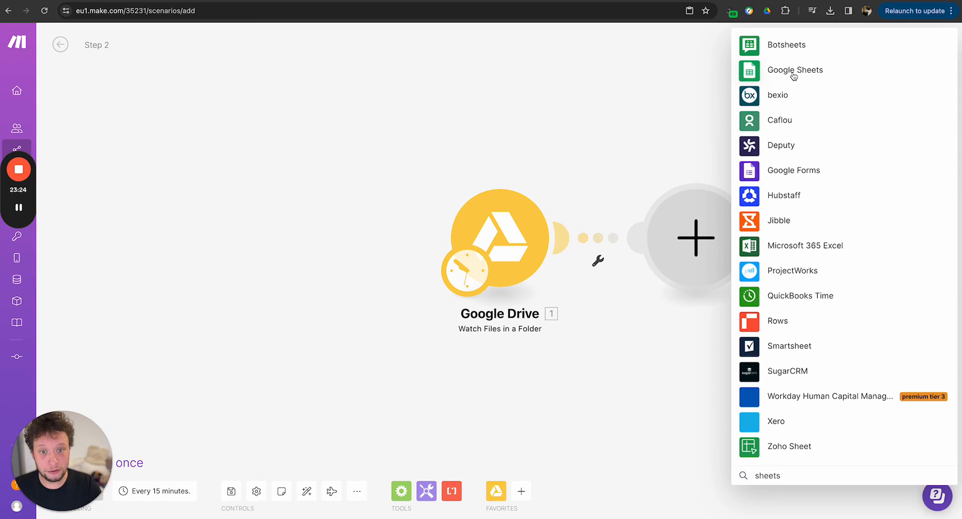
pyautogui.click(799, 73)
pyautogui.scroll(-4, 800, 376)
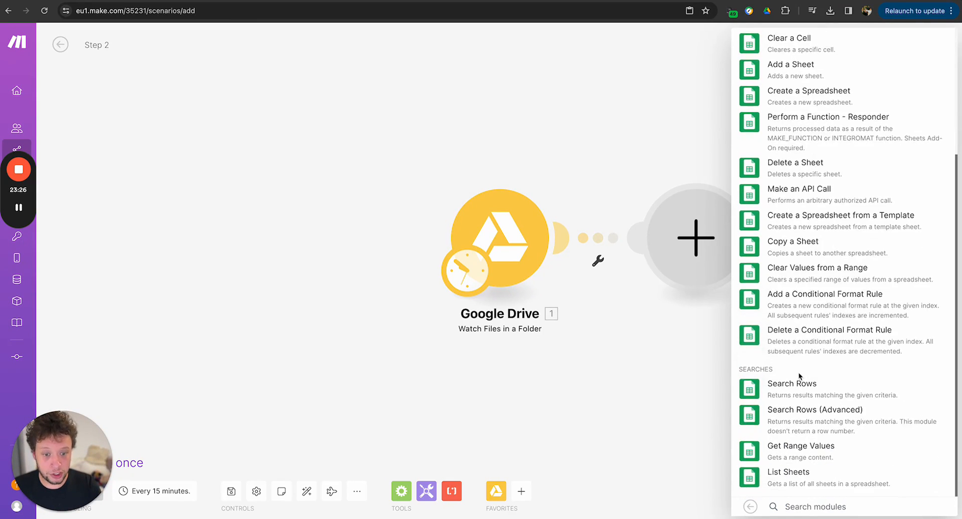
pyautogui.click(800, 383)
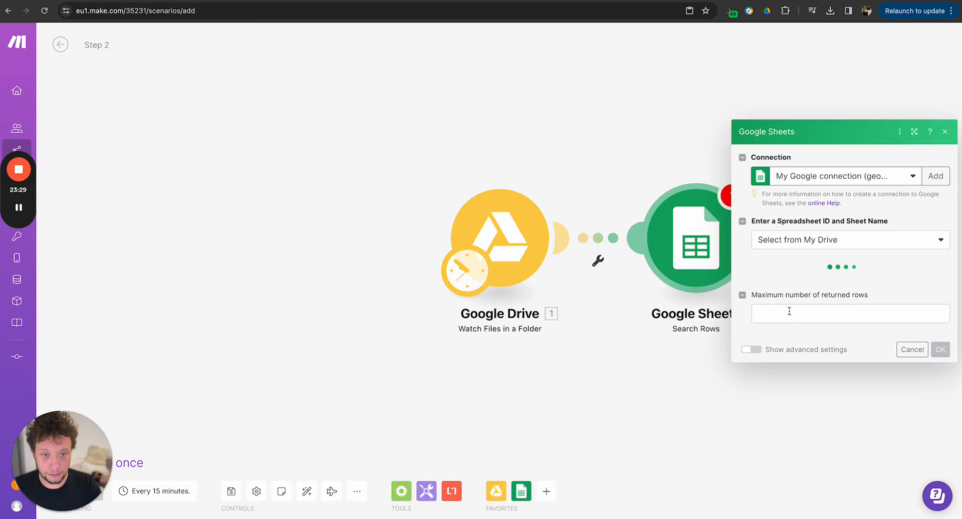
# Set the row search to use Sheet1 of the Heygen test spreadsheet
pyautogui.click(787, 282)
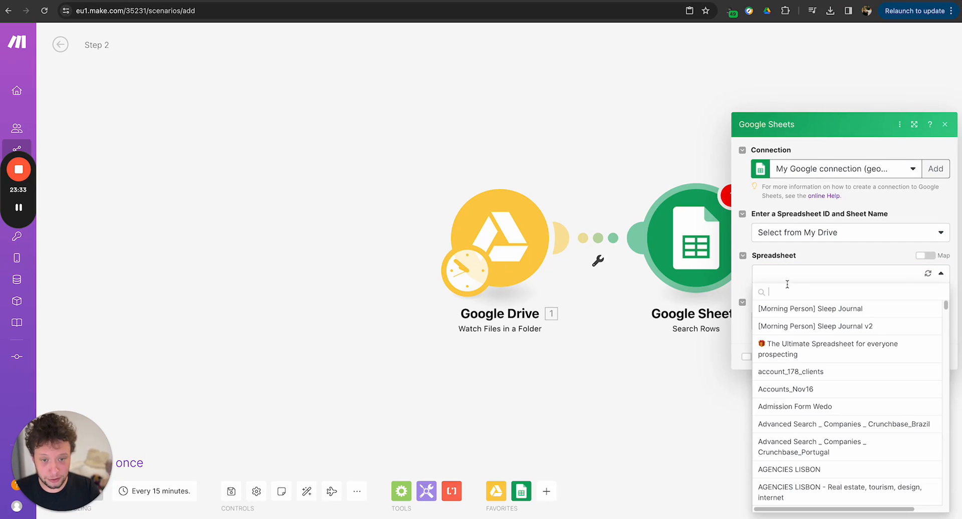
pyautogui.write('he')
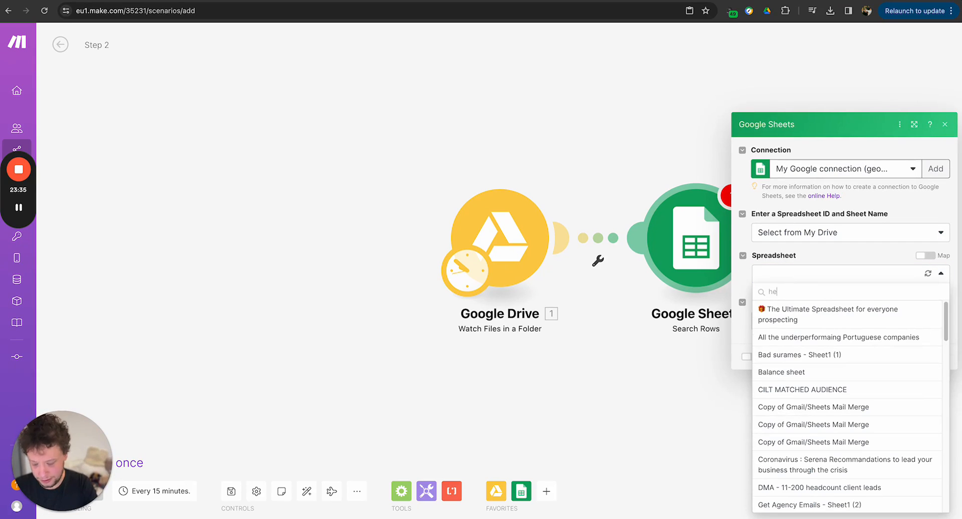
pyautogui.write('yge')
pyautogui.click(788, 312)
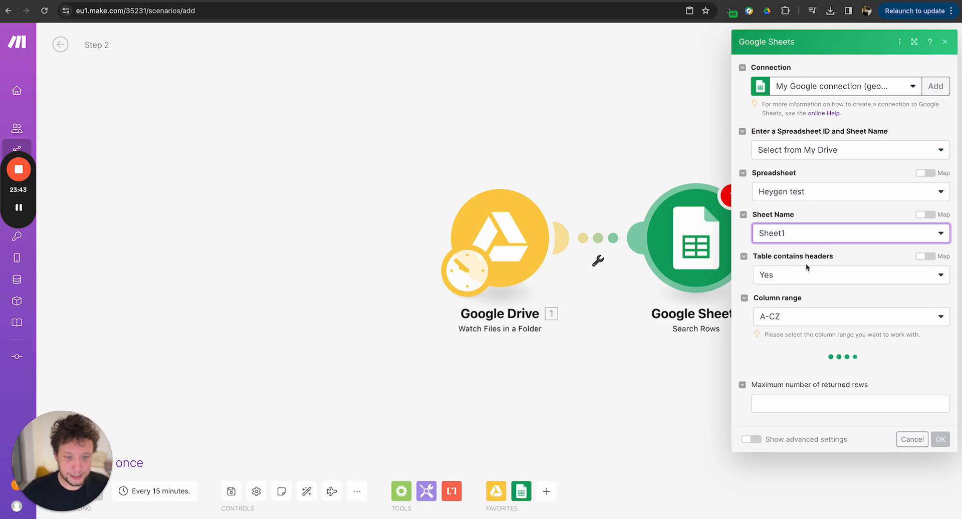
# Filter the row search to Hosted Video ID (F) equal to the Google Drive File ID and save the module
pyautogui.scroll(-2, 803, 313)
pyautogui.click(821, 294)
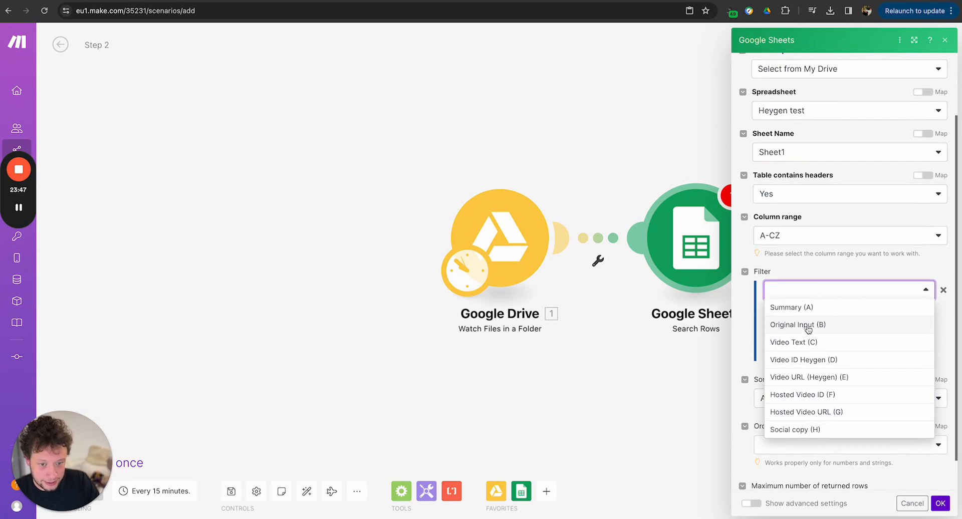
pyautogui.click(804, 395)
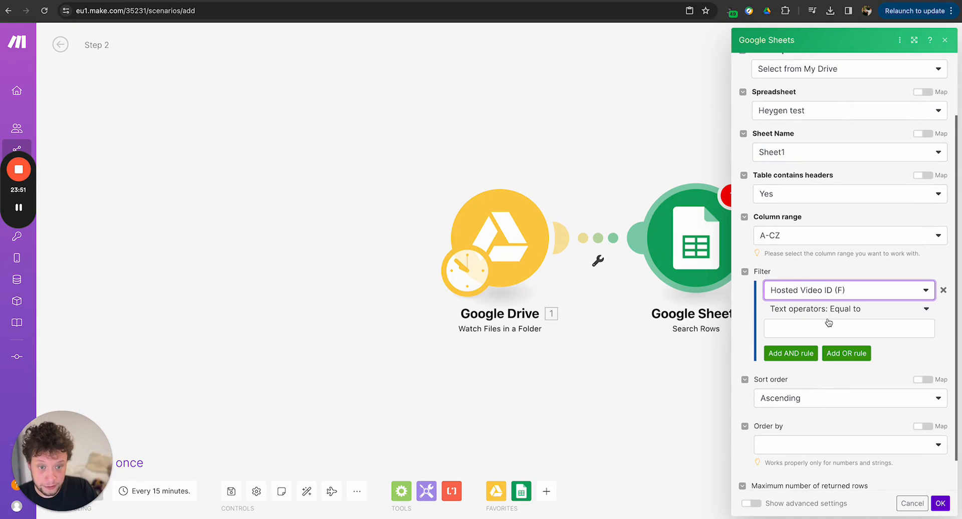
pyautogui.click(809, 328)
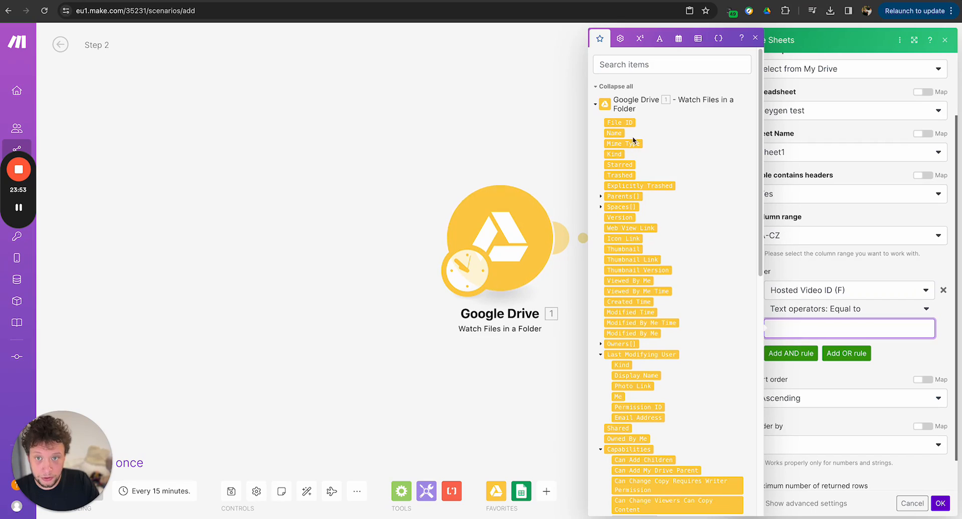
pyautogui.click(619, 122)
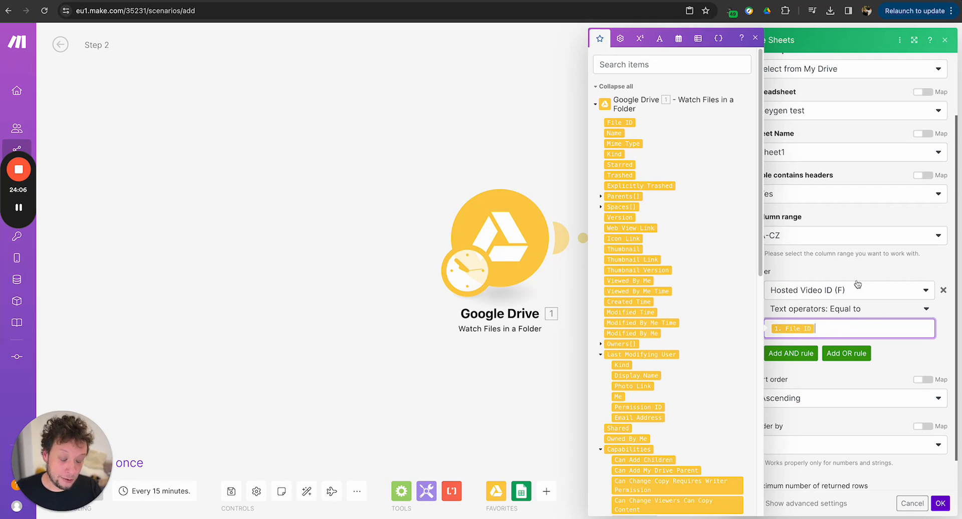
pyautogui.click(942, 503)
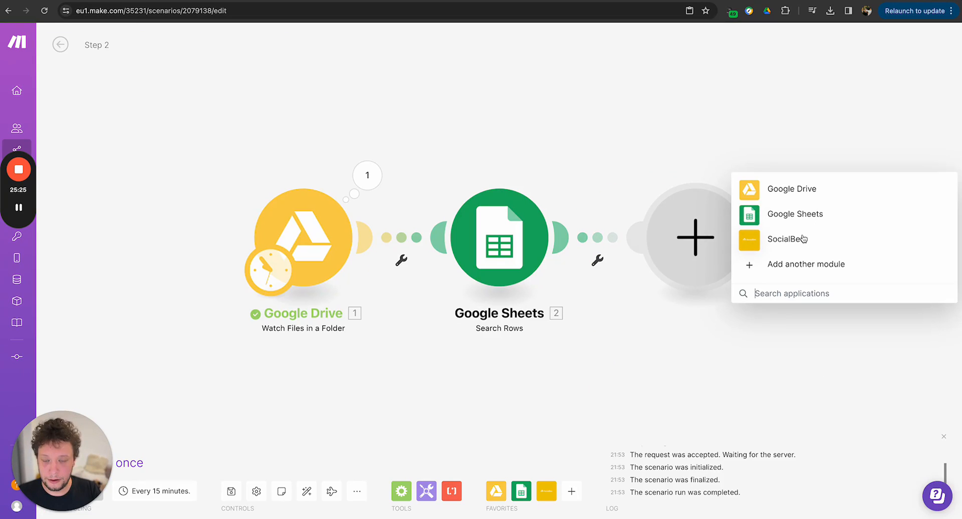
# Add a SocialBee Create a Post module after the row search and set its workspace to My Workspace
pyautogui.click(788, 241)
pyautogui.click(799, 220)
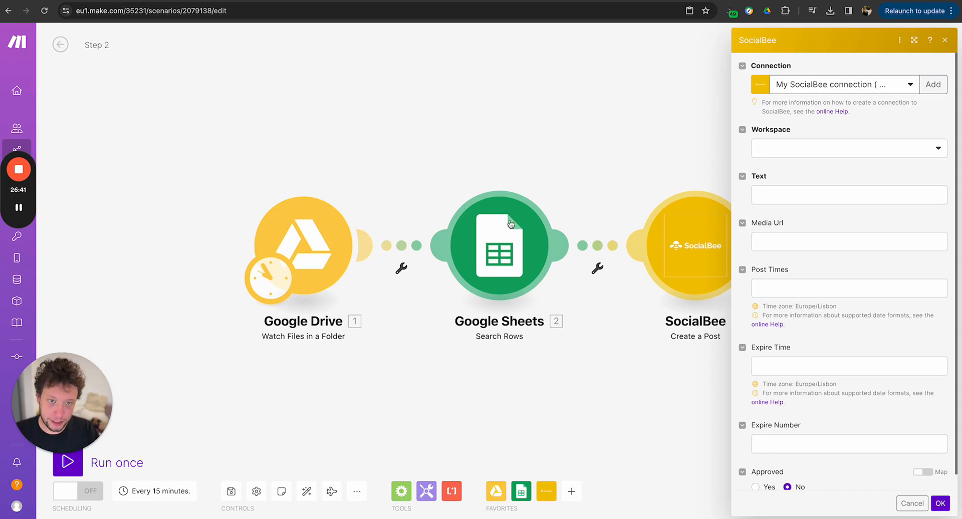
pyautogui.click(804, 148)
pyautogui.click(795, 164)
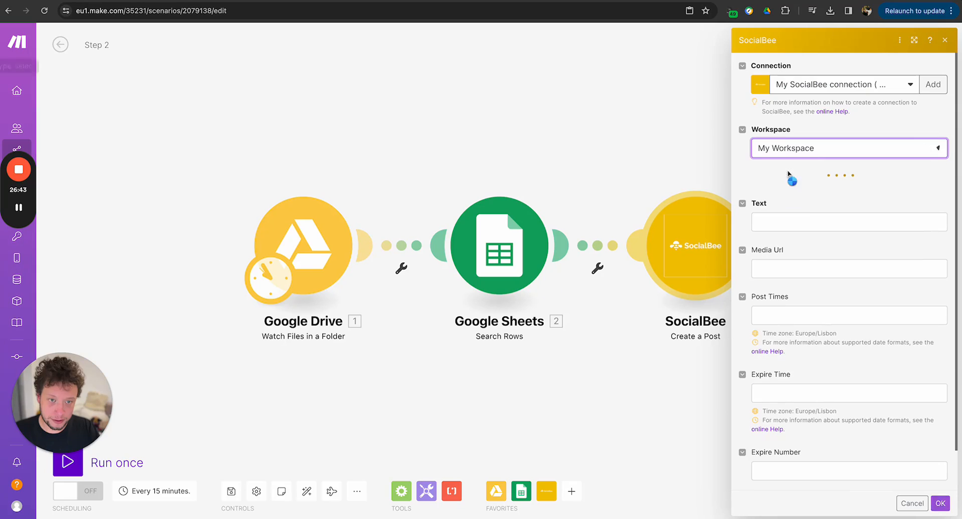
# Select the YouTube channel as the SocialBee post's social profile and set its category to Youtube Videos
pyautogui.click(797, 207)
pyautogui.click(796, 326)
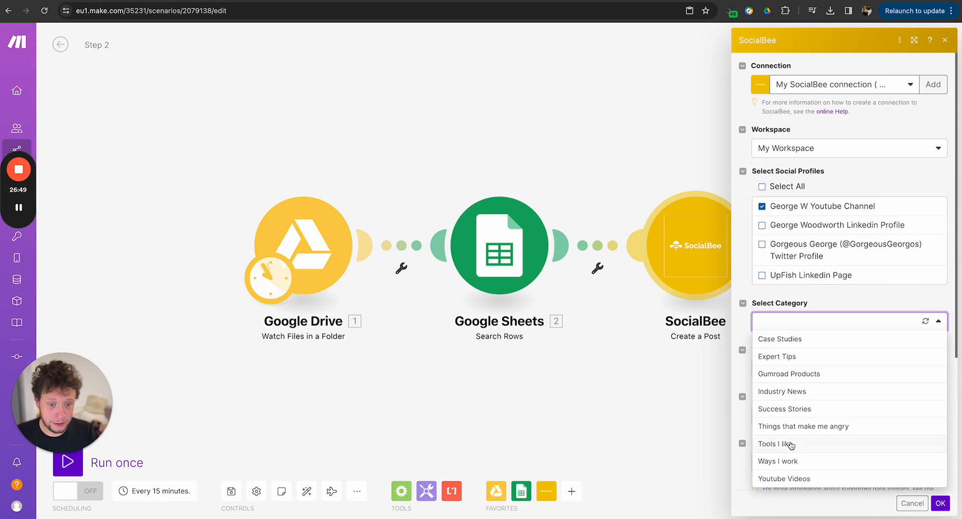
pyautogui.click(784, 480)
pyautogui.scroll(-2, 802, 435)
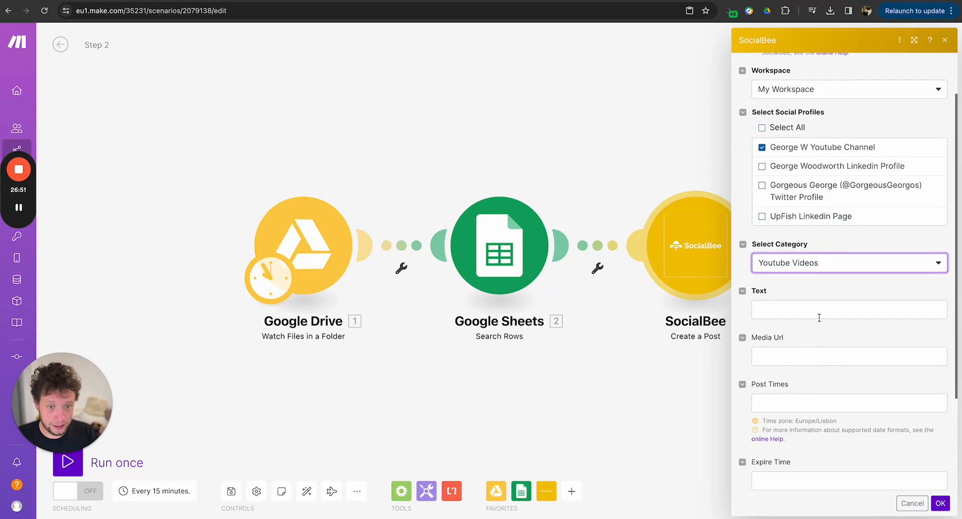
# Map the post's Text to Summary (A) and Media Url to Hosted Video URL (G) from the row search, and save the module
pyautogui.click(819, 318)
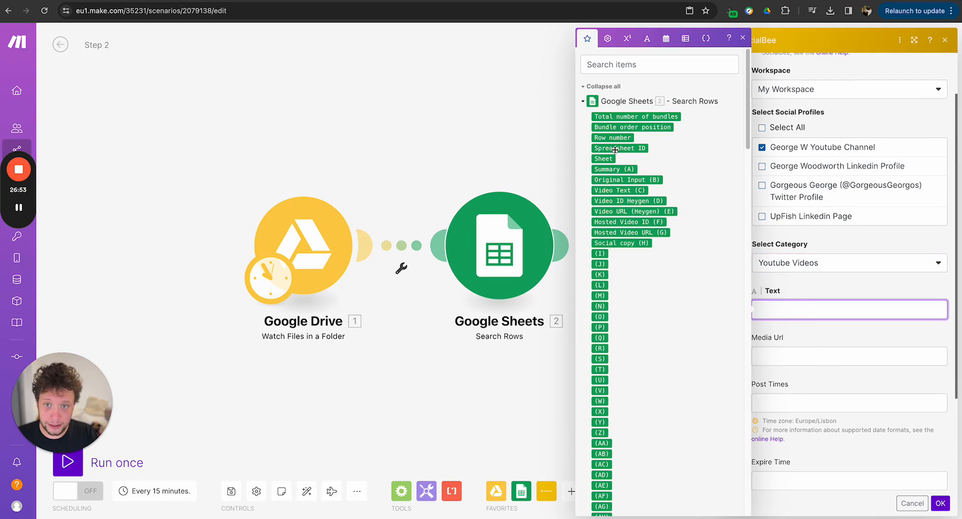
pyautogui.click(610, 169)
pyautogui.click(817, 363)
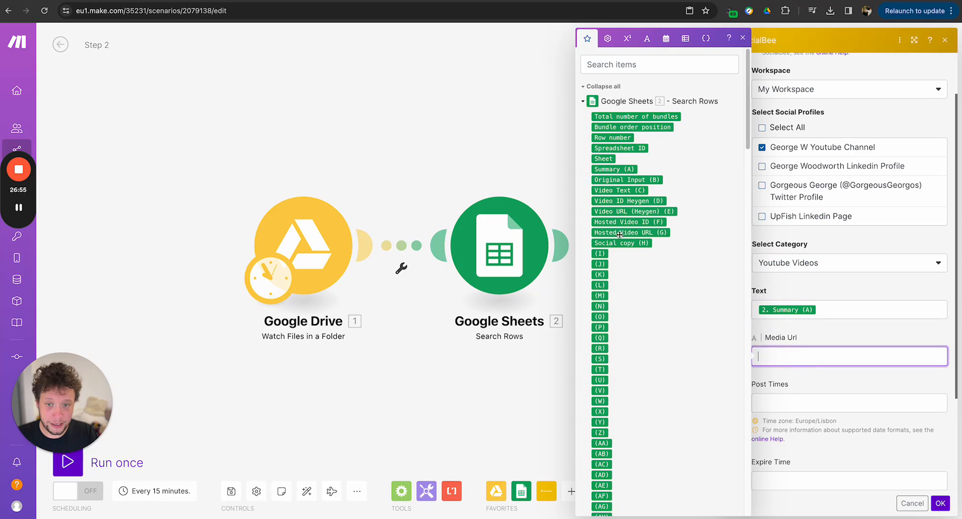
pyautogui.click(648, 234)
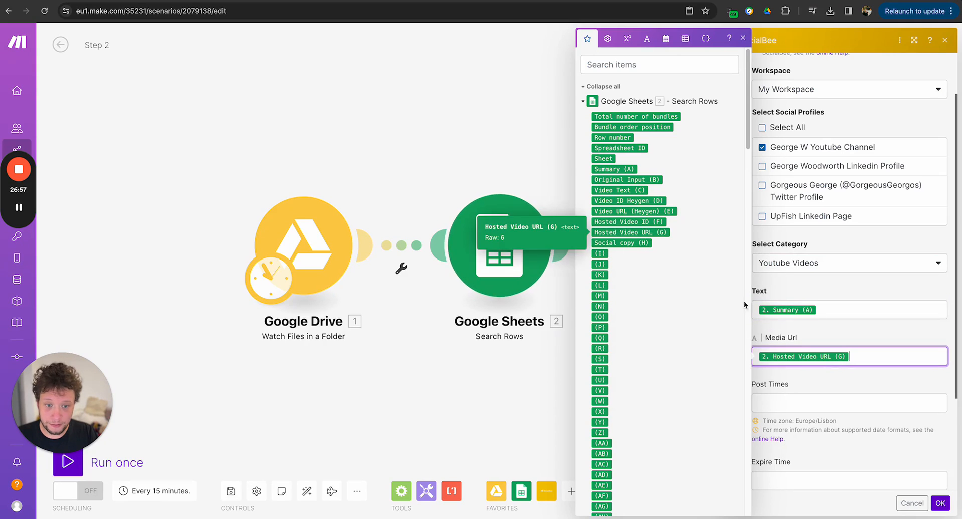
pyautogui.click(940, 503)
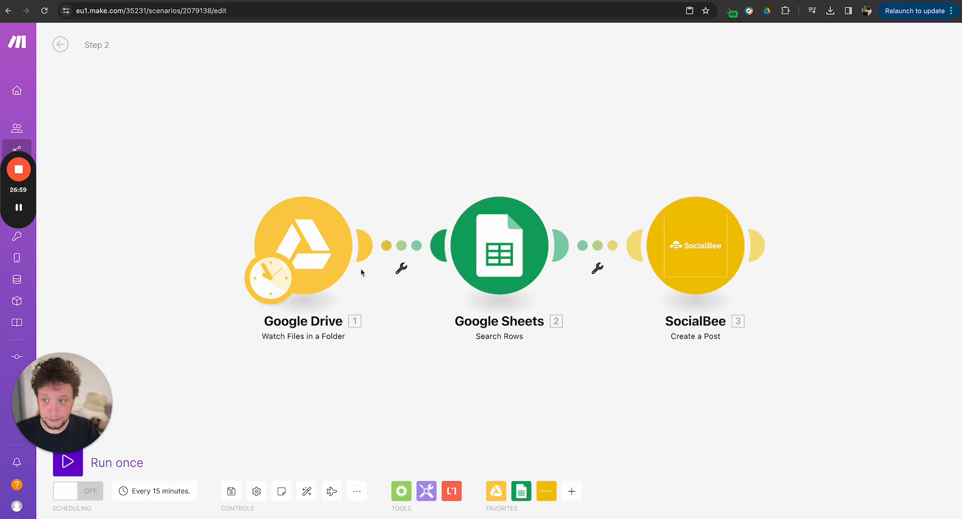
# Choose where the Google Drive trigger starts and run only that module
pyautogui.rightClick(320, 252)
pyautogui.click(354, 291)
pyautogui.click(391, 253)
pyautogui.click(571, 299)
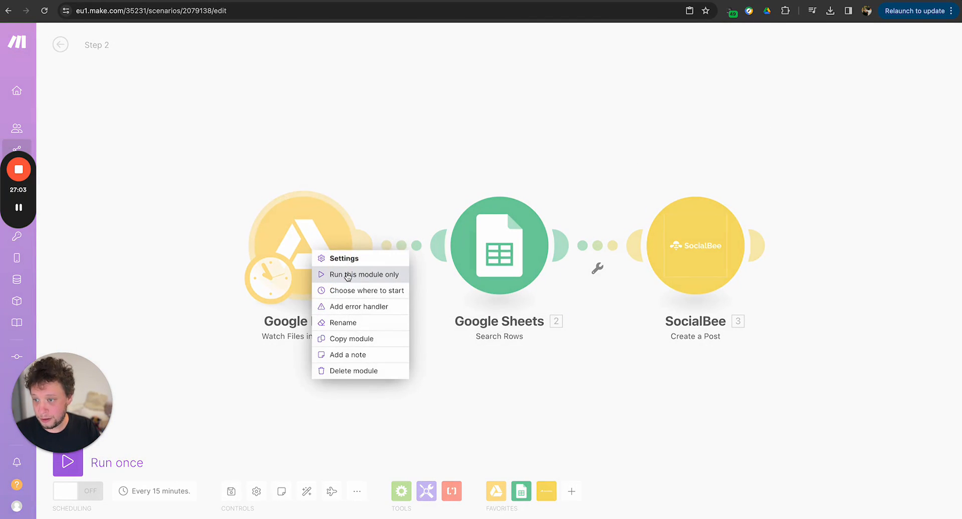
pyautogui.click(347, 276)
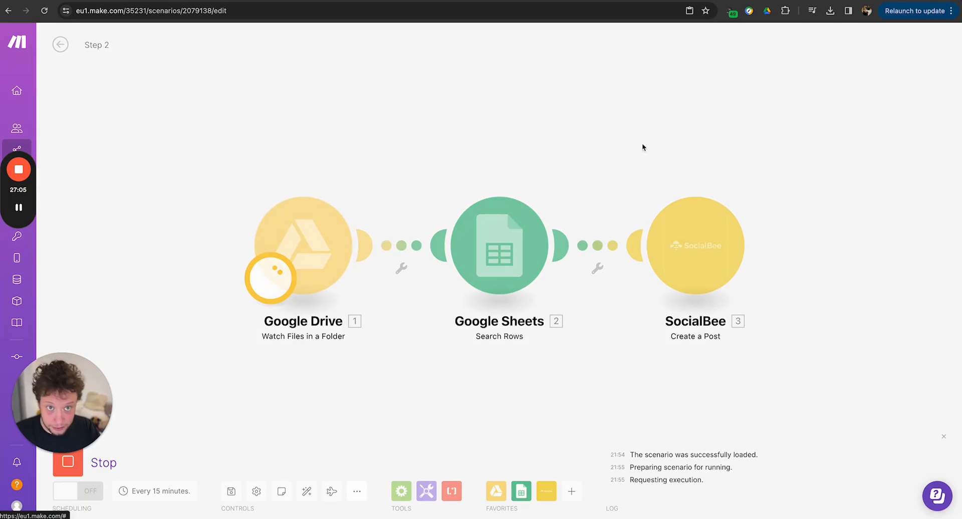
pyautogui.hotkey('ctrl', 'Tab')
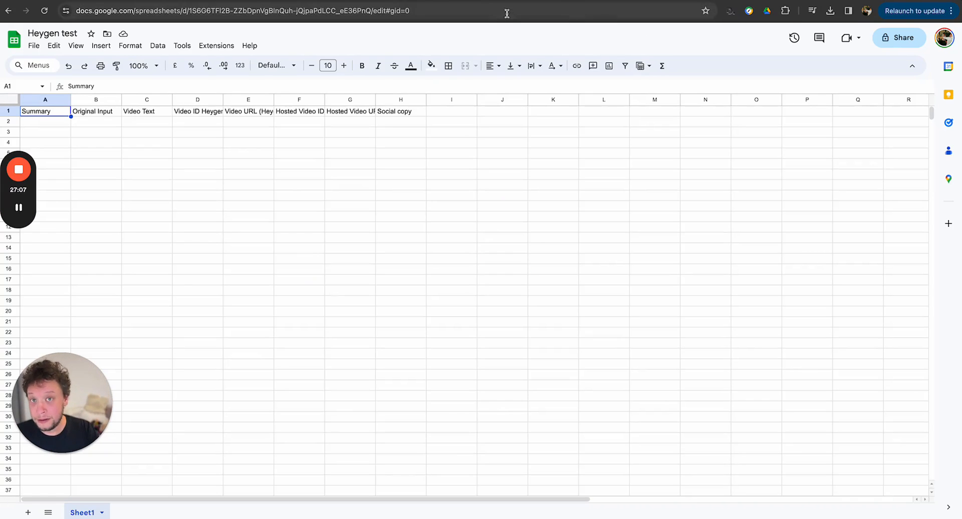
pyautogui.hotkey('ctrl', 'Tab')
pyautogui.hotkey('ctrl', 'Tab')
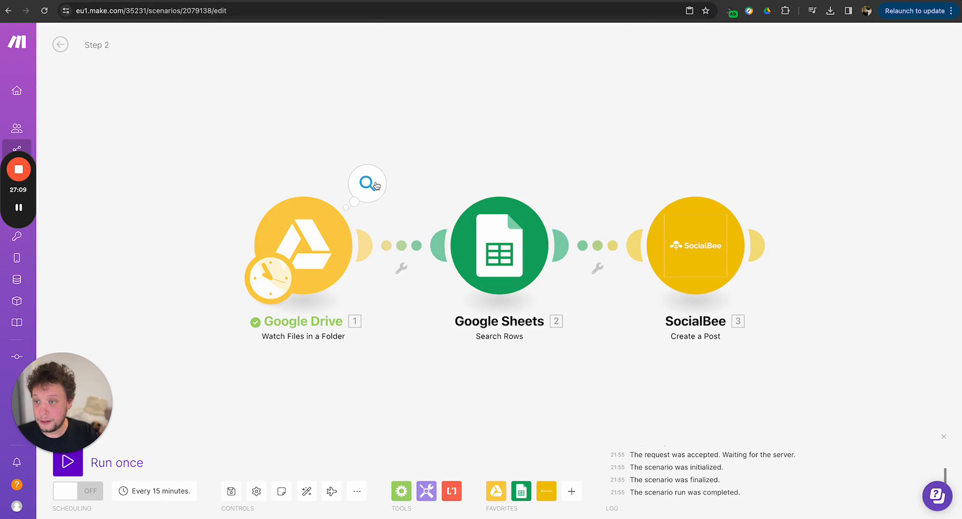
# Copy the video file's webContentLink from the Google Drive module's output bundle
pyautogui.click(367, 184)
pyautogui.scroll(-5, 491, 313)
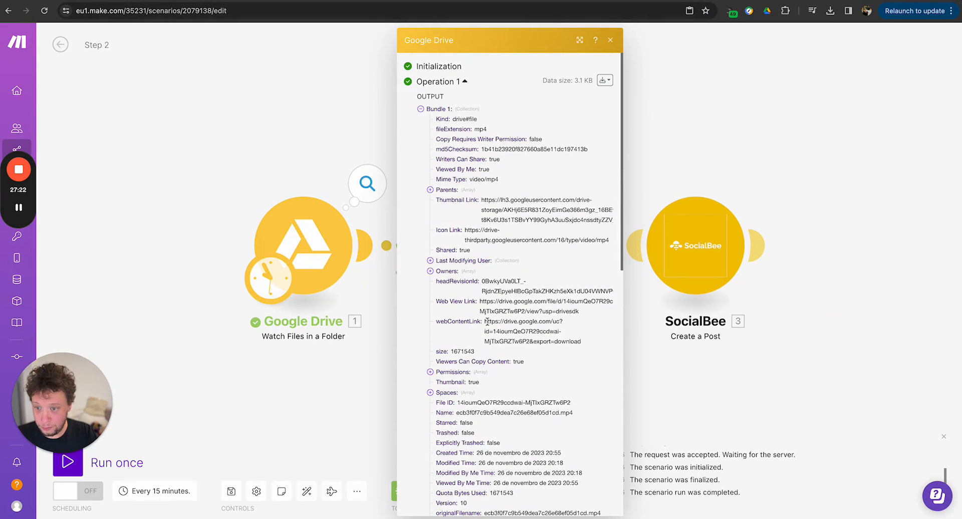
pyautogui.moveTo(484, 322); pyautogui.dragTo(584, 345)
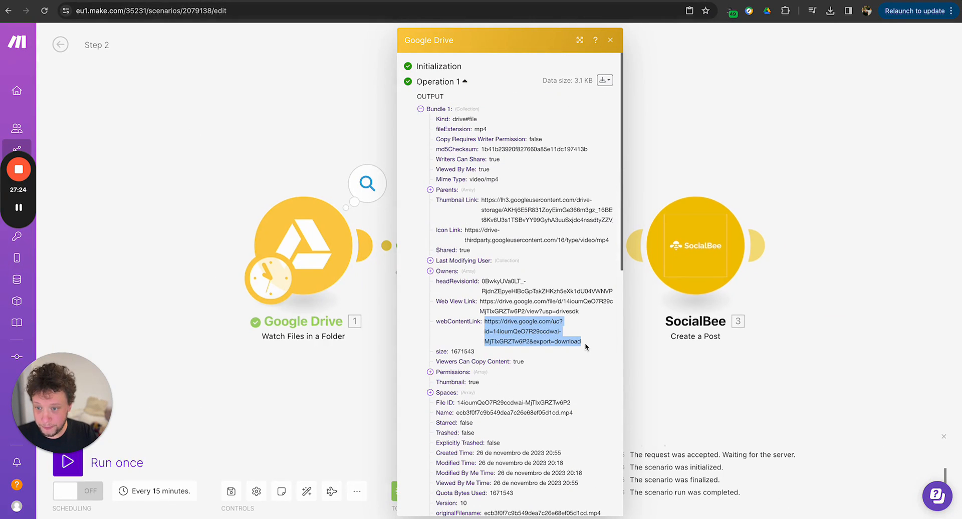
pyautogui.click(684, 369)
# Run only the SocialBee module with Summary (A) "Here is a test run" and the copied link as Hosted Video URL (G)
pyautogui.rightClick(688, 275)
pyautogui.click(725, 300)
pyautogui.click(804, 326)
pyautogui.hotkey('ctrl', 'v')
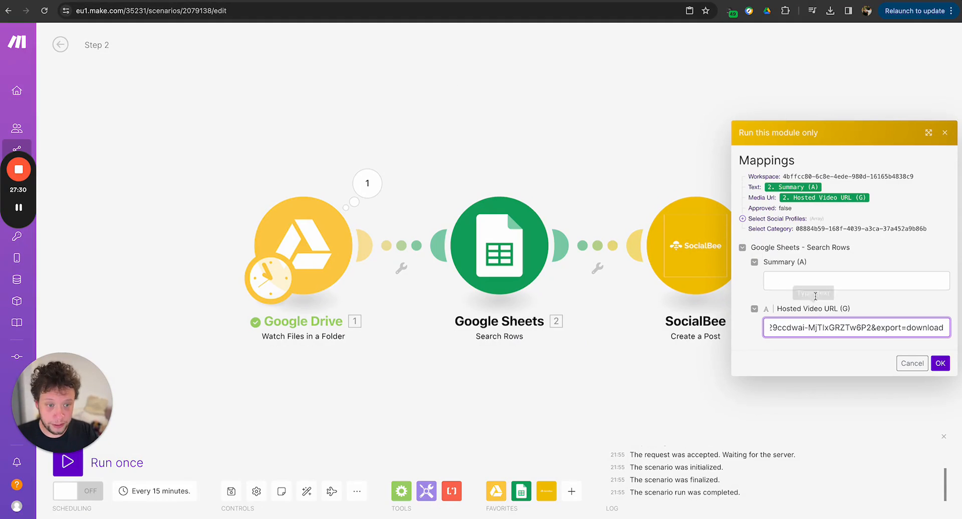
pyautogui.click(816, 279)
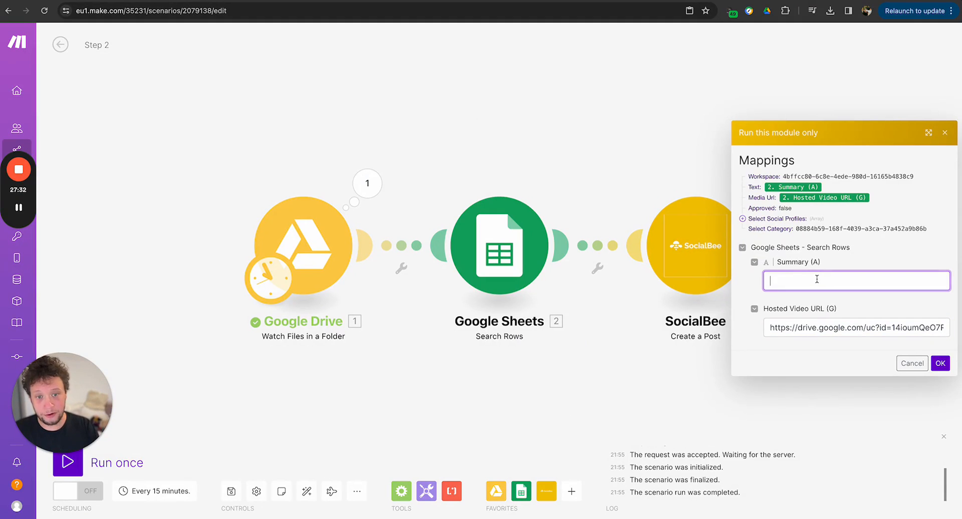
pyautogui.write('Here is ')
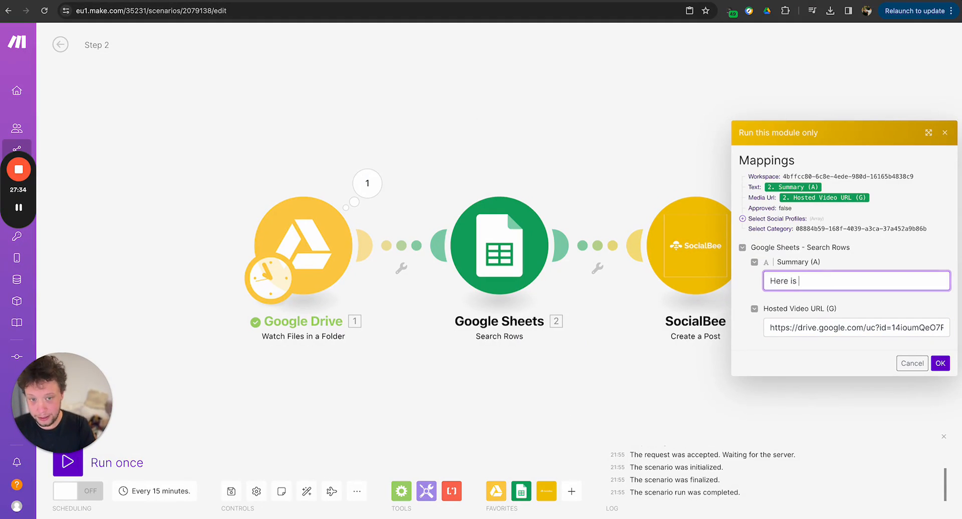
pyautogui.write('a test run')
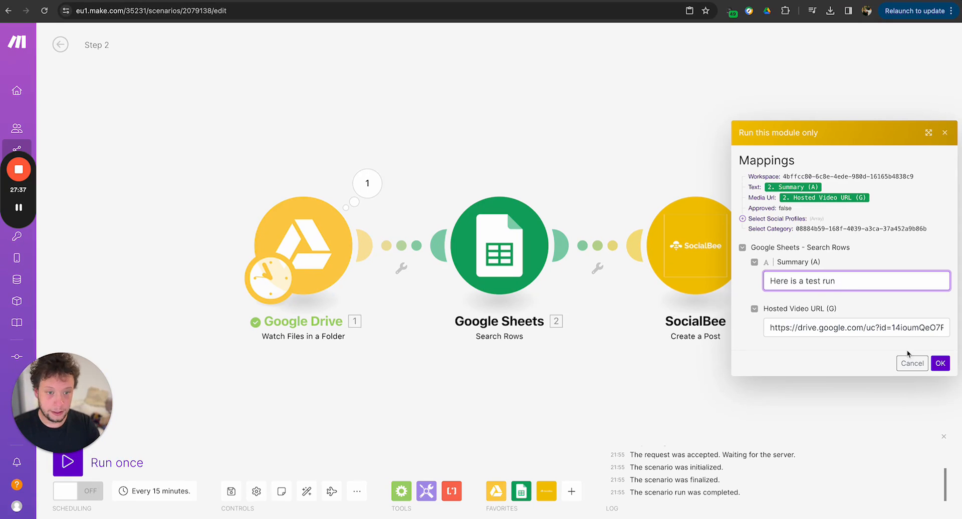
pyautogui.click(938, 362)
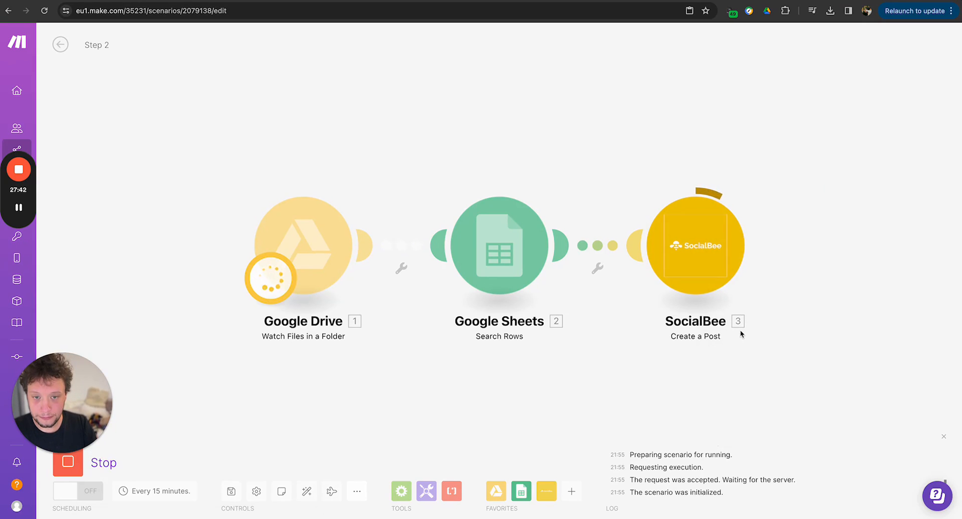
# Inspect the input and output bundles of the SocialBee module run
pyautogui.click(759, 183)
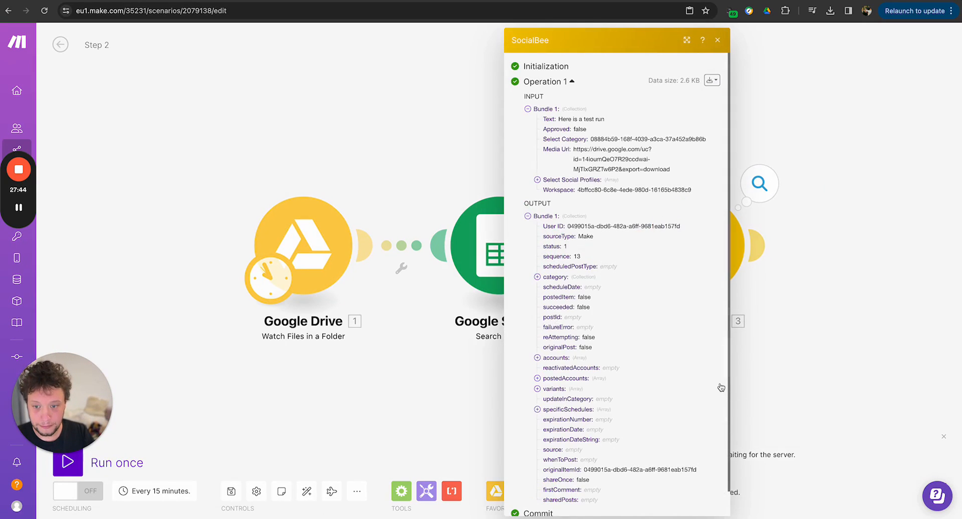
pyautogui.scroll(-1, 665, 365)
pyautogui.click(832, 280)
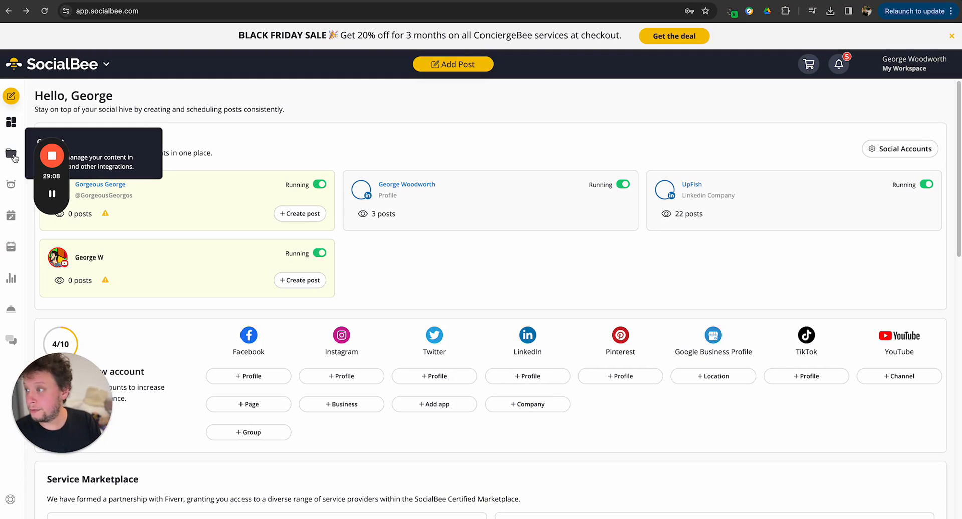
# In SocialBee, open the "Here is a test run" post from the Youtube Videos content category for editing
pyautogui.click(11, 157)
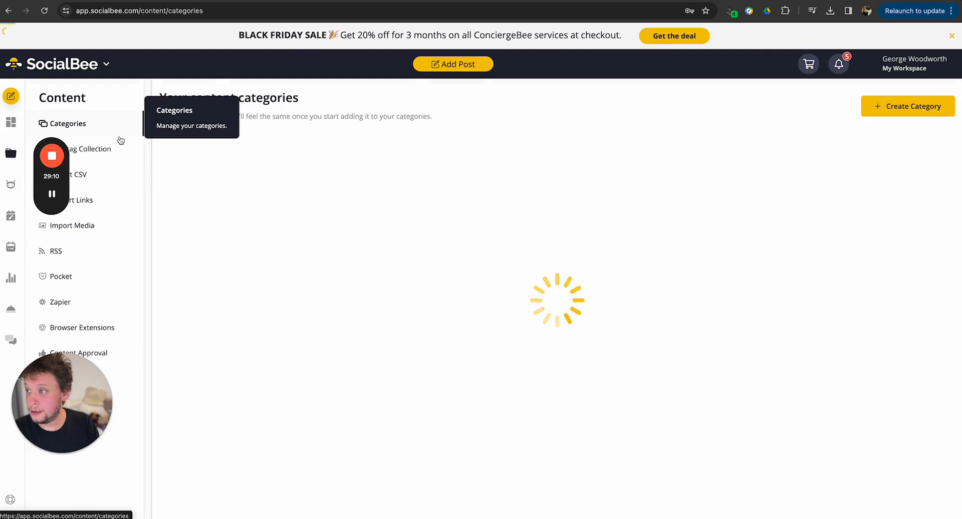
pyautogui.scroll(-6, 285, 354)
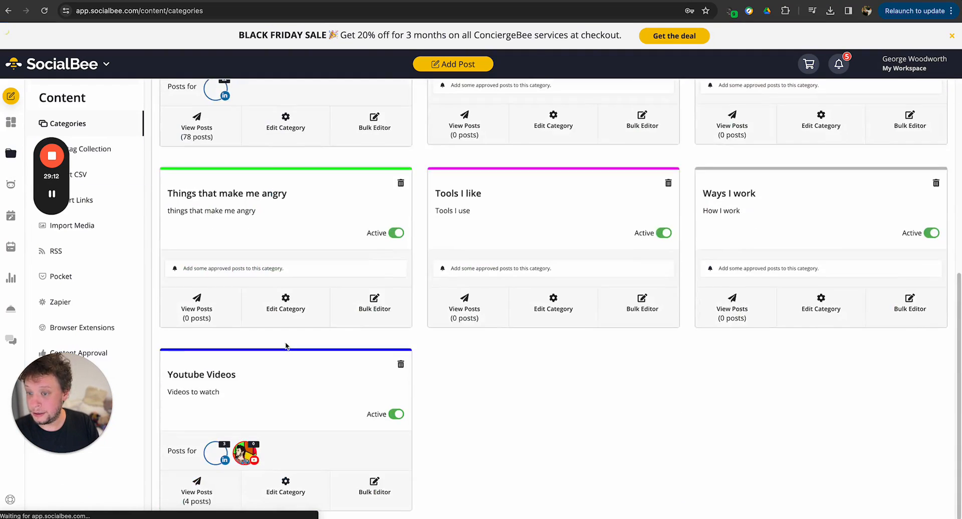
pyautogui.click(270, 396)
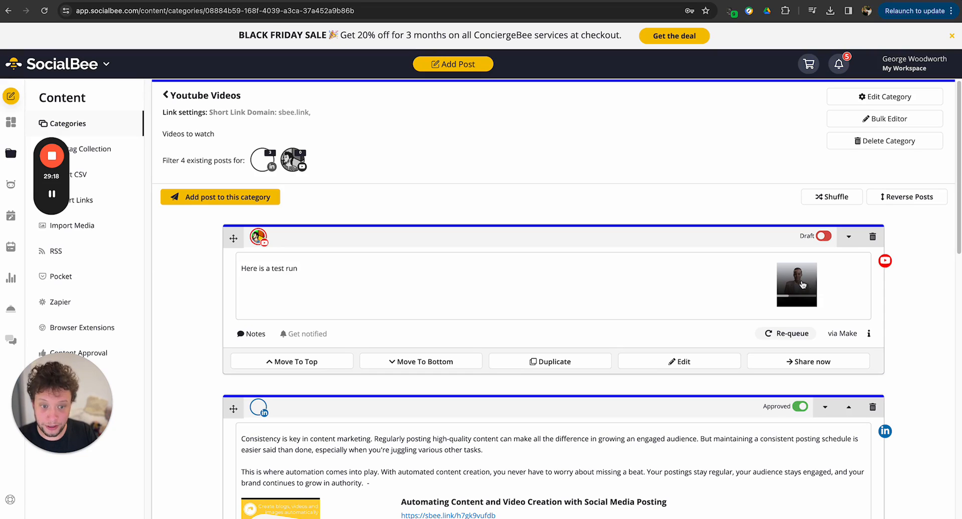
pyautogui.click(544, 248)
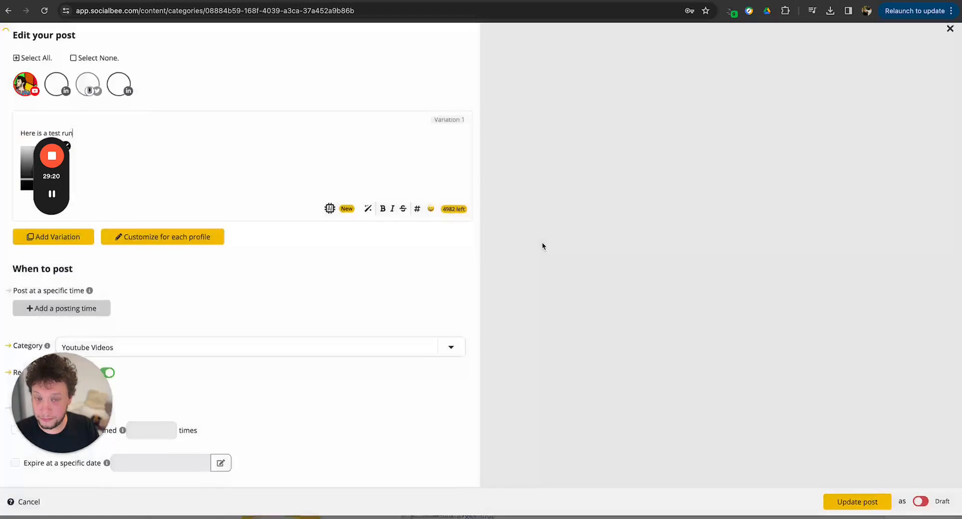
# Check the video and description in the YouTube post preview and switch back to the Make scenario
pyautogui.click(568, 138)
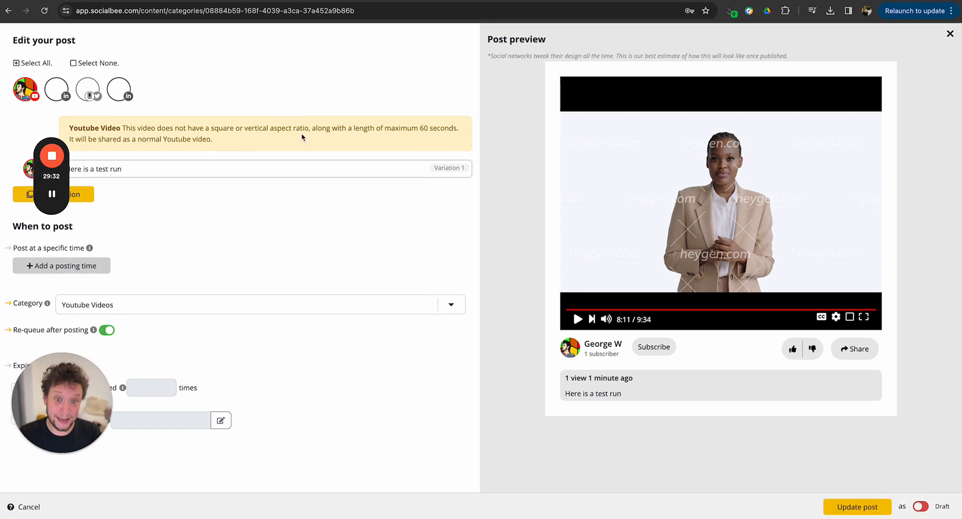
pyautogui.click(575, 321)
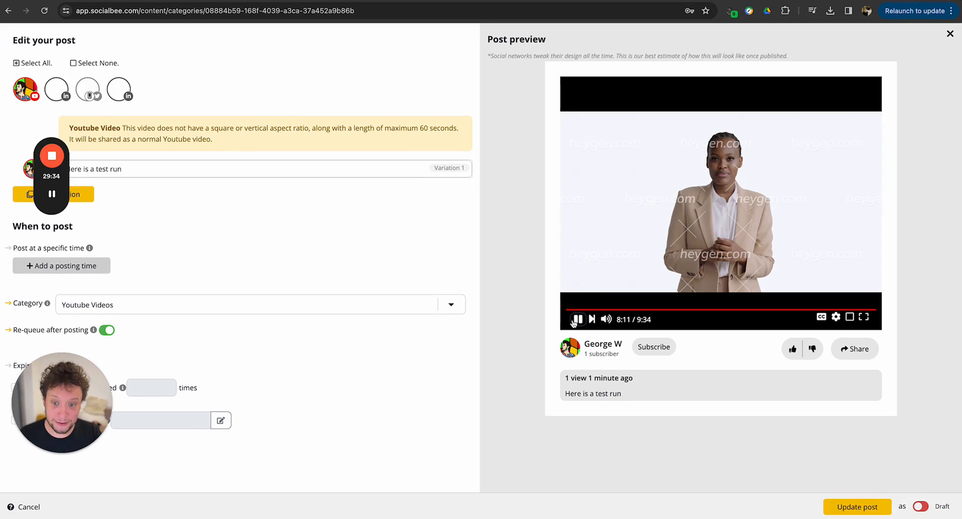
pyautogui.click(575, 321)
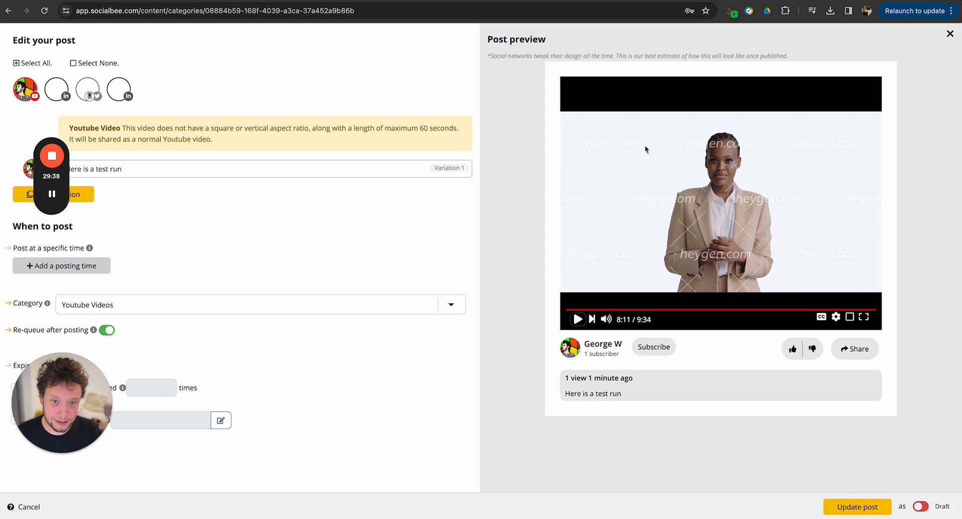
pyautogui.moveTo(582, 391); pyautogui.dragTo(608, 394)
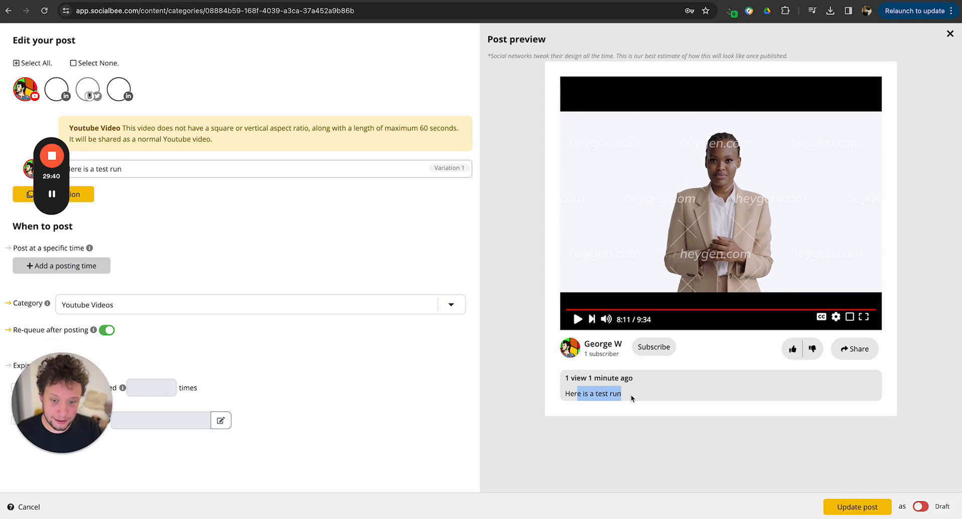
pyautogui.click(632, 398)
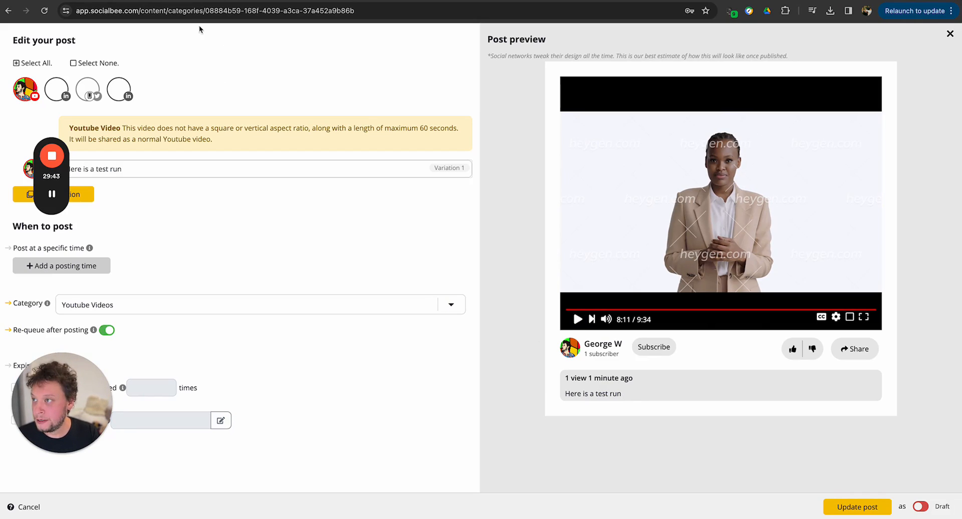
pyautogui.click(226, 1)
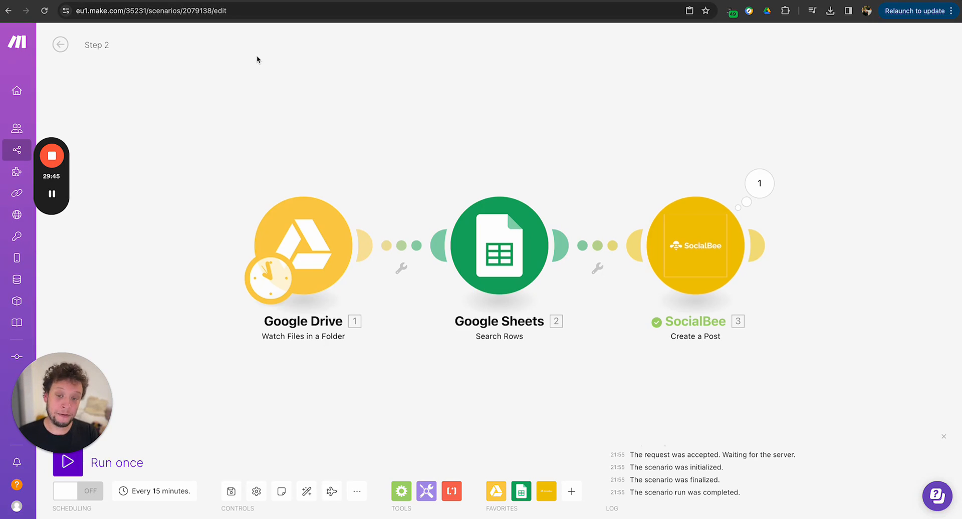